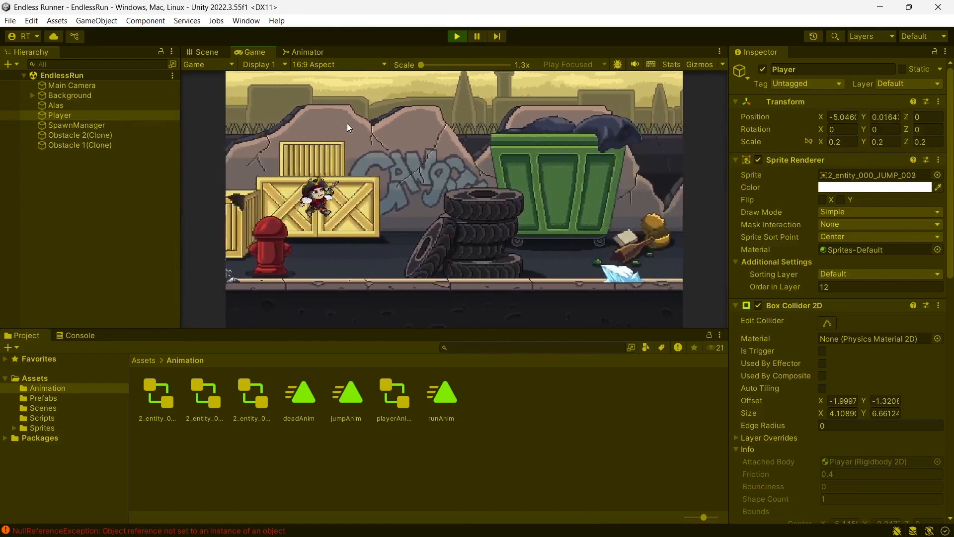
Test the player's jump in the running game, then stop play mode.
key(space)
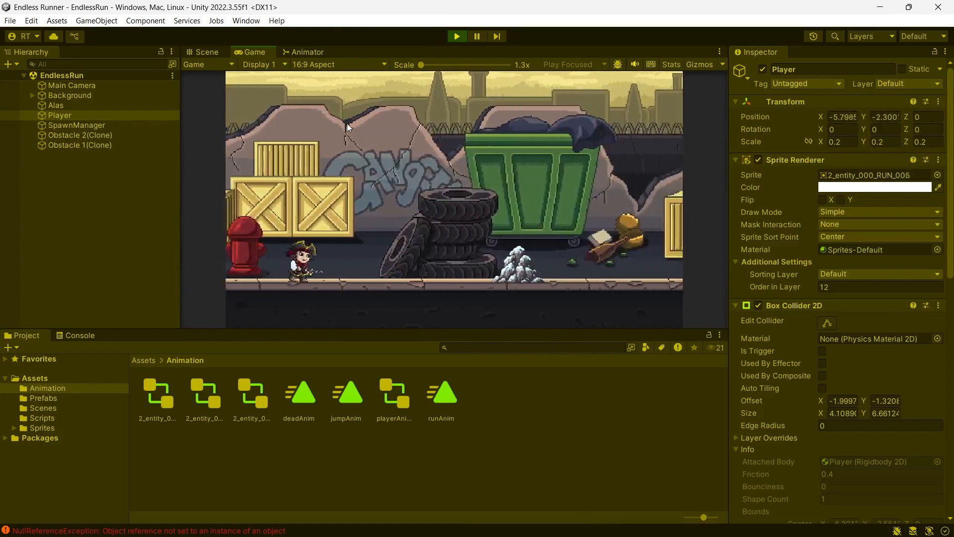
key(space)
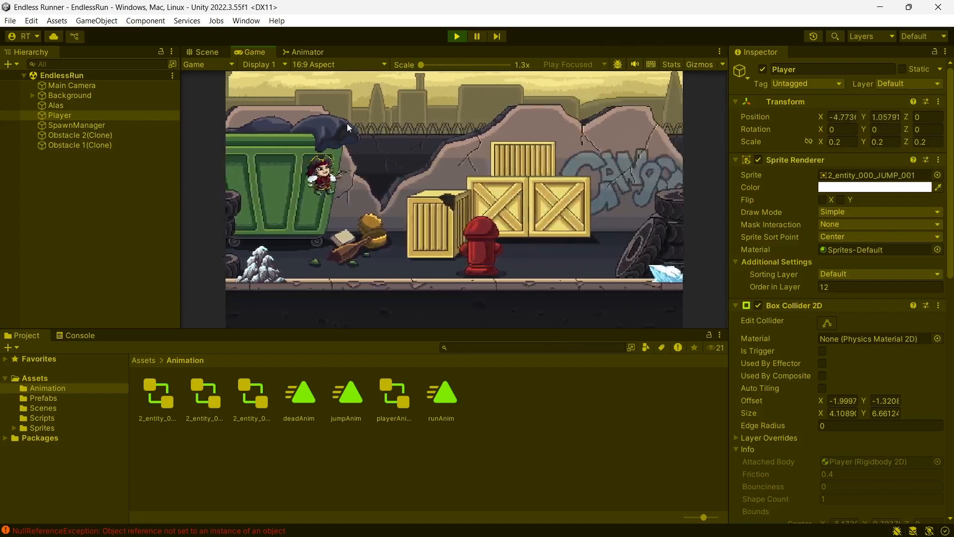
key(space)
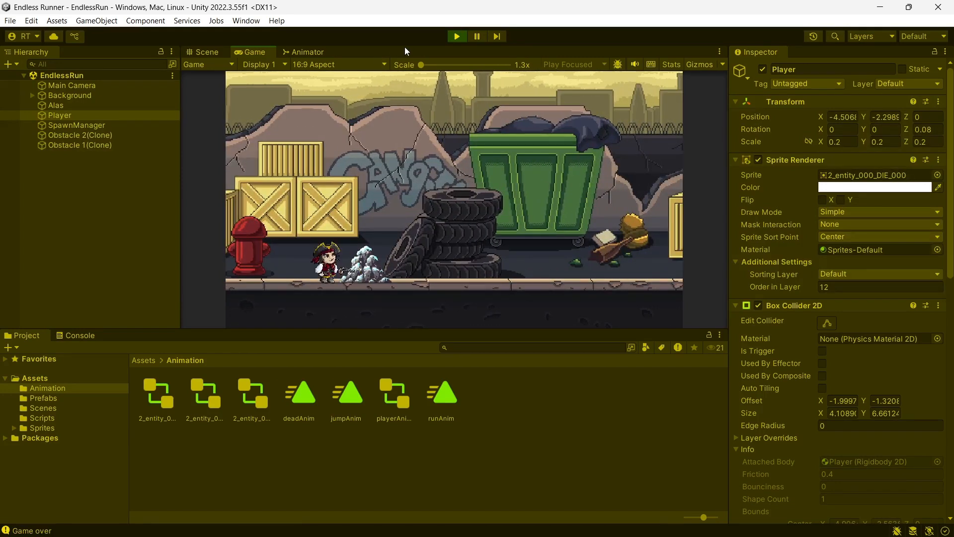
click(457, 37)
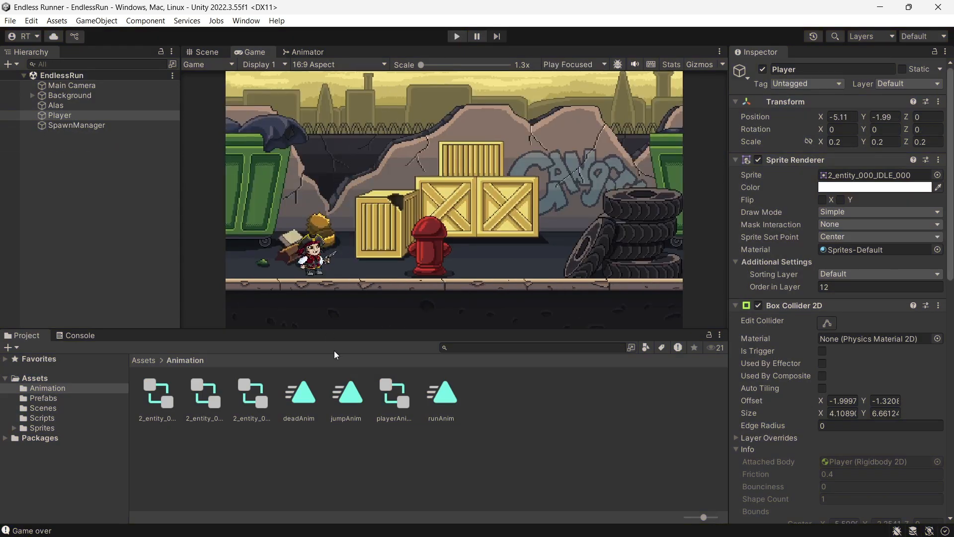
Turn off Loop Time for the jumpAnim clip and select the deadAnim clip.
click(351, 398)
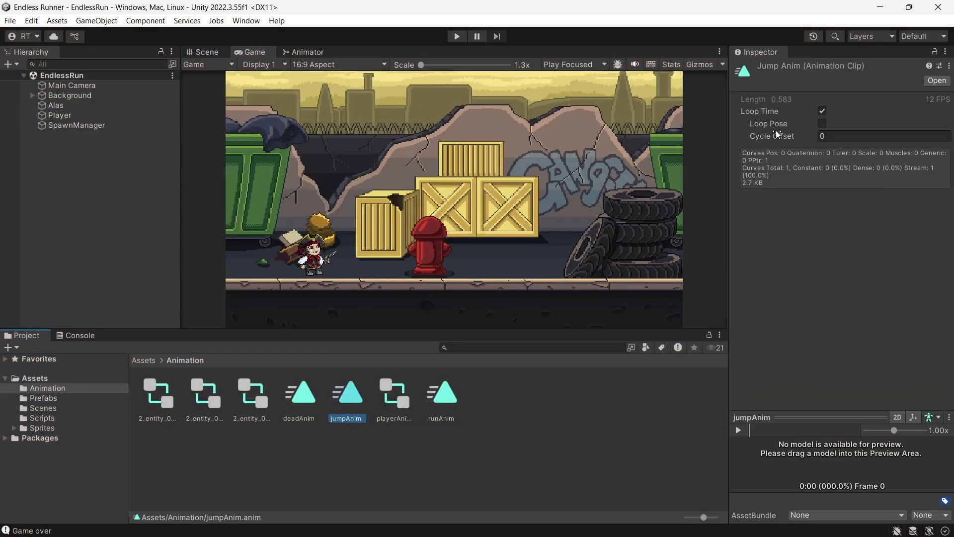
click(821, 111)
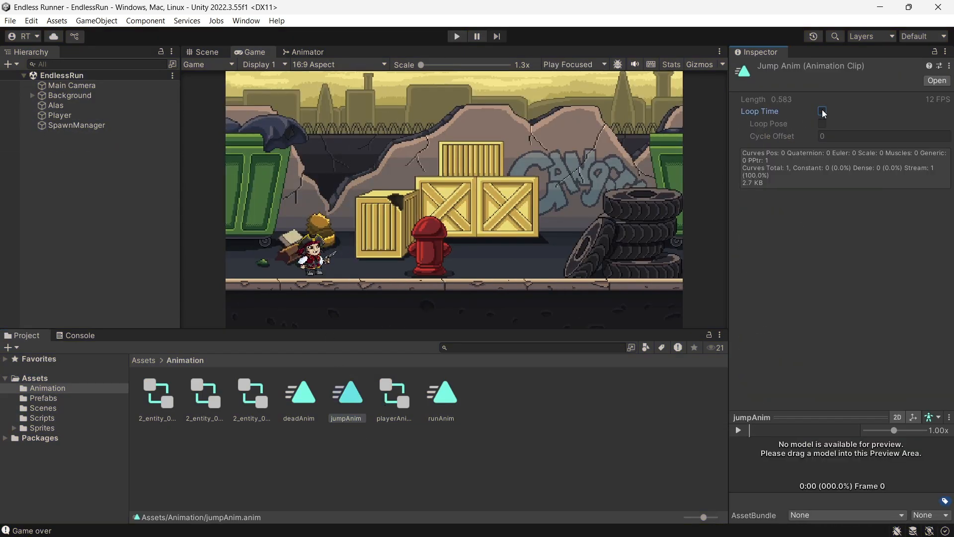
click(292, 395)
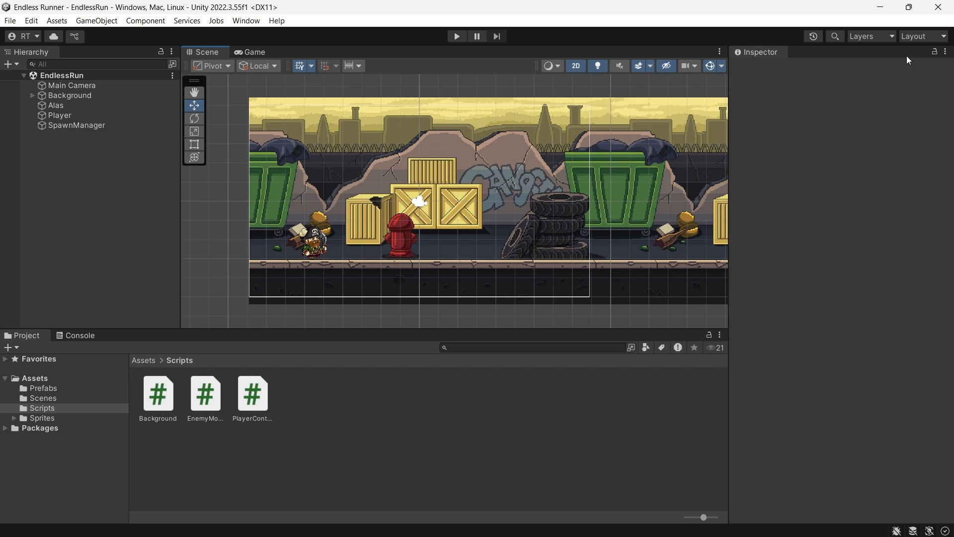
Switch the editor to the Default layout and expand the EndlessRun scene to show its objects.
click(915, 36)
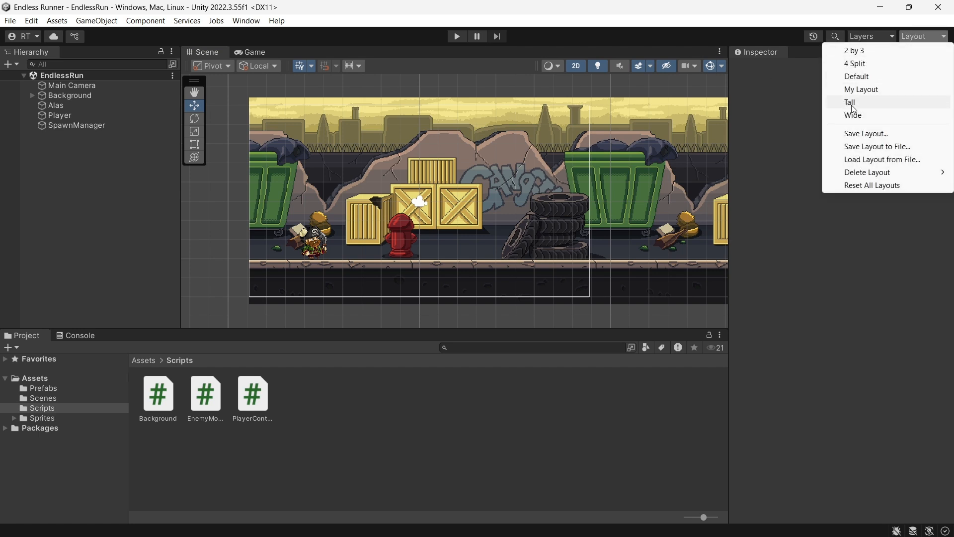
click(856, 76)
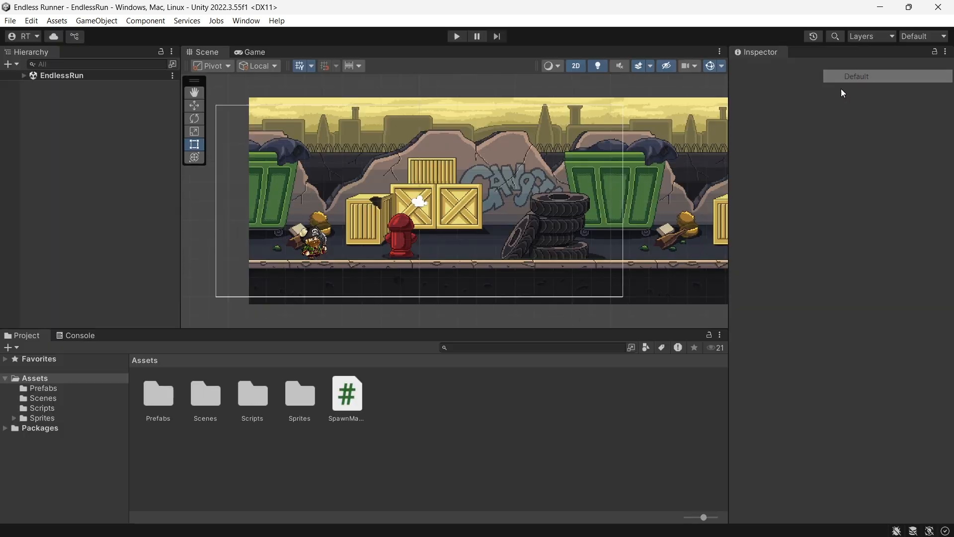
click(24, 76)
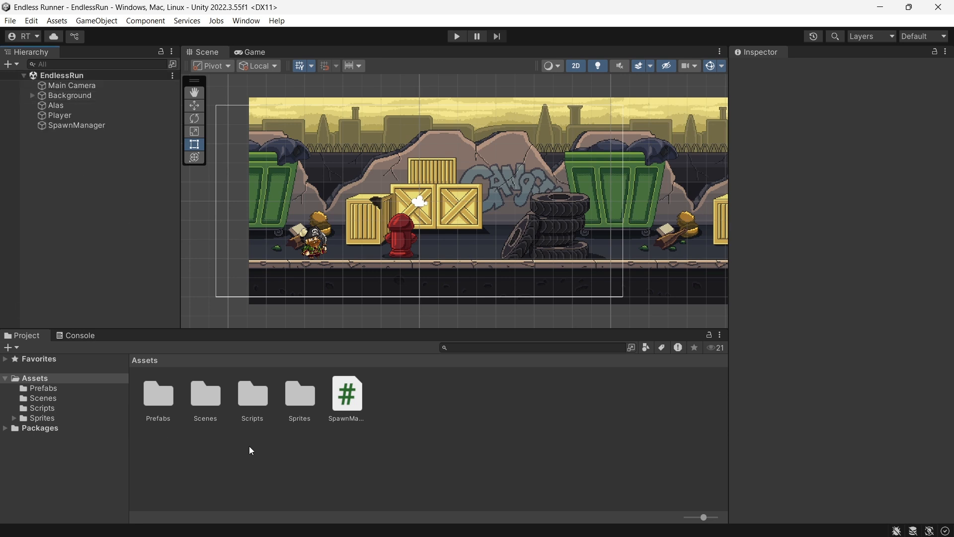
Open the PNG/2 folder of the craftpix-901180-free-2d-pirate-character-sprites pack inside Sprites.
double_click(294, 398)
click(303, 413)
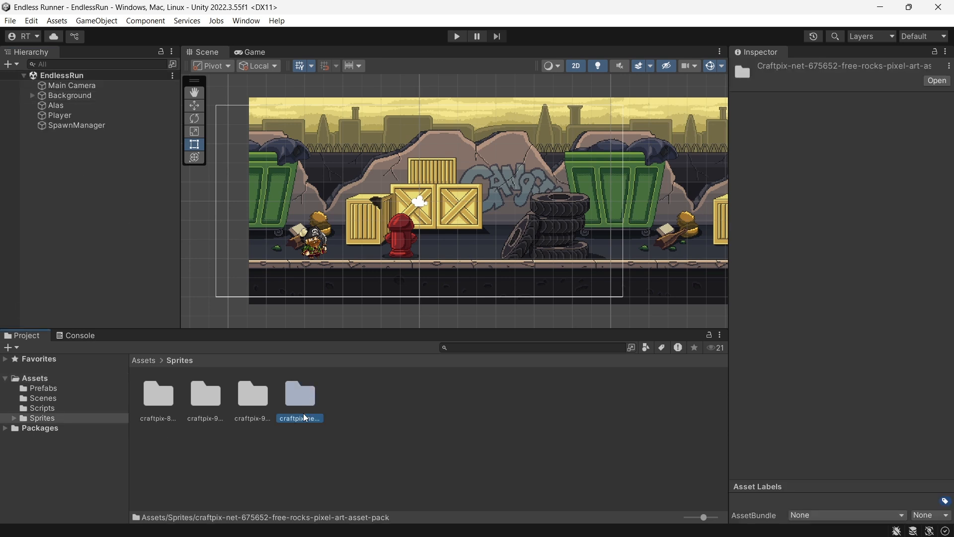
click(242, 417)
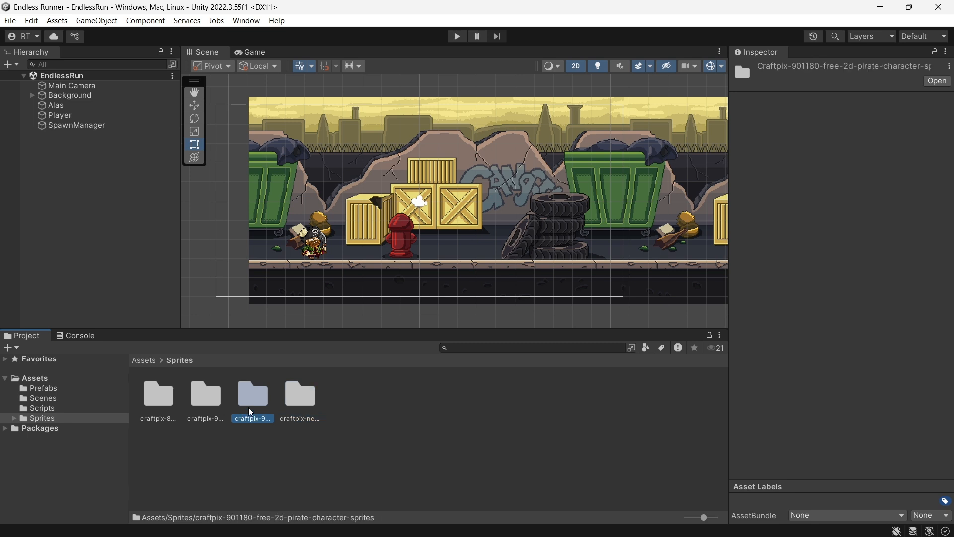
double_click(254, 395)
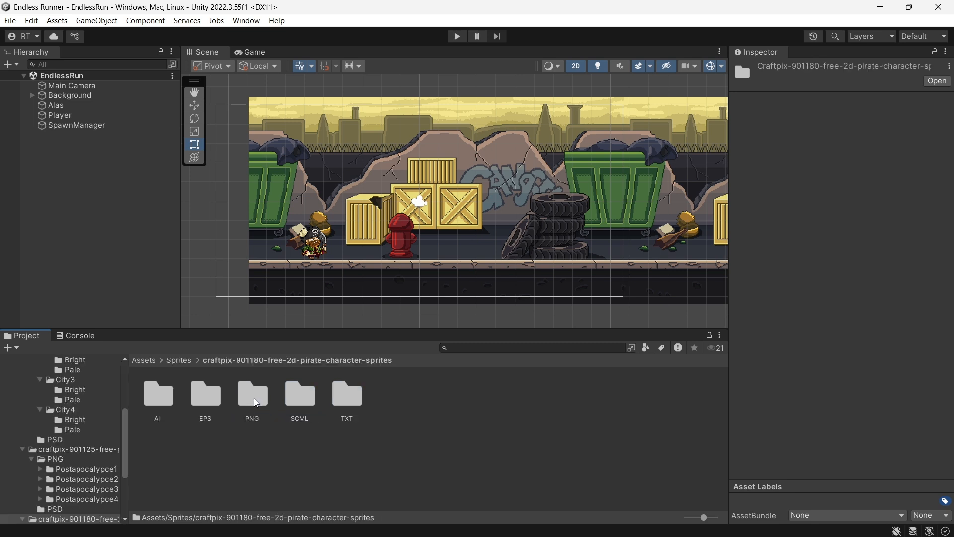
double_click(258, 401)
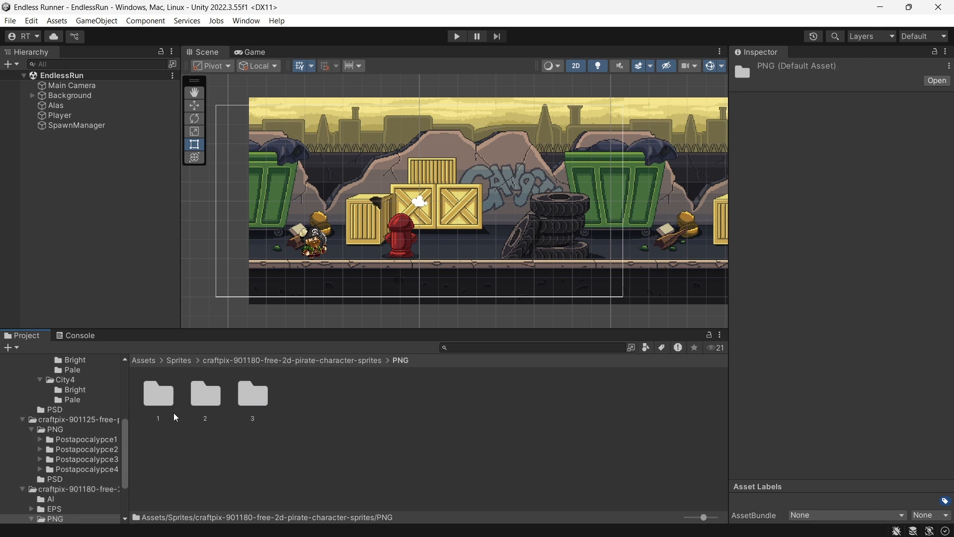
double_click(216, 398)
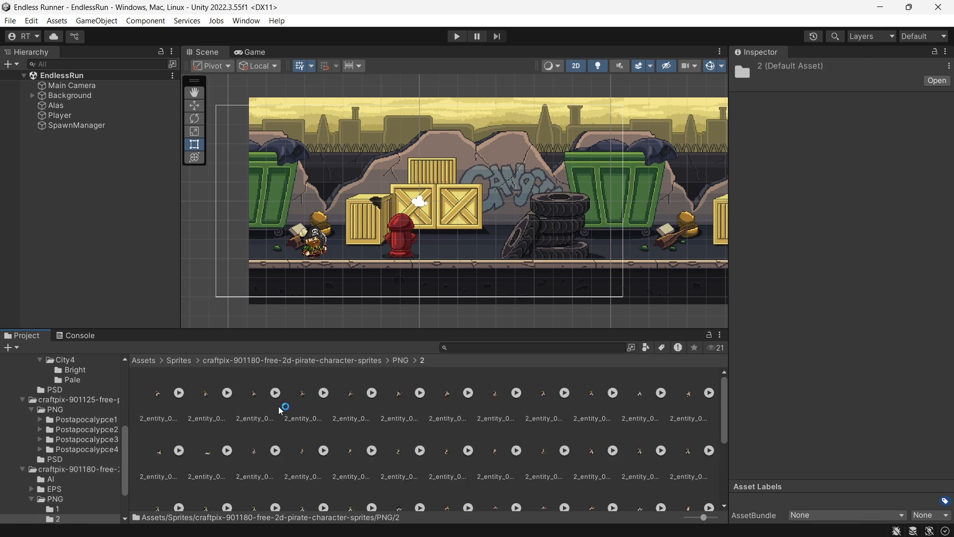
Examine the pirate sprites in folder 2 to identify the first and last frames of the RUN sequence.
scroll(206, 415, down, 1)
click(269, 383)
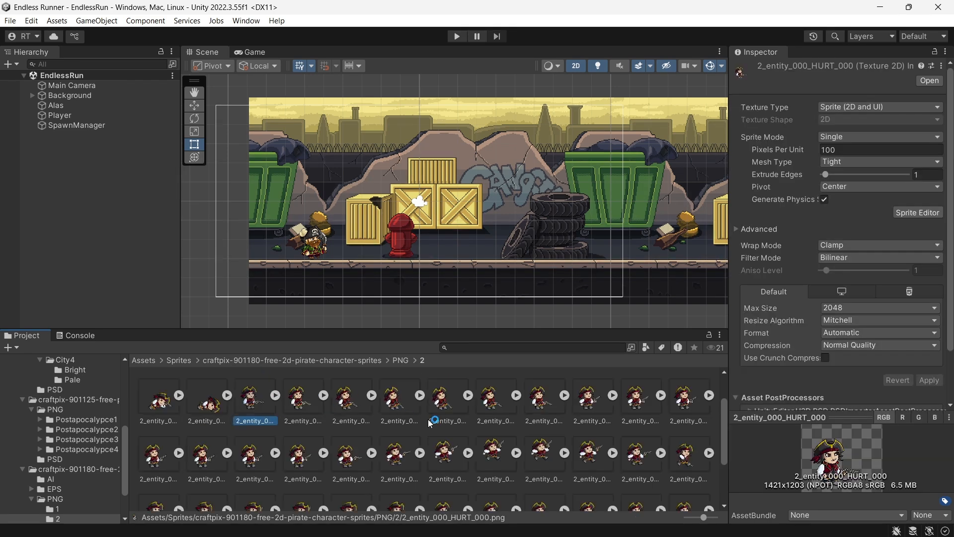
scroll(395, 432, down, 2)
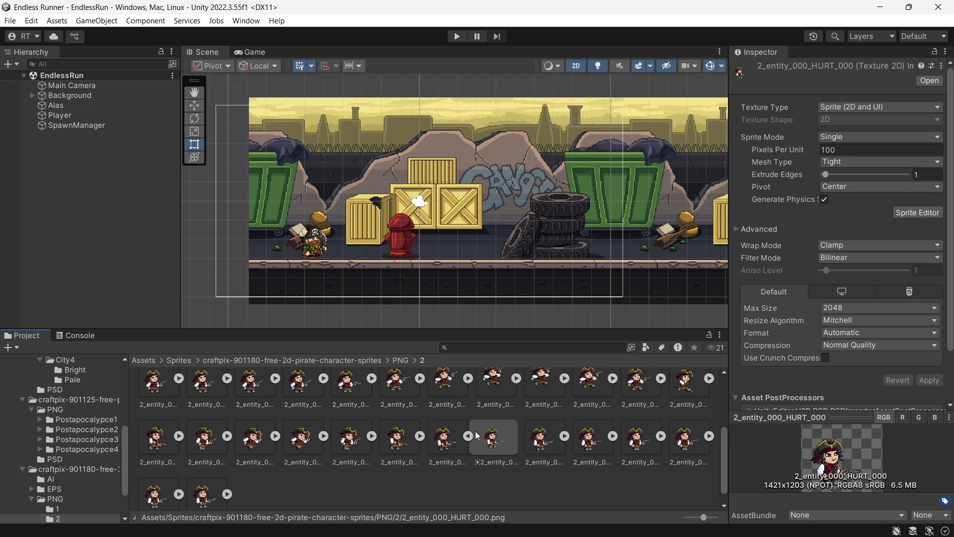
click(440, 435)
click(358, 436)
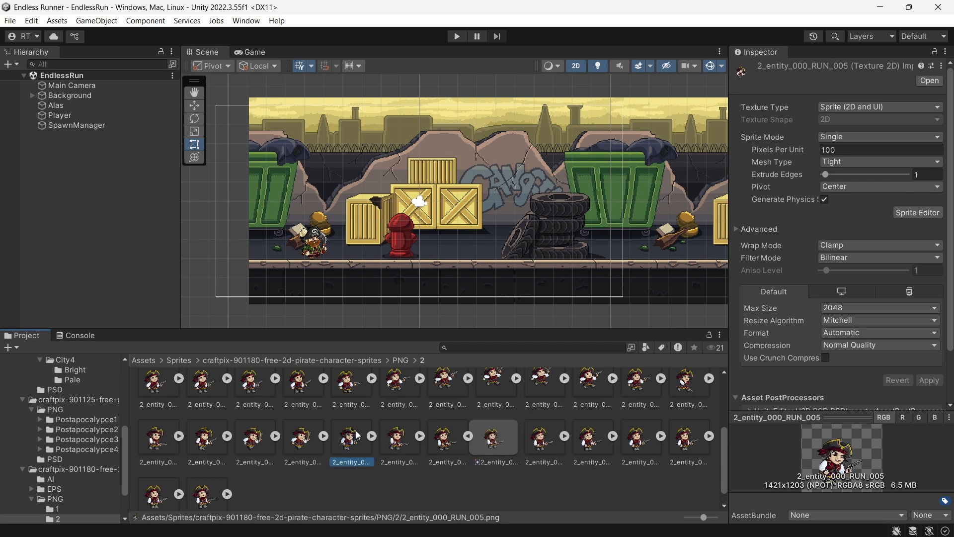
click(299, 441)
click(248, 441)
click(202, 441)
click(177, 442)
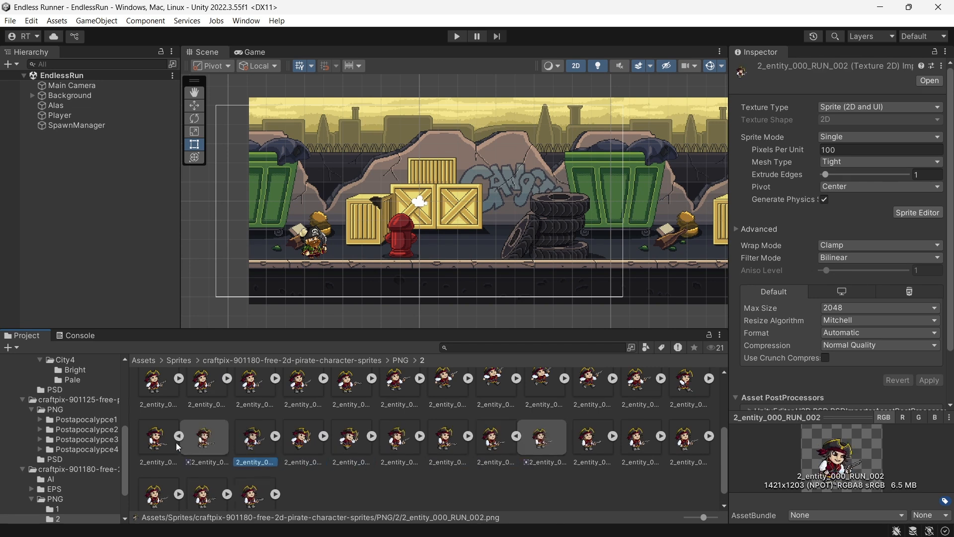
click(156, 440)
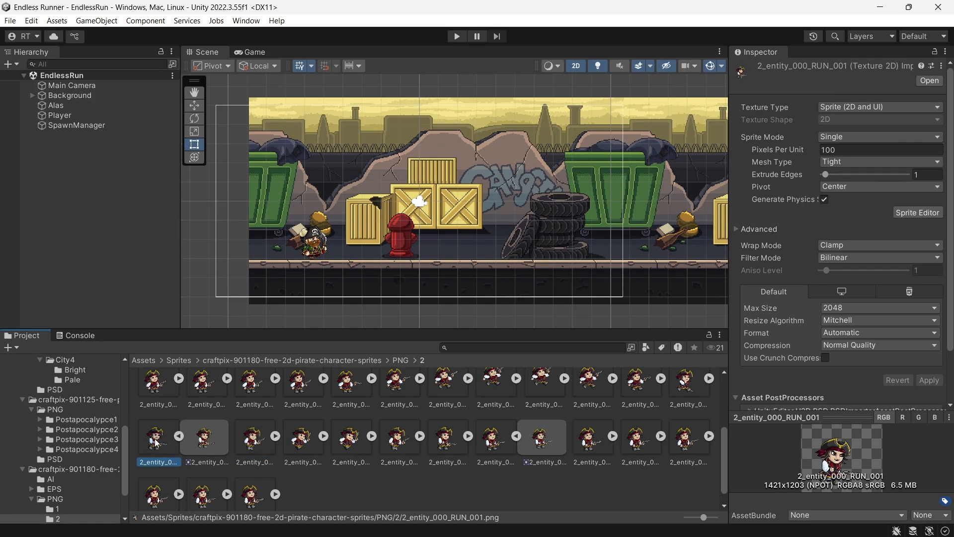
click(685, 389)
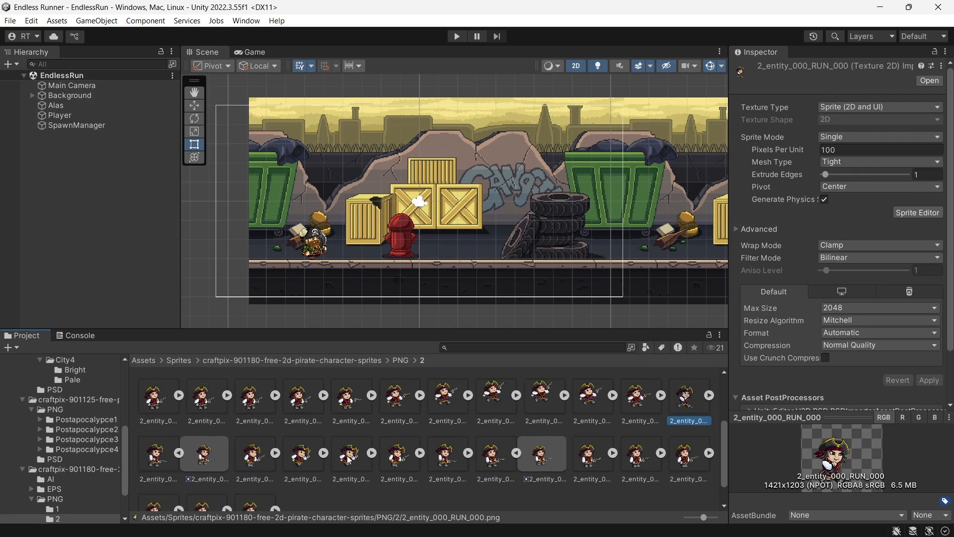
shift+click(397, 462)
click(445, 464)
click(493, 464)
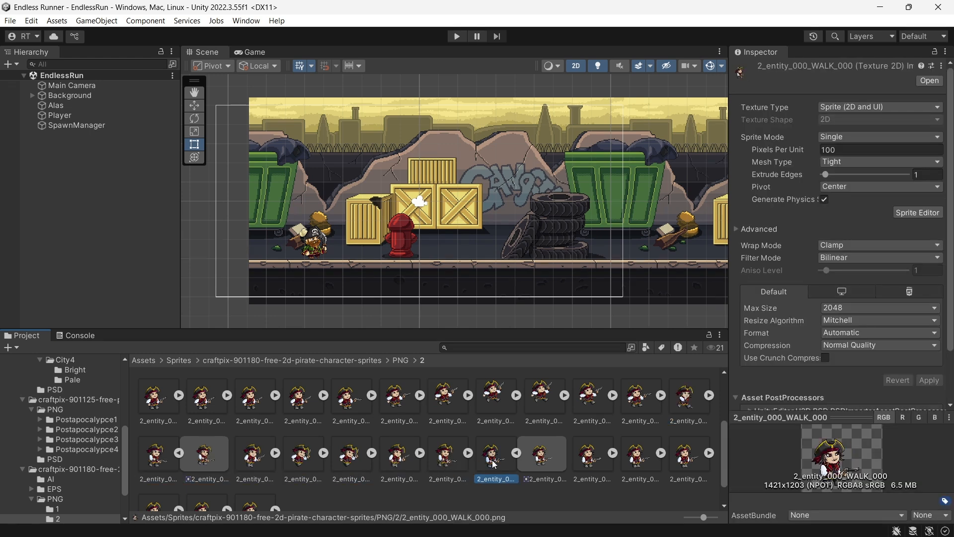
Try adding the frames 2_entity_000_RUN_000 to RUN_006 to the scene hierarchy, and undo the addition.
click(687, 410)
shift+click(449, 461)
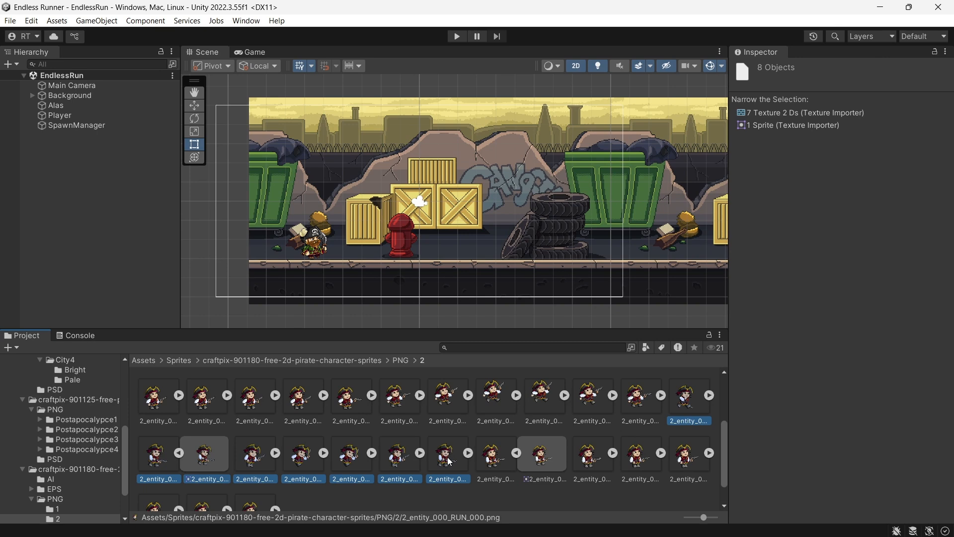
drag(449, 461, 97, 157)
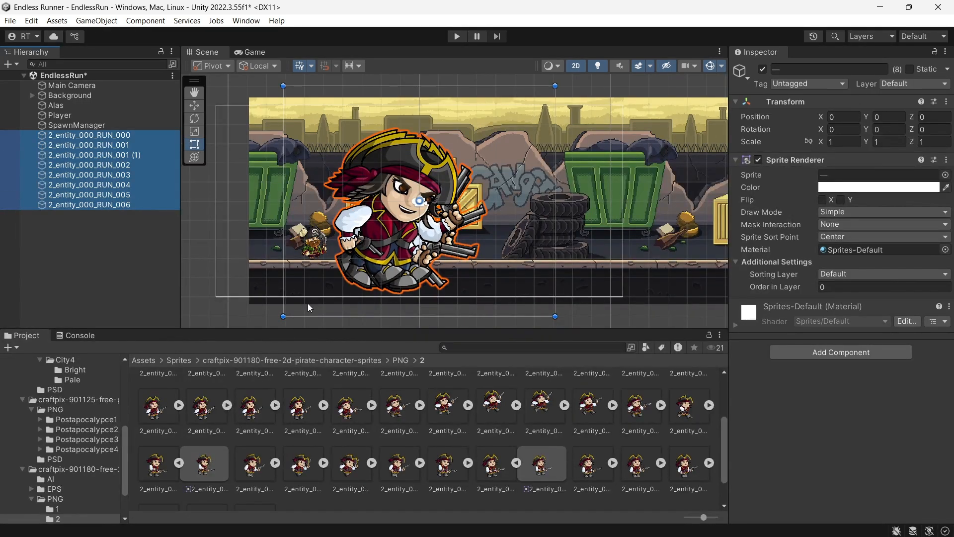
key(ctrl+z)
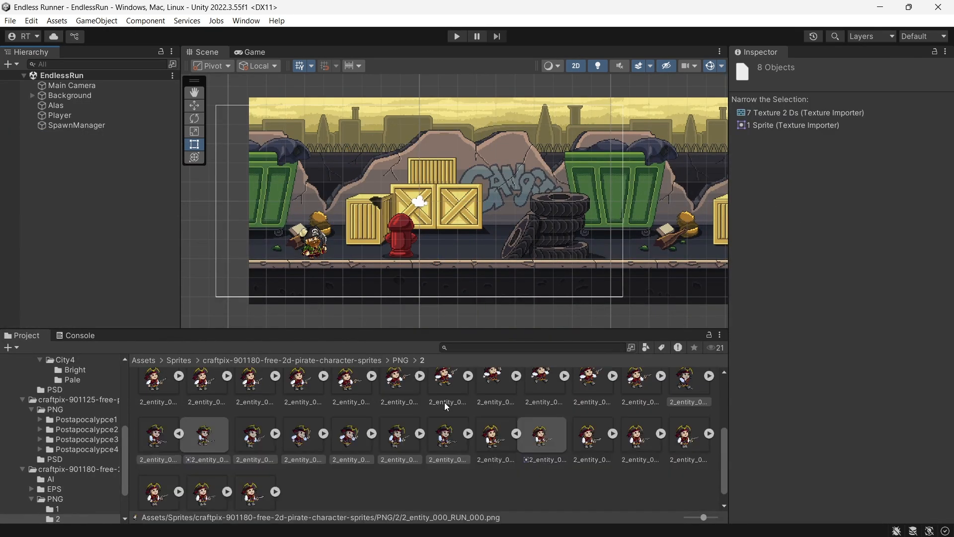
Select the frames 2_entity_000_RUN_000 to RUN_006 and place them in the scene view to create a new animation.
click(681, 385)
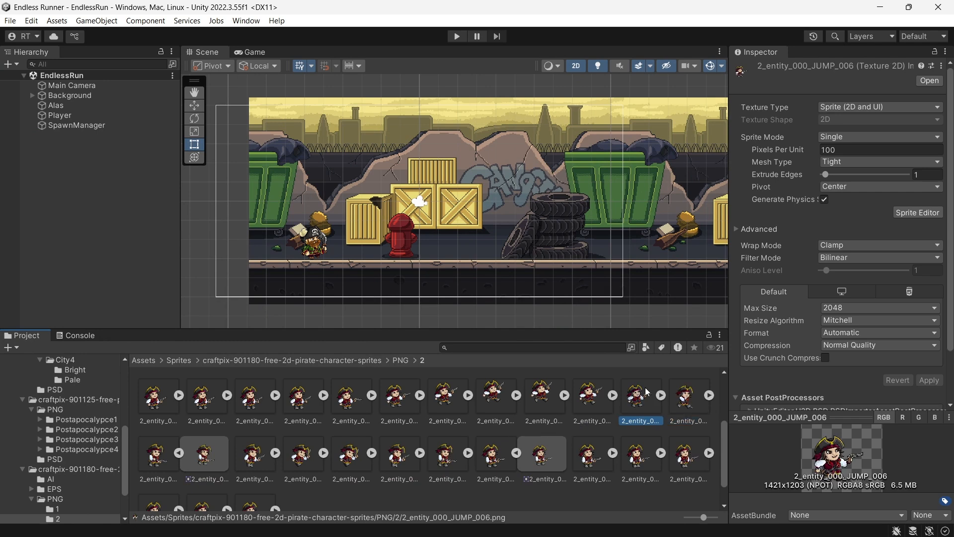
shift+click(494, 462)
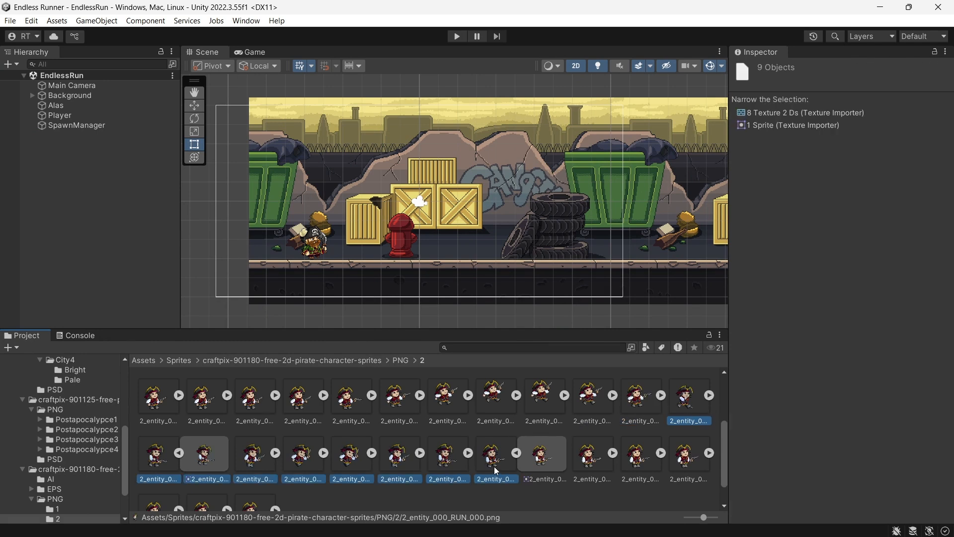
click(448, 458)
click(407, 454)
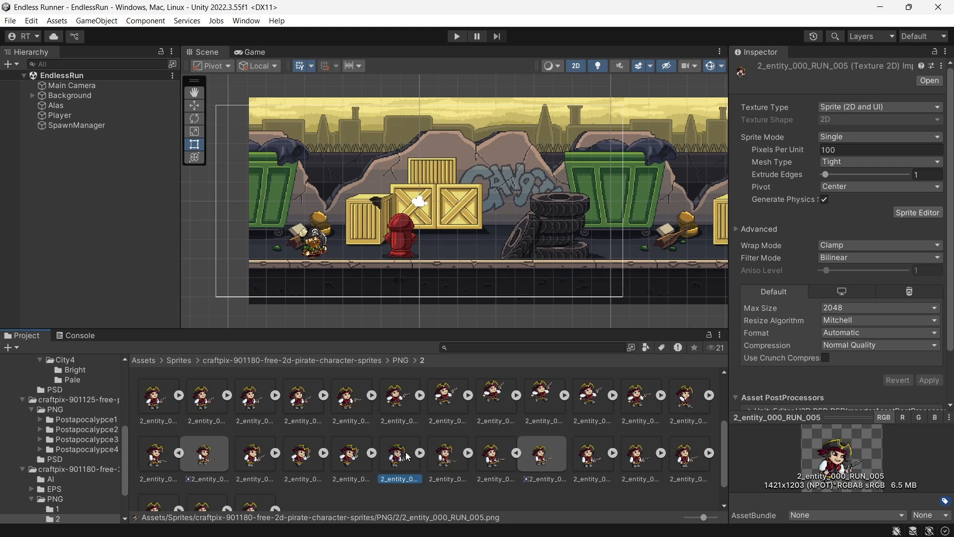
click(440, 452)
click(418, 453)
click(470, 454)
click(503, 456)
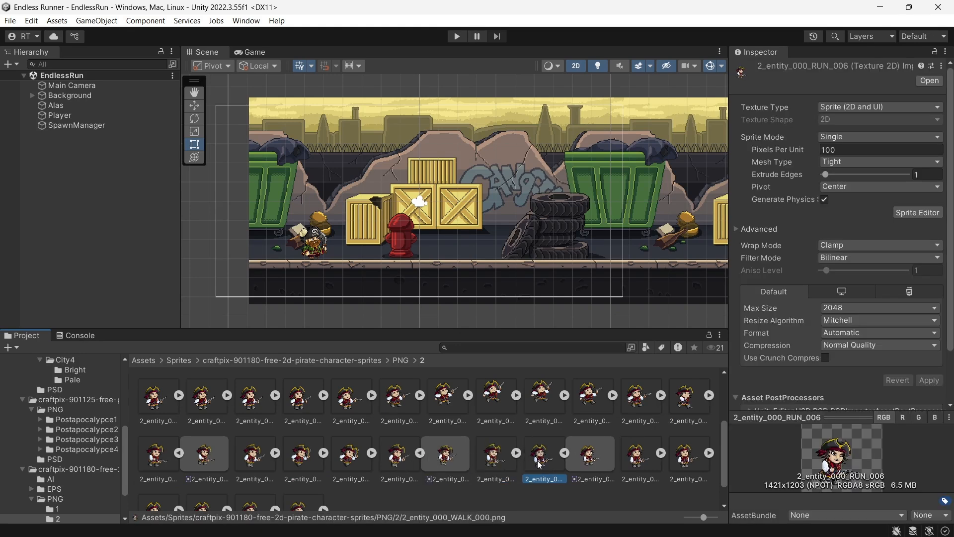
shift+click(687, 407)
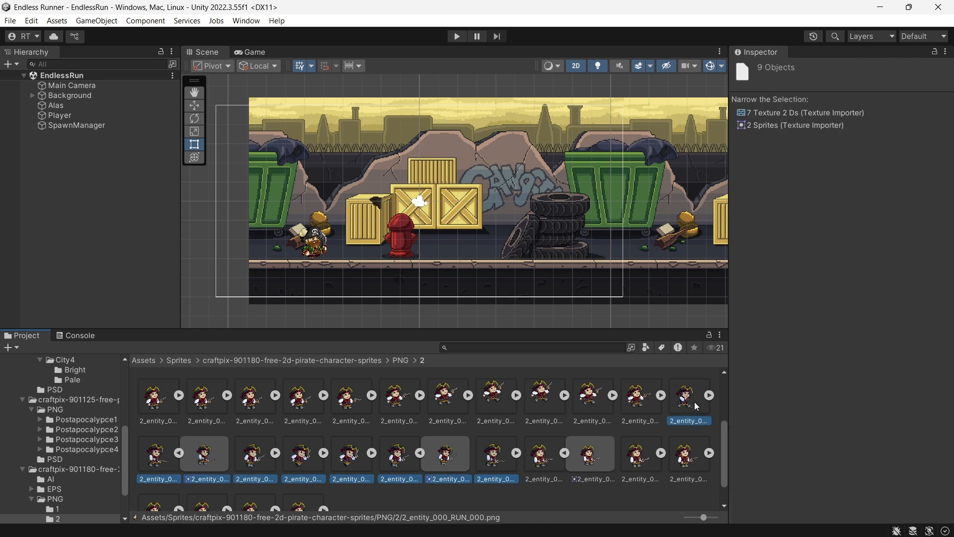
drag(708, 406, 427, 193)
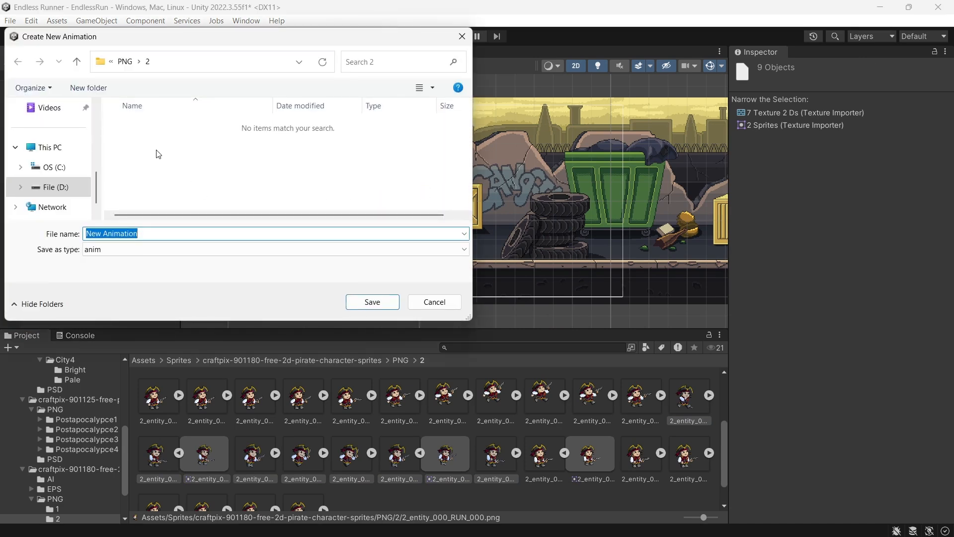
Create a folder named Animation inside the Assets folder of the project while choosing where to save the new animation.
click(127, 69)
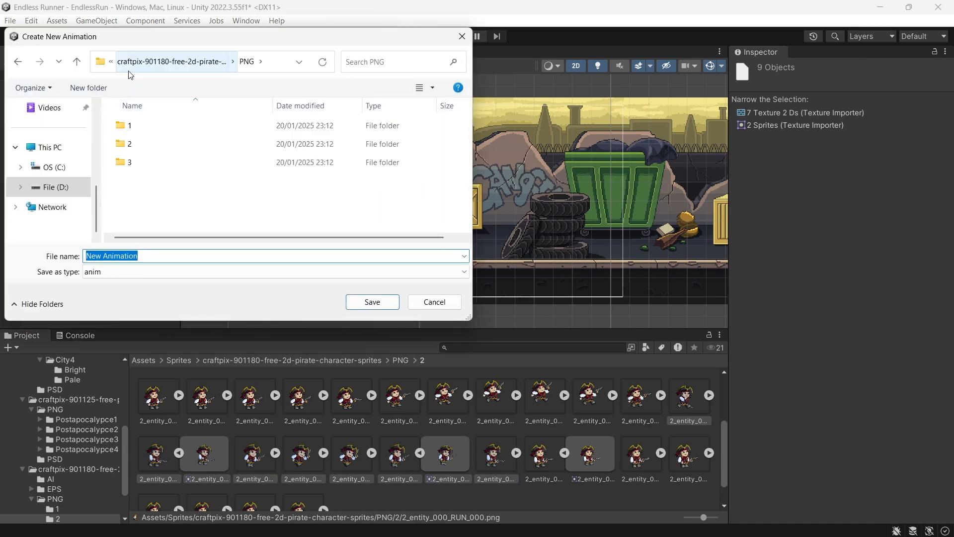
click(131, 62)
click(133, 63)
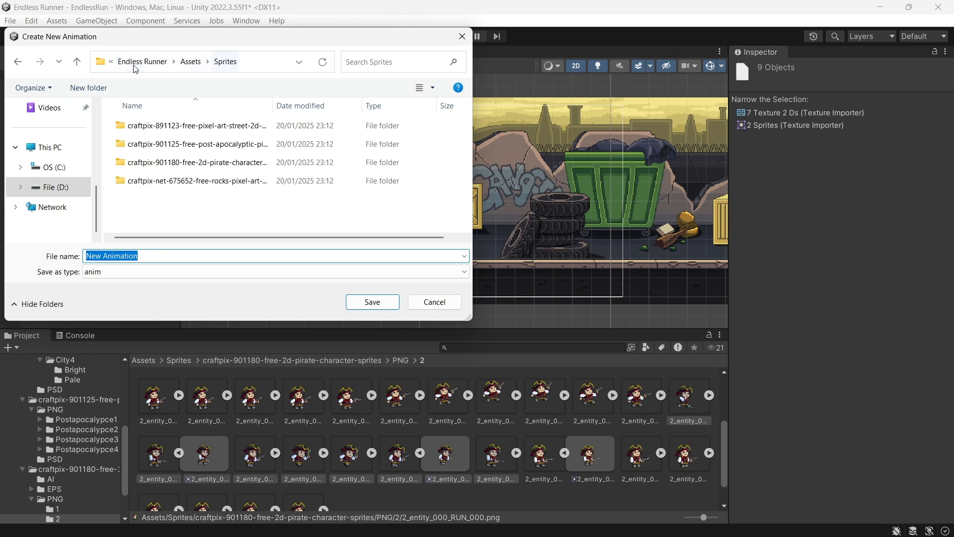
click(191, 62)
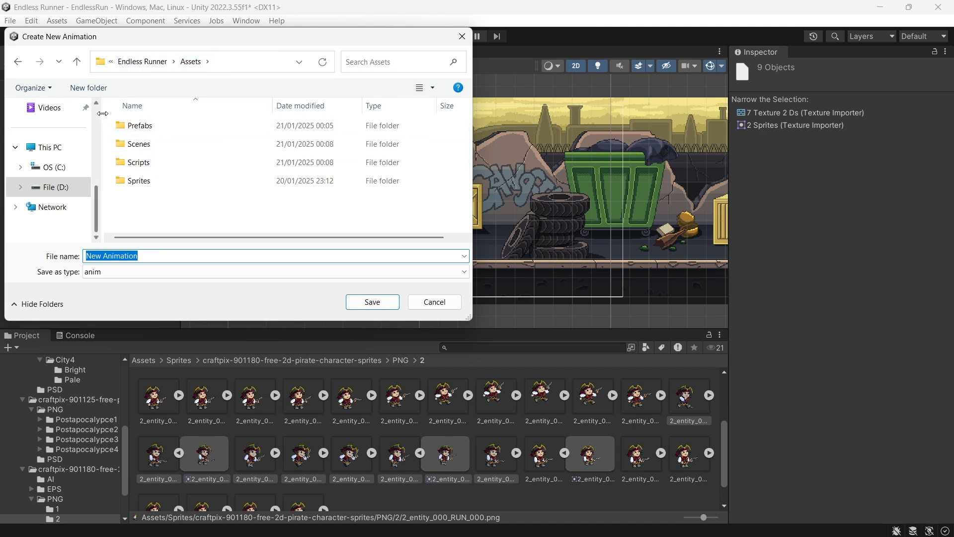
click(87, 88)
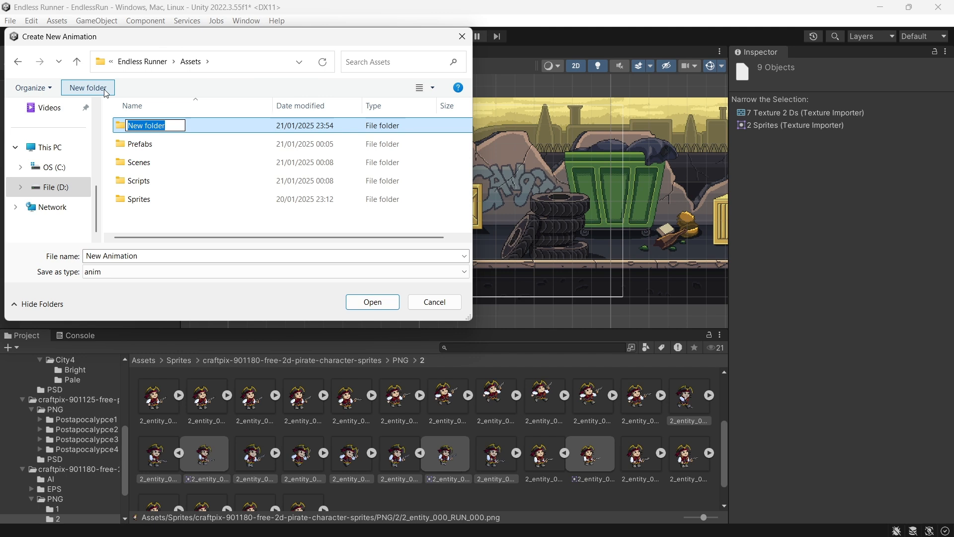
text(Animation)
key(Return)
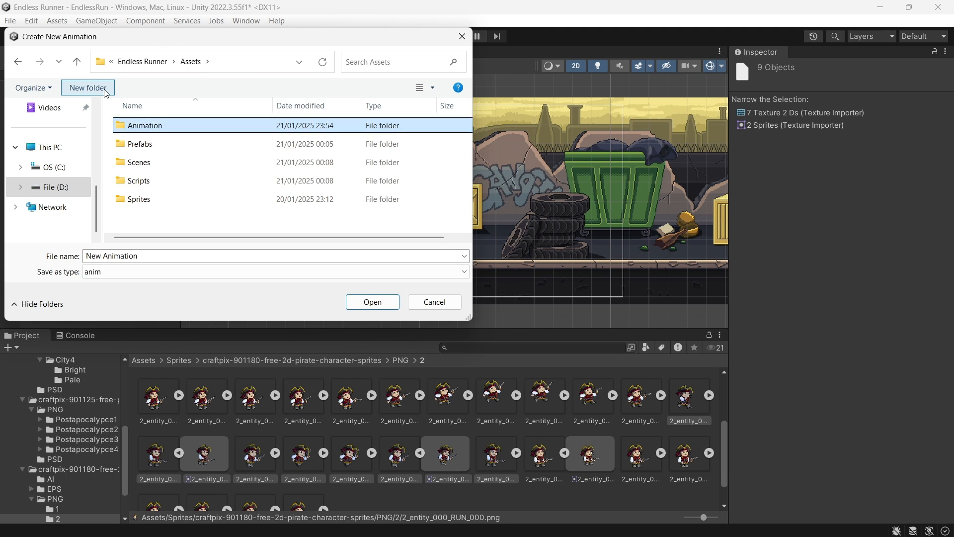
Save the new animation clip as runAnim in the Assets/Animation folder.
double_click(185, 127)
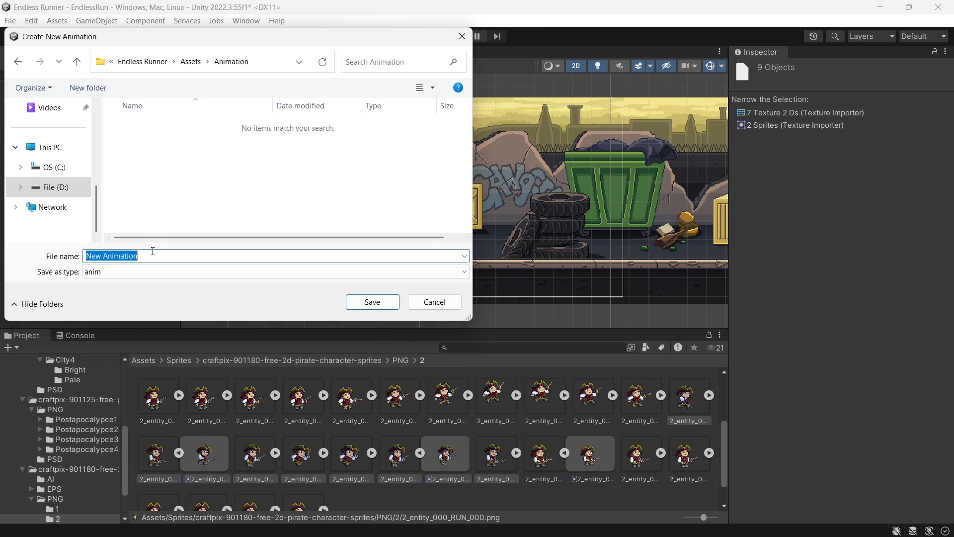
text(runAnim)
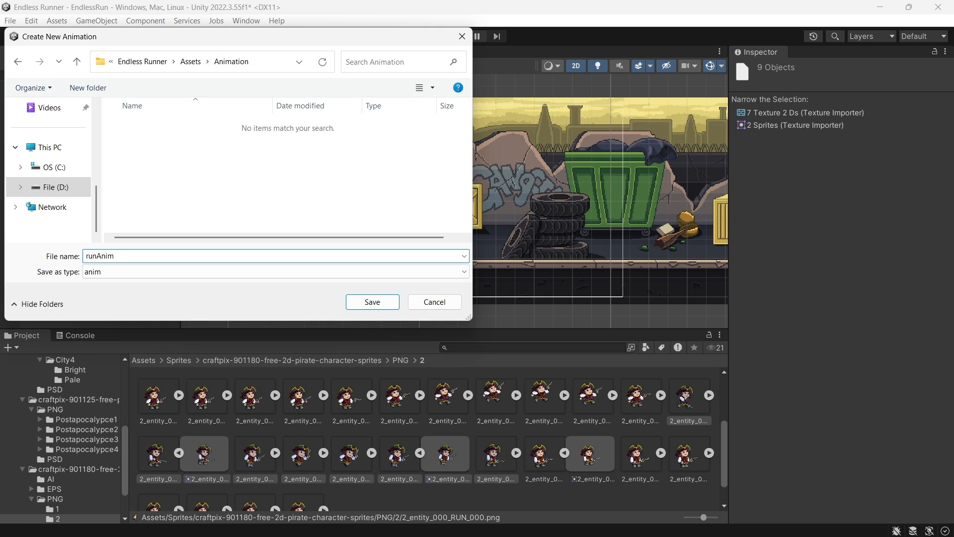
click(354, 303)
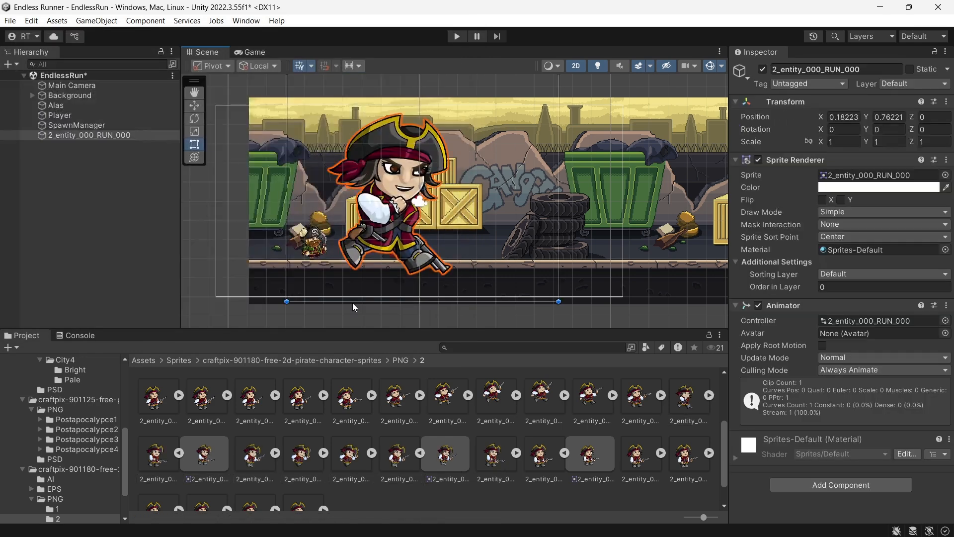
Rename the 2_entity_000_RUN_000 object in the scene hierarchy as RunAnim.
right_click(94, 134)
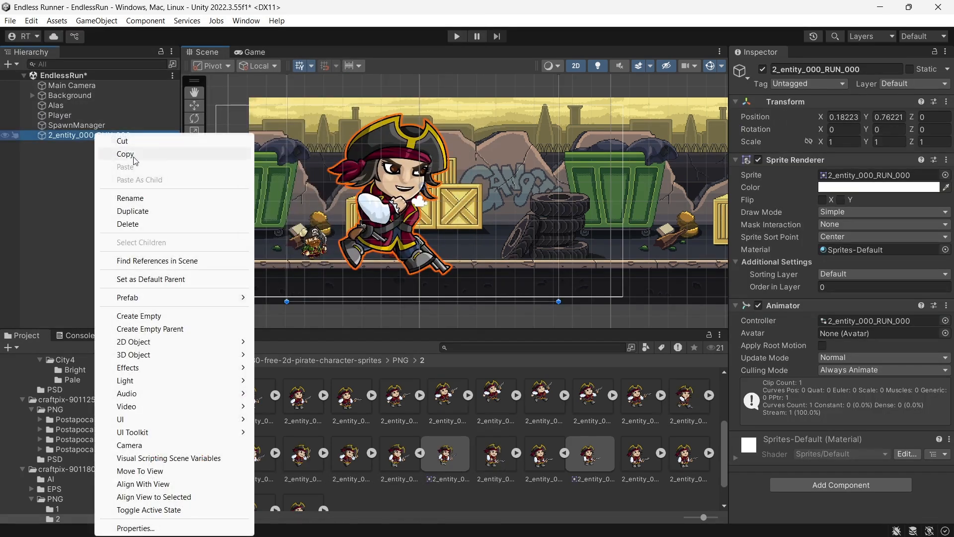
click(159, 204)
text(RunAnim)
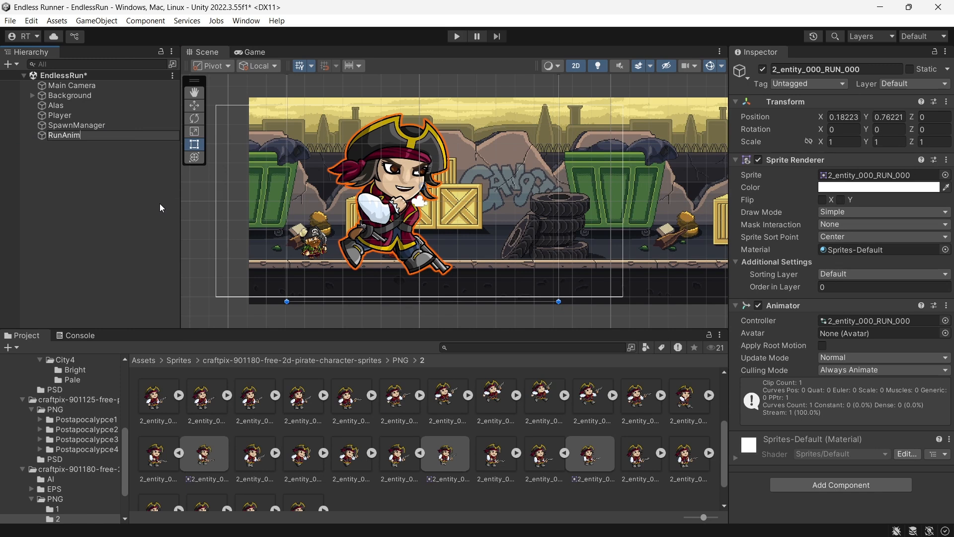
key(Return)
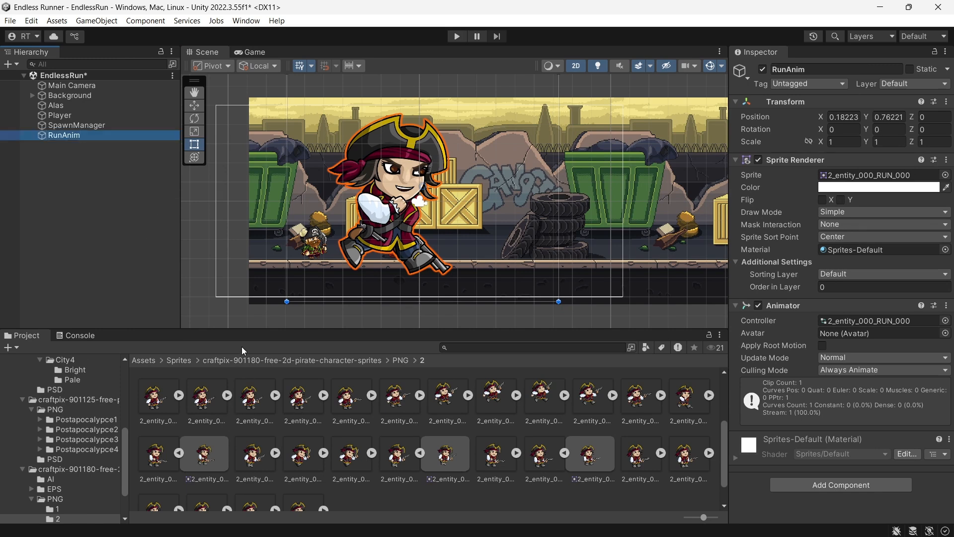
Open the Animation folder in the project assets and inspect its animator controller and the runAnim clip.
scroll(52, 393, up, 6)
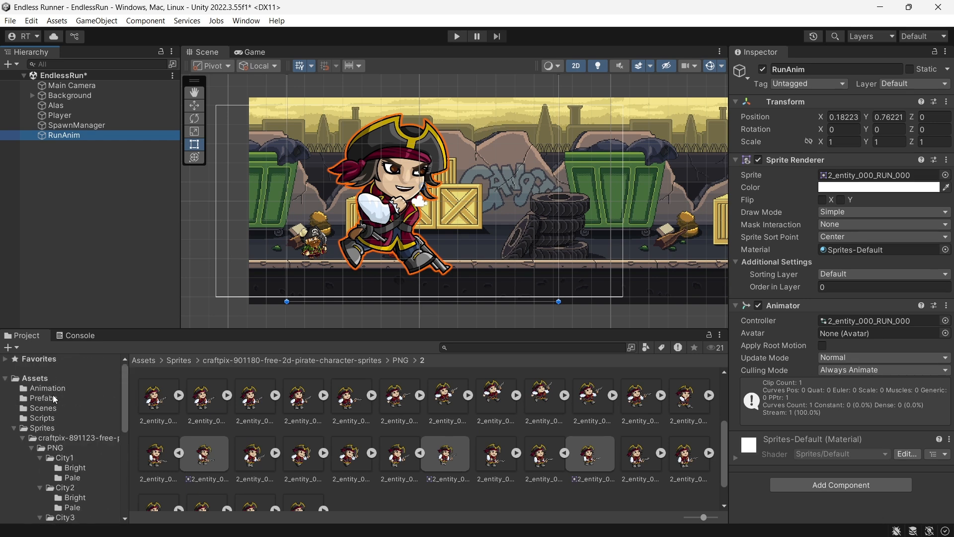
click(55, 389)
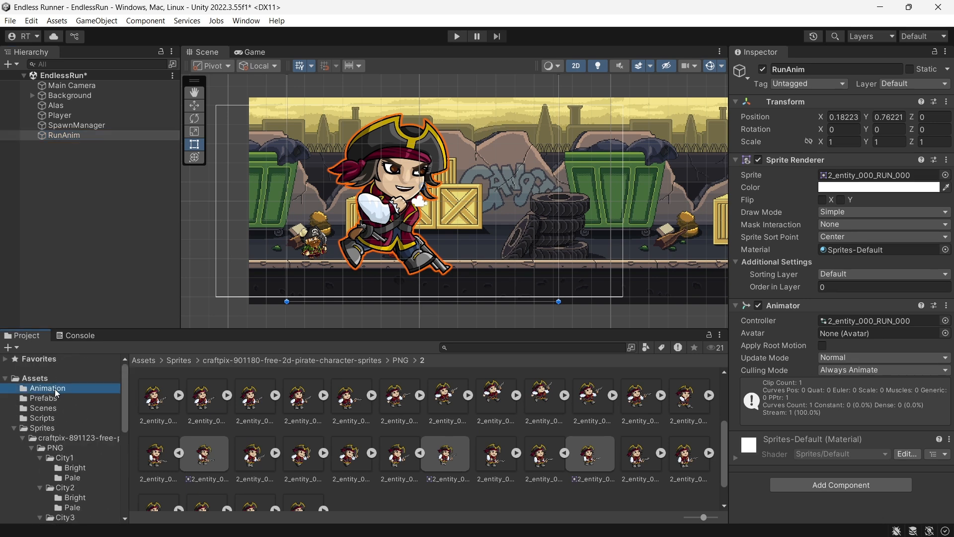
click(168, 395)
click(213, 392)
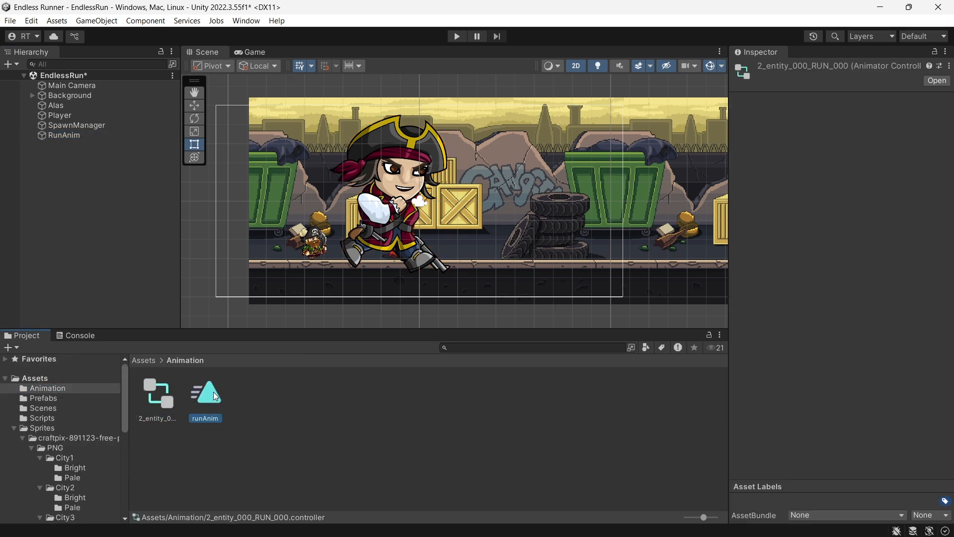
Collapse the Sprites folder in the project's folder tree and show its sprite packs.
scroll(70, 410, down, 4)
scroll(70, 411, down, 3)
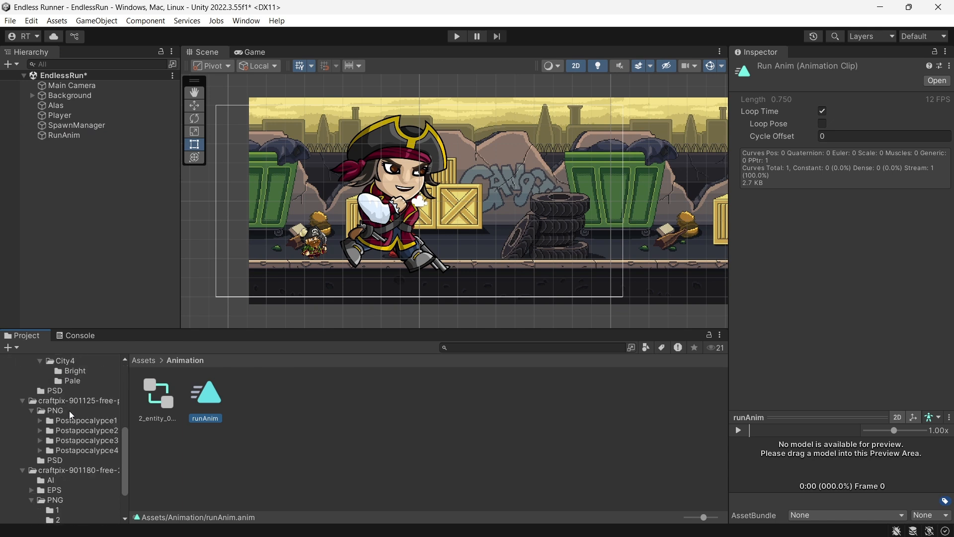
scroll(70, 412, up, 4)
click(69, 411)
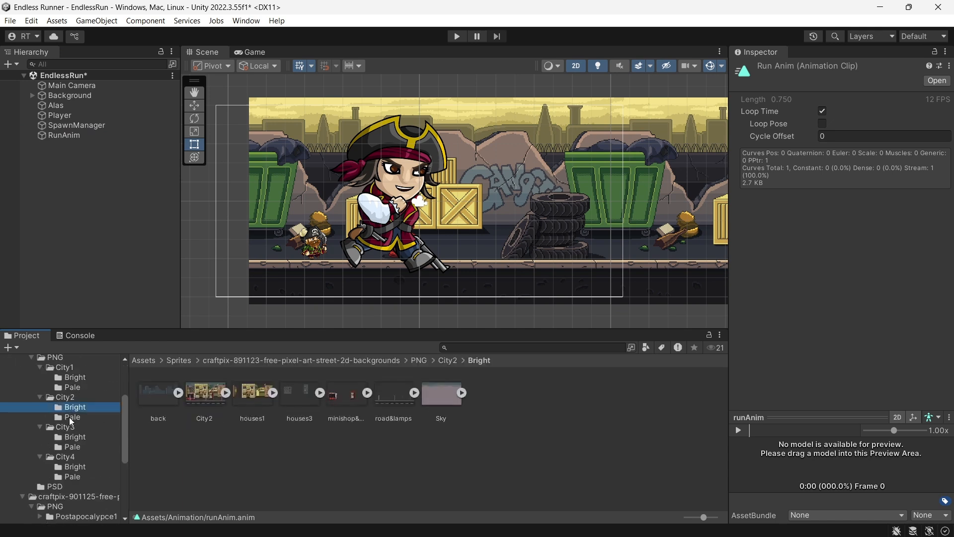
scroll(80, 447, down, 3)
click(91, 479)
scroll(77, 449, up, 7)
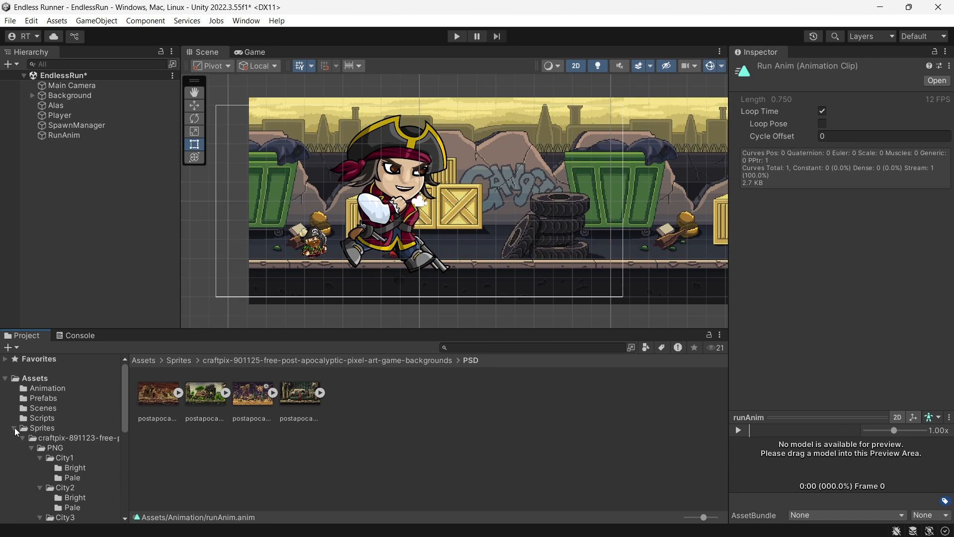
click(14, 428)
click(48, 427)
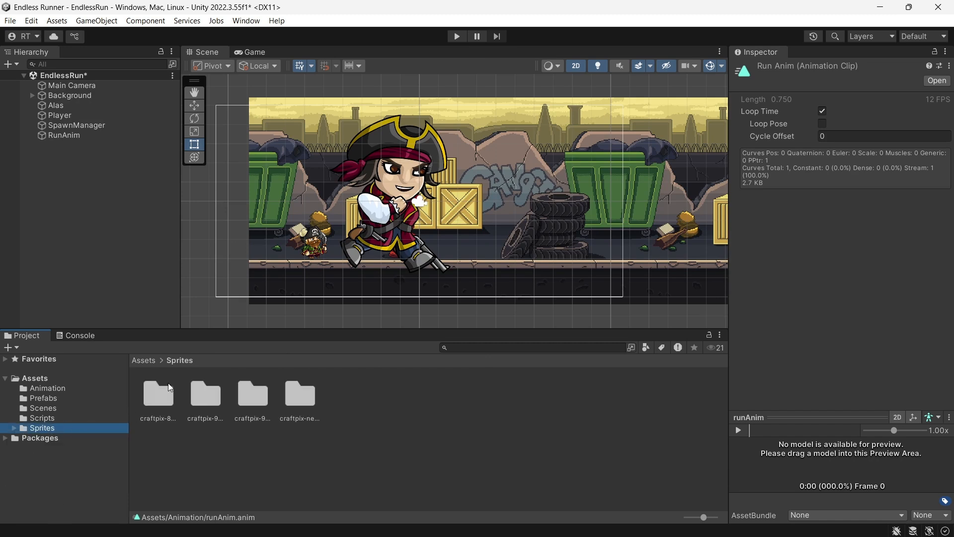
Open the PNG/2 folder of the craftpix-901180-free-2d-pirate-character-sprites pack.
click(256, 405)
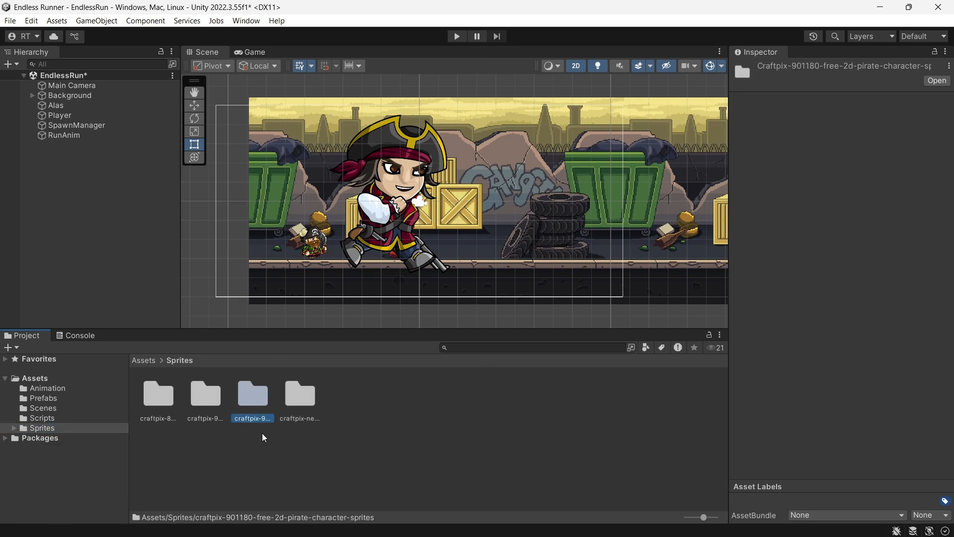
double_click(249, 400)
click(159, 396)
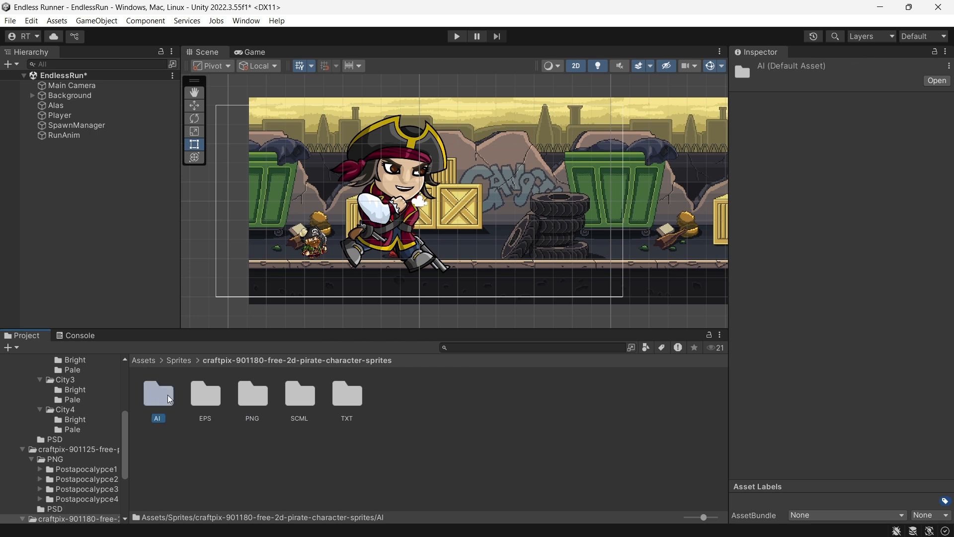
double_click(253, 395)
click(218, 400)
double_click(221, 401)
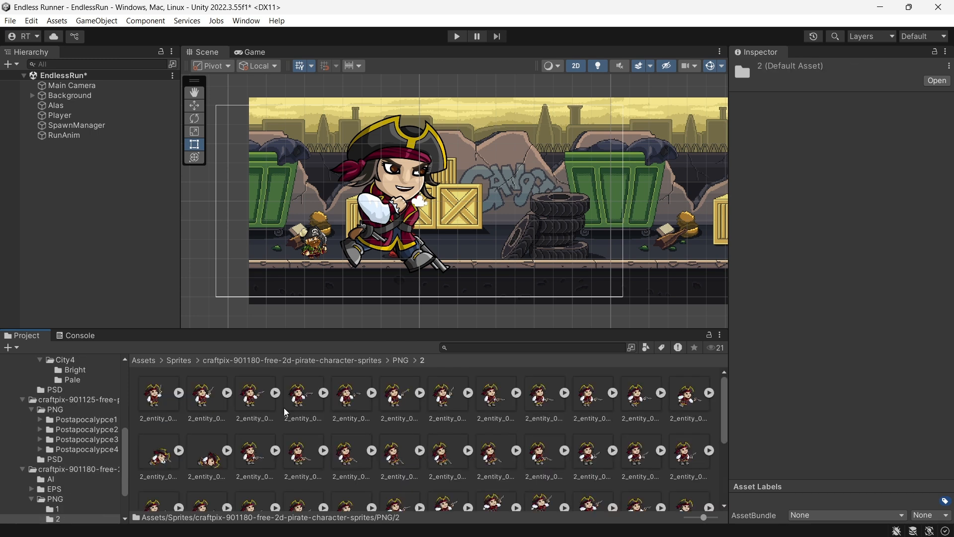
Examine the pirate sprites in folder 2 to identify the first and last frames of the JUMP sequence.
scroll(431, 433, down, 2)
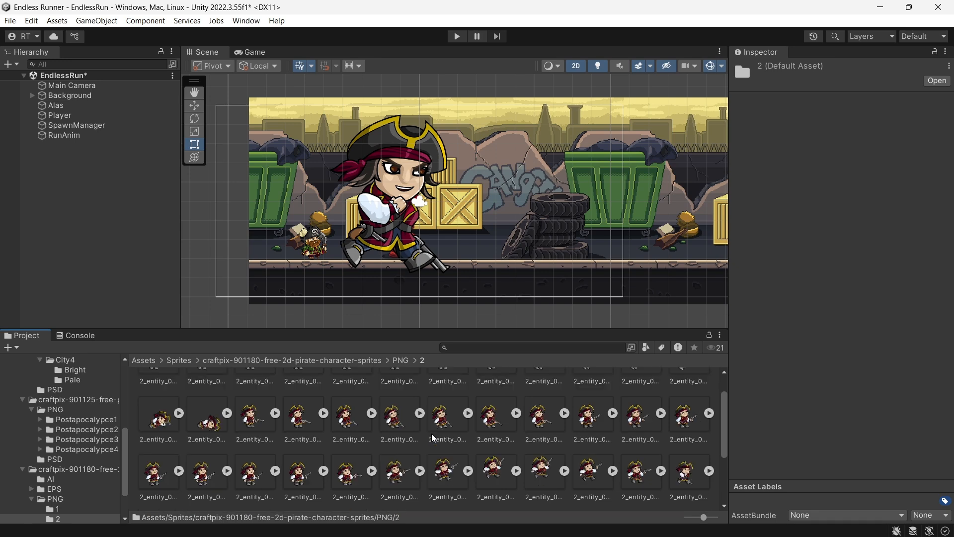
click(528, 419)
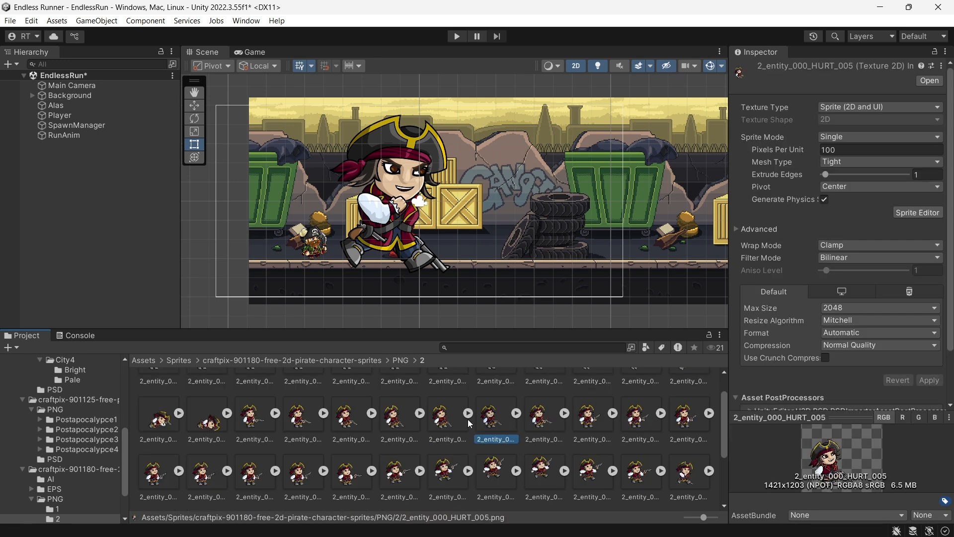
scroll(467, 419, down, 3)
click(447, 406)
click(403, 406)
click(362, 408)
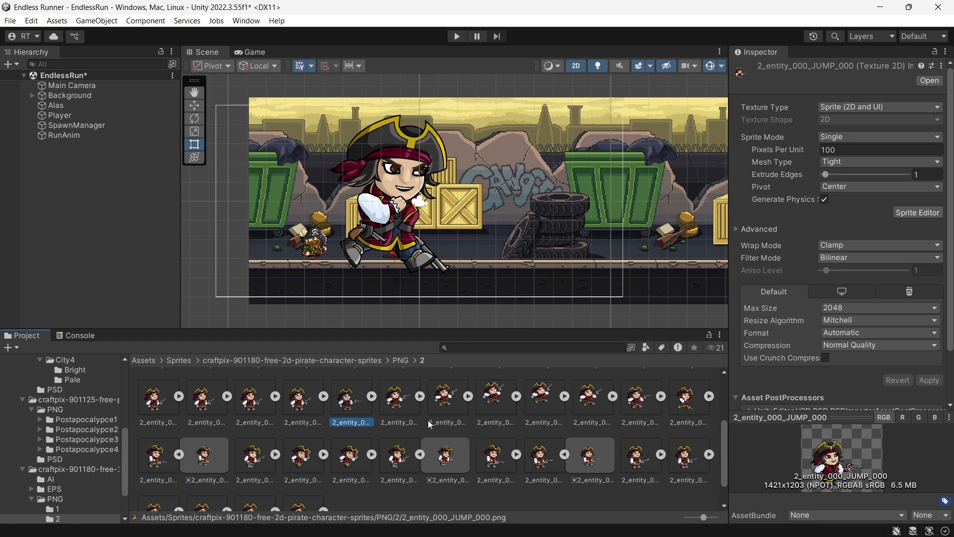
click(309, 403)
click(350, 402)
shift+click(631, 401)
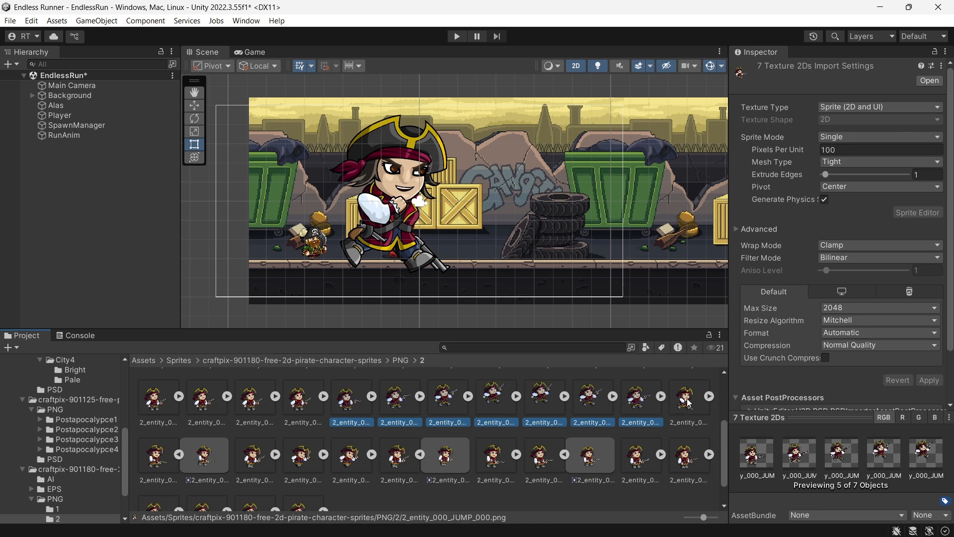
click(694, 401)
click(639, 401)
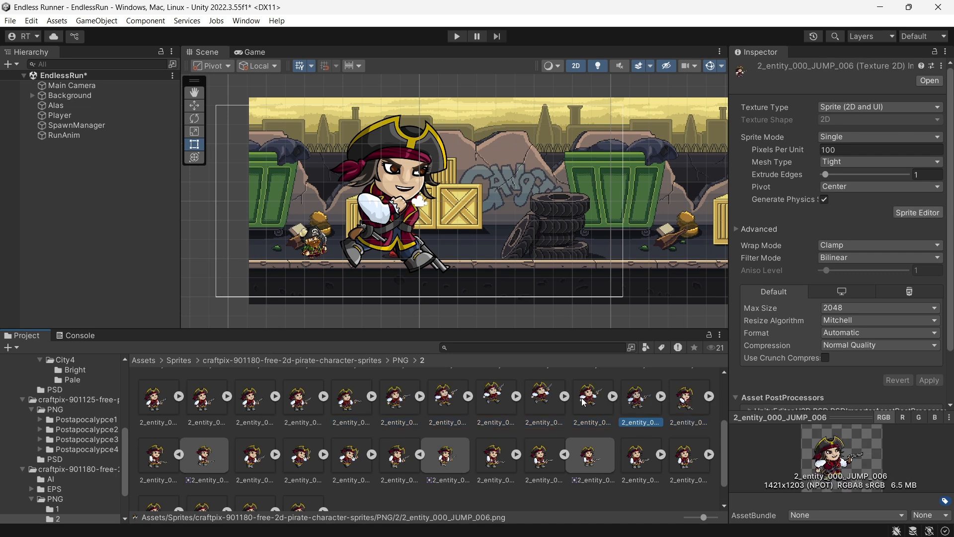
Select the frames 2_entity_000_JUMP_000 to JUMP_006 and place them in the scene view to create a new animation.
click(409, 396)
click(374, 395)
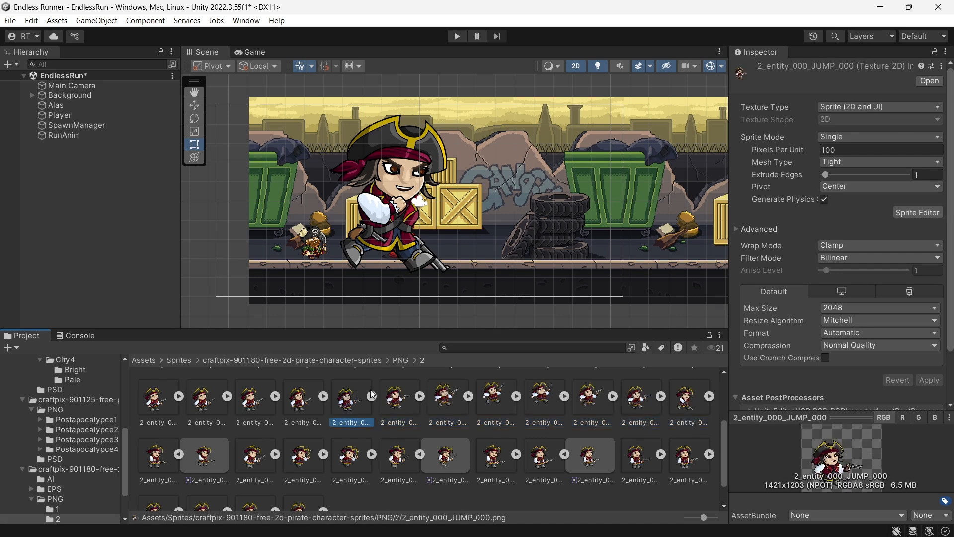
shift+click(641, 400)
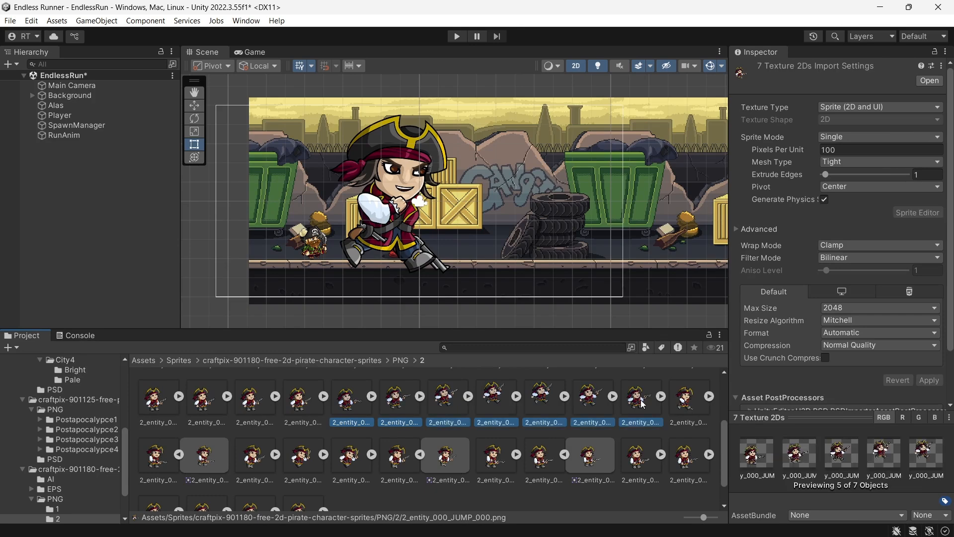
drag(643, 403, 515, 195)
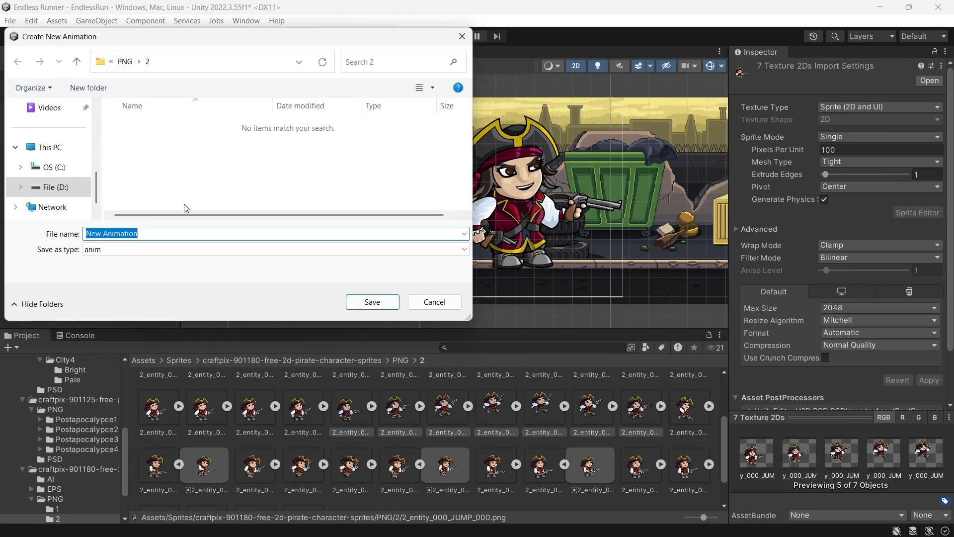
Set the save location of the new jump animation to the project's Assets/Animation folder.
click(125, 61)
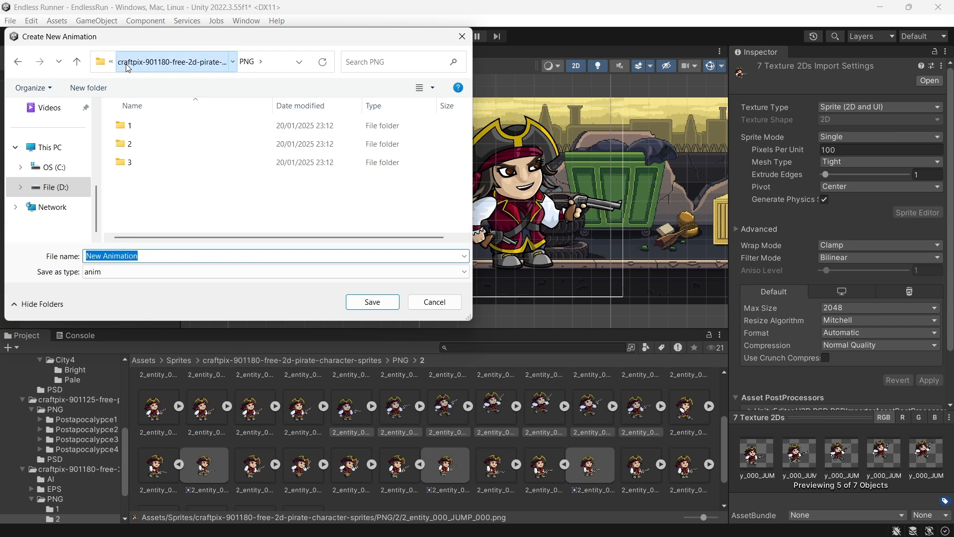
click(127, 62)
click(128, 62)
click(134, 62)
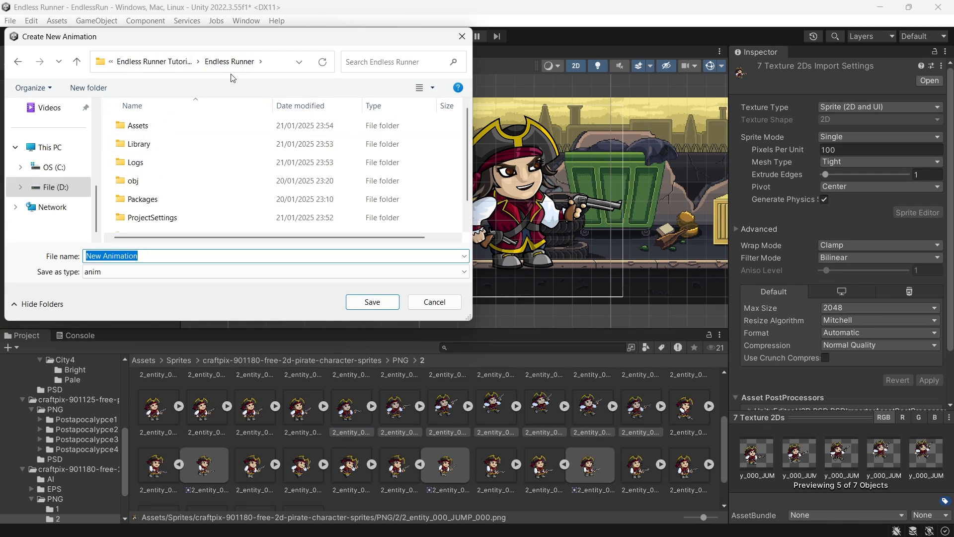
click(159, 62)
double_click(167, 131)
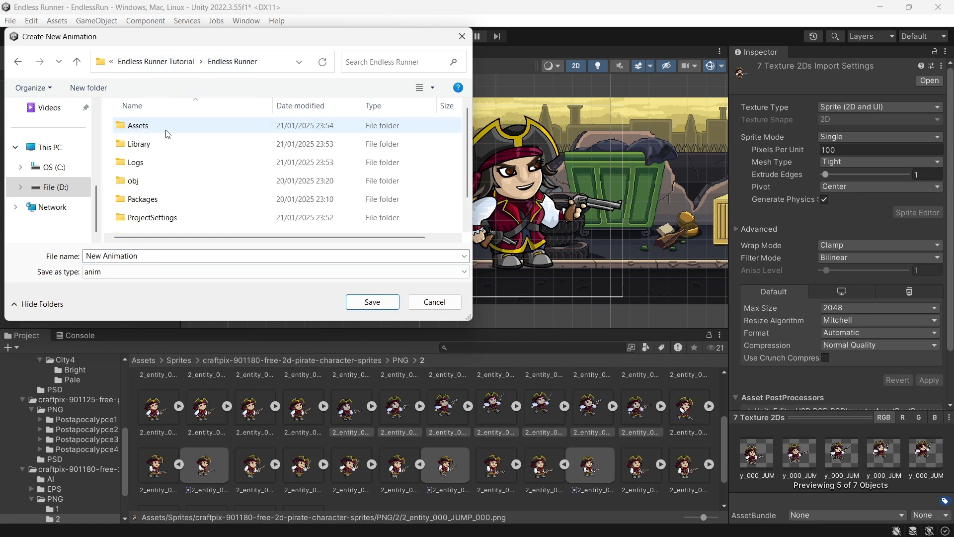
scroll(159, 132, down, 1)
scroll(155, 132, up, 1)
double_click(158, 127)
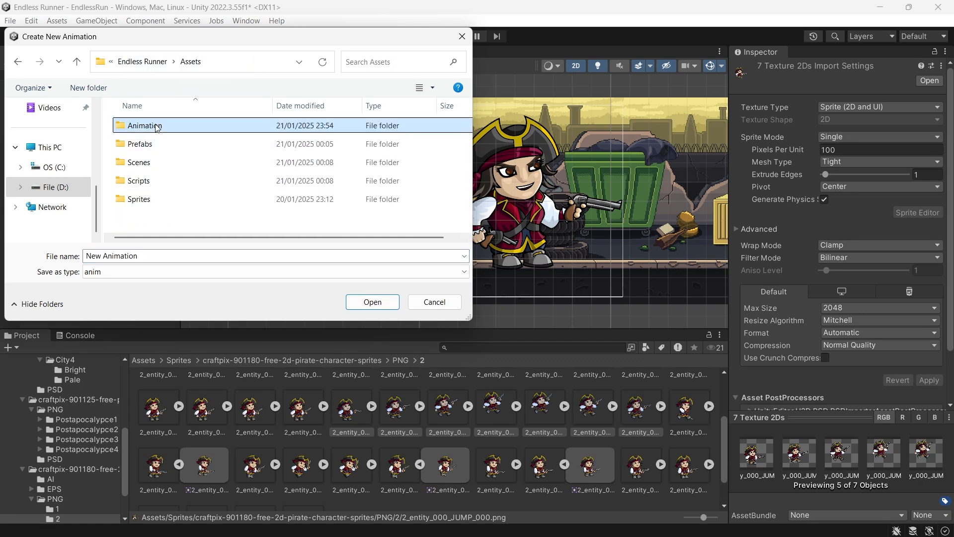
double_click(171, 127)
Name the new animation clip jumpAnim and save it.
click(145, 255)
text(j)
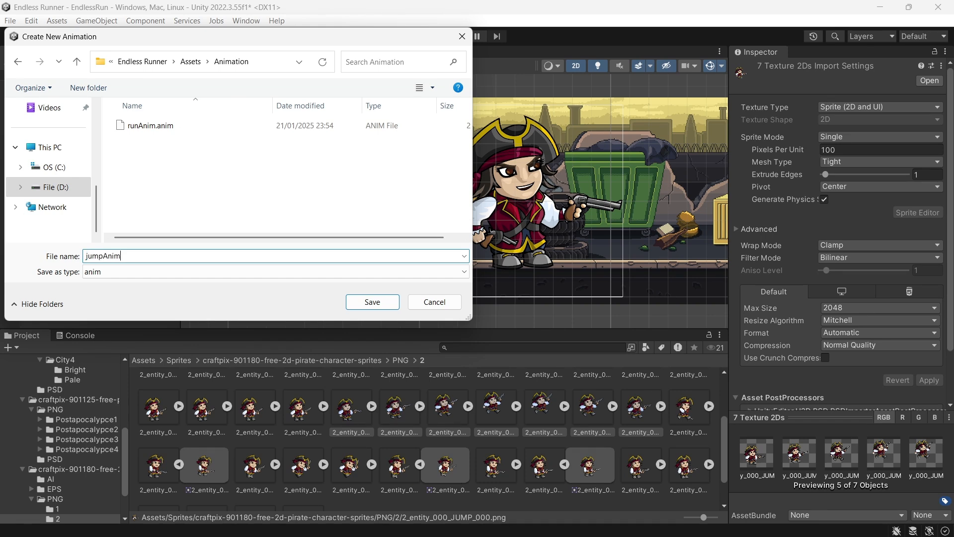
text(umpAnim)
key(Return)
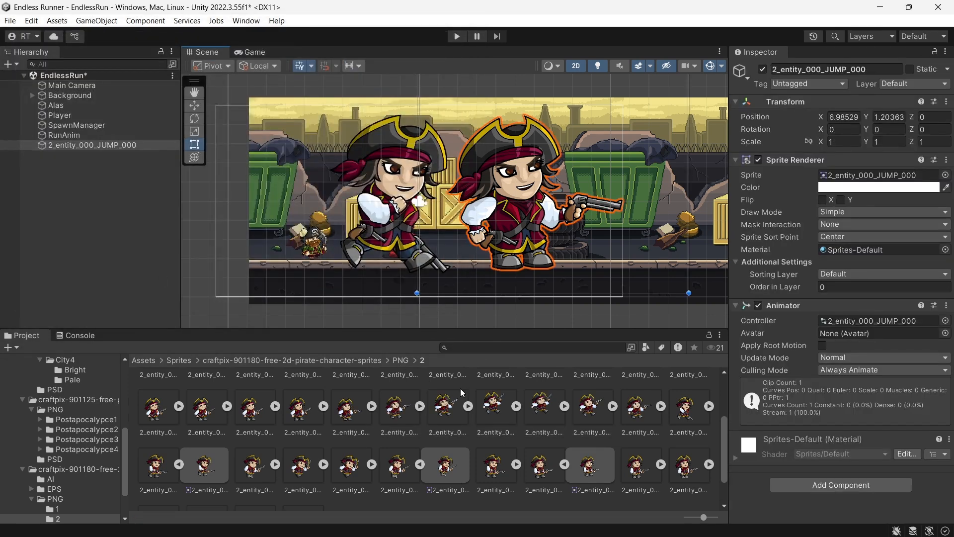
Select the frames 2_entity_000_DIE_000 to DIE_006 and place them in the scene view to create a new animation.
scroll(400, 421, down, 2)
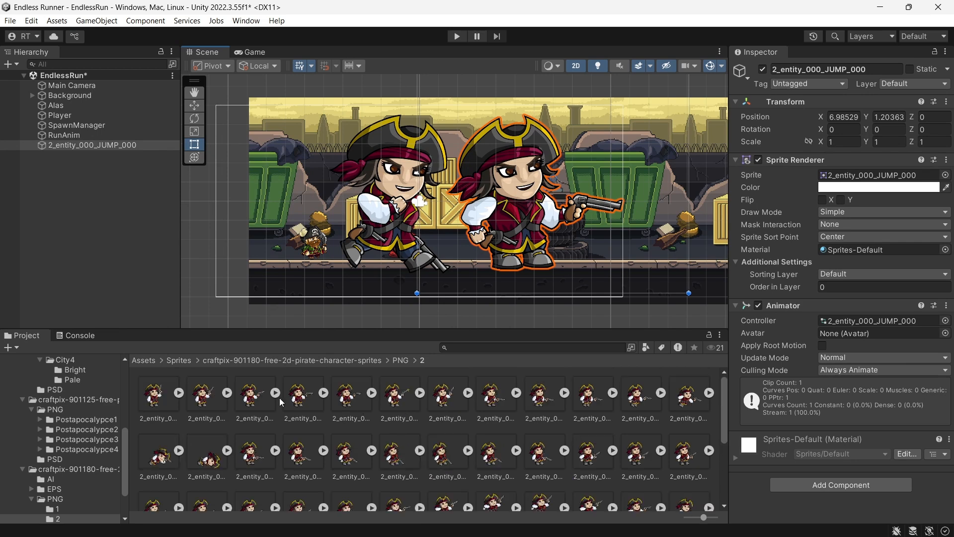
scroll(280, 398, down, 3)
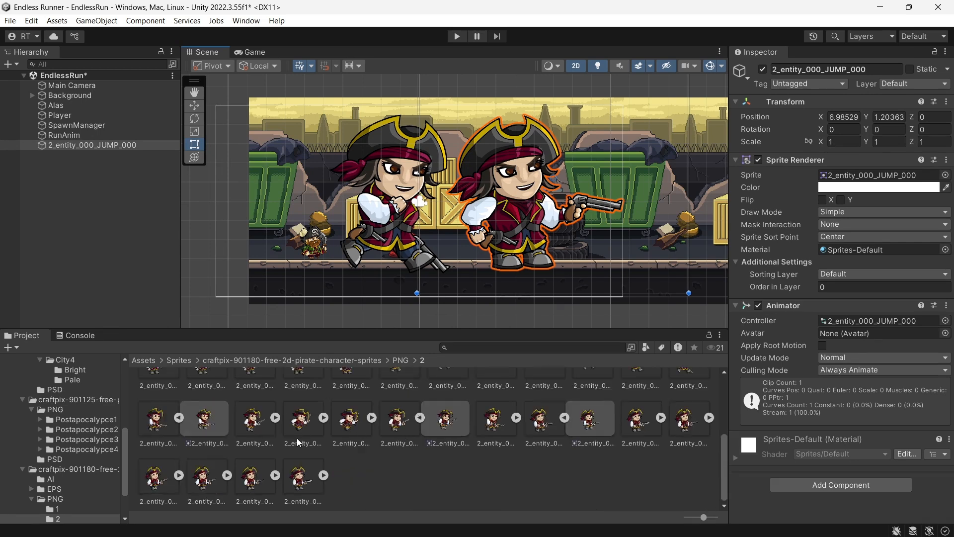
scroll(532, 403, up, 3)
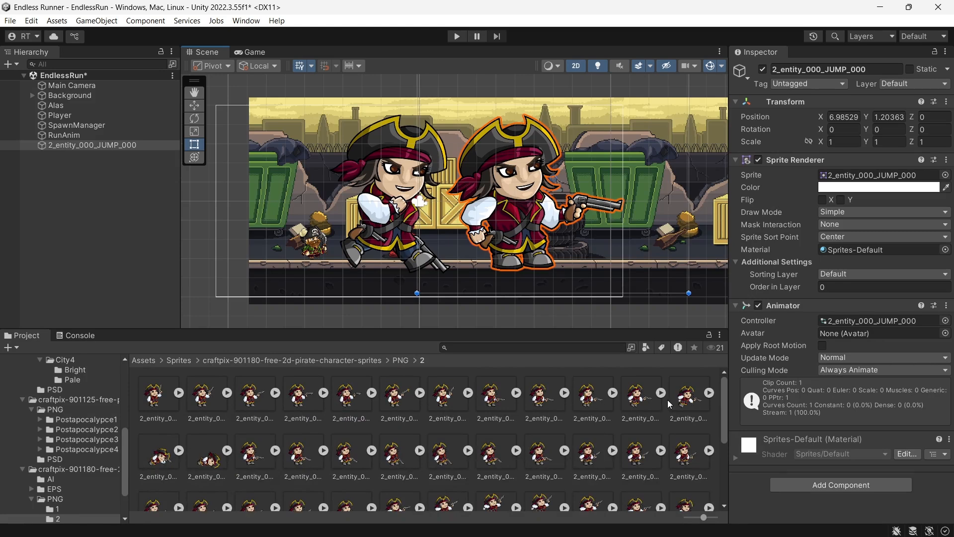
click(642, 398)
click(609, 399)
click(546, 398)
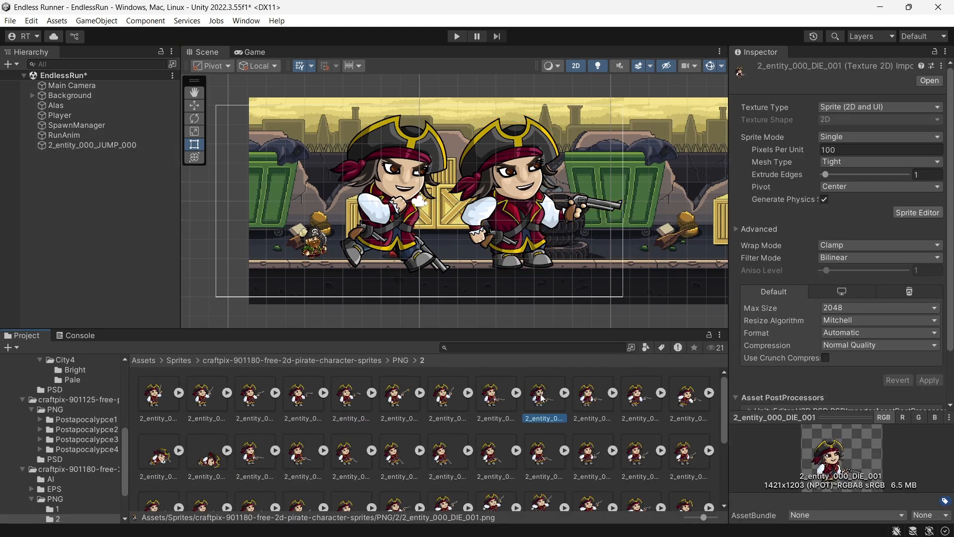
click(503, 398)
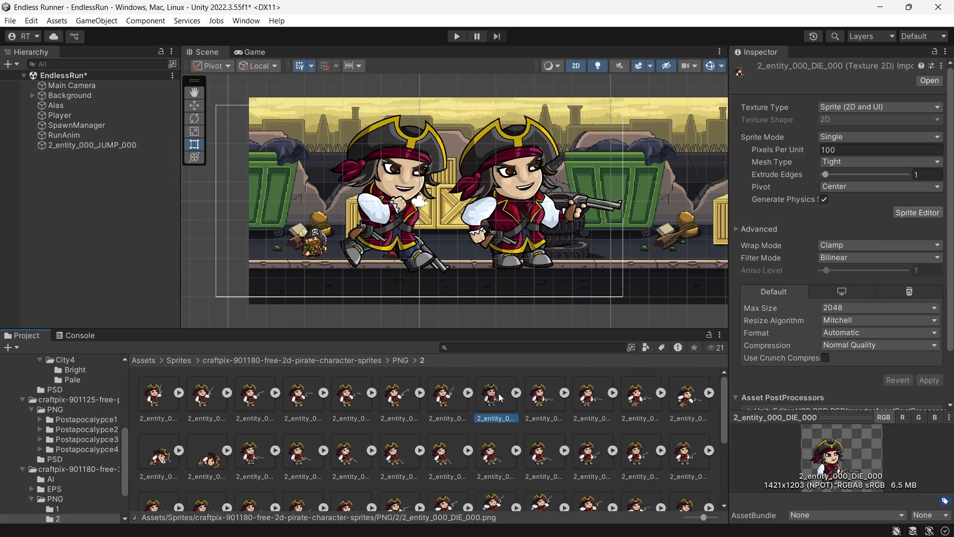
shift+click(228, 473)
drag(217, 461, 616, 193)
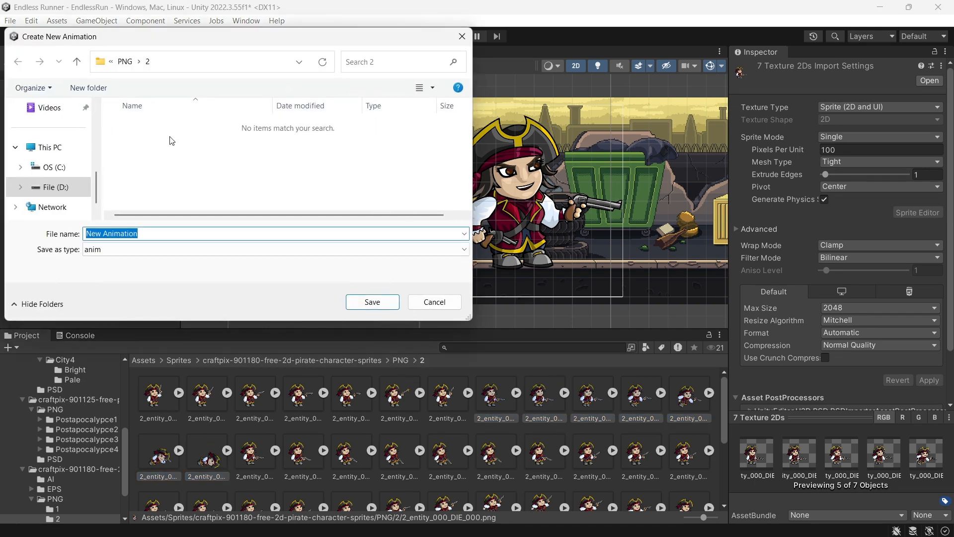
Set the save location of the new death animation to the project's Assets/Animation folder.
click(130, 62)
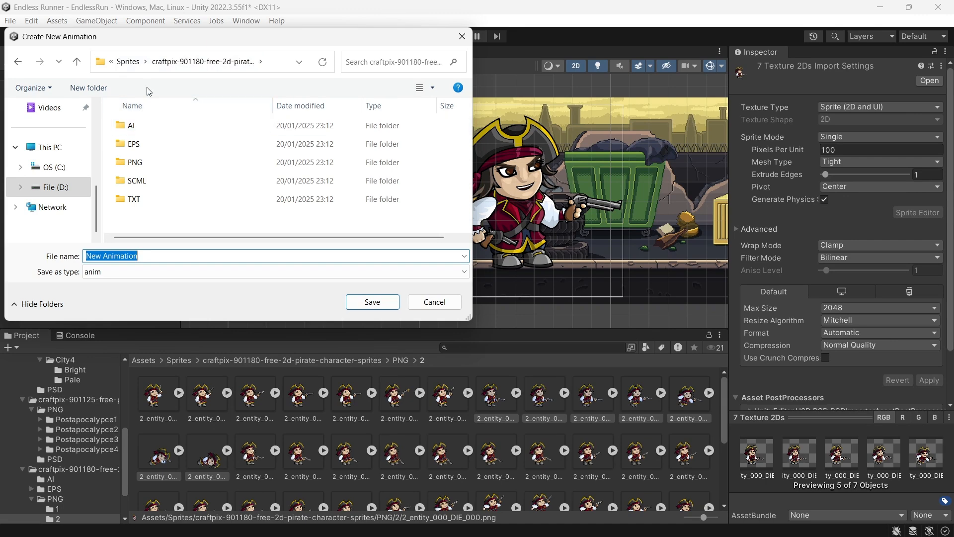
click(127, 61)
click(147, 62)
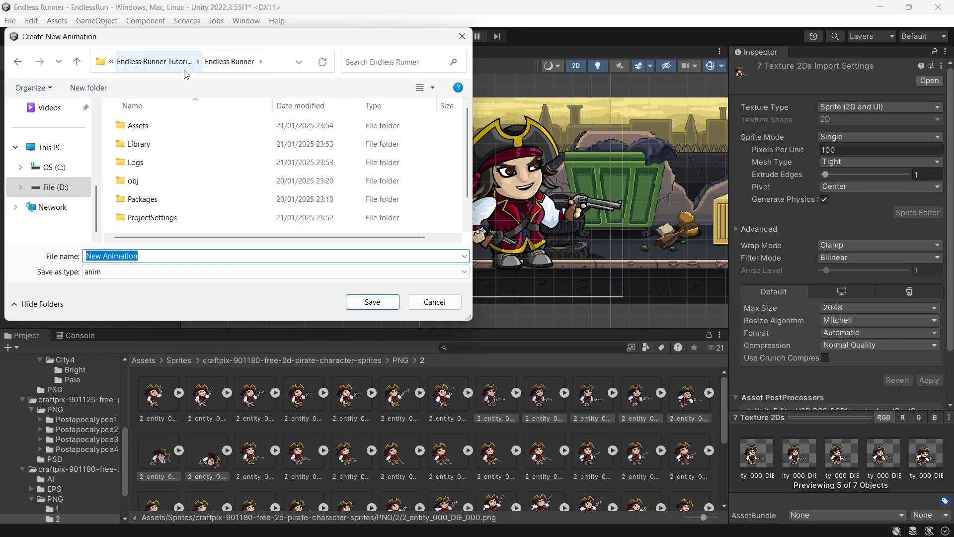
double_click(159, 127)
double_click(159, 128)
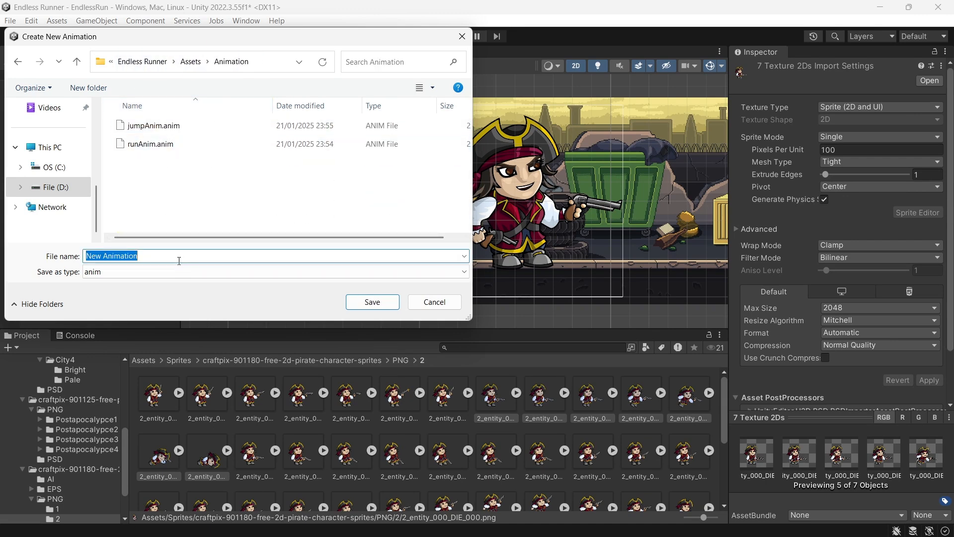
Name the new animation clip deadAnim and save it.
text(di)
key(BackSpace)
text(eadAn)
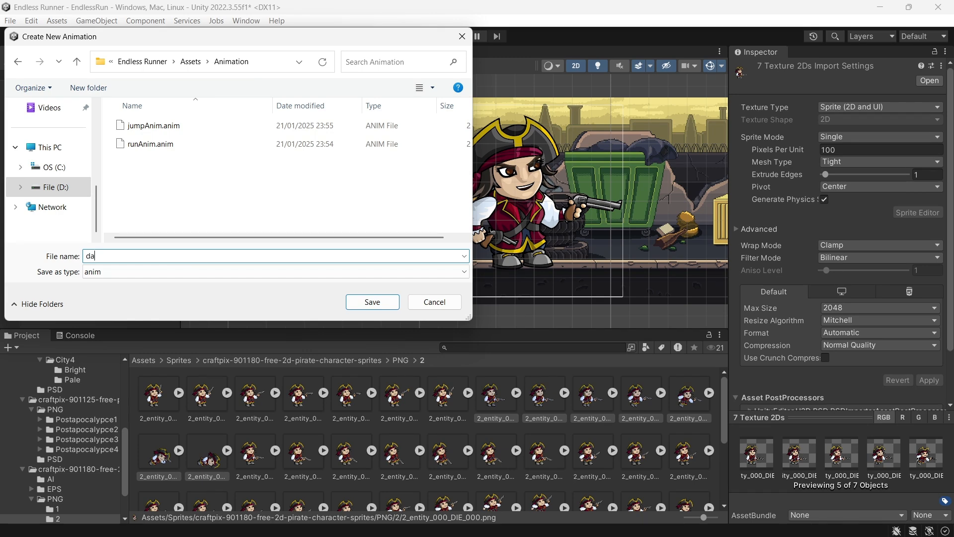
text(im)
click(367, 301)
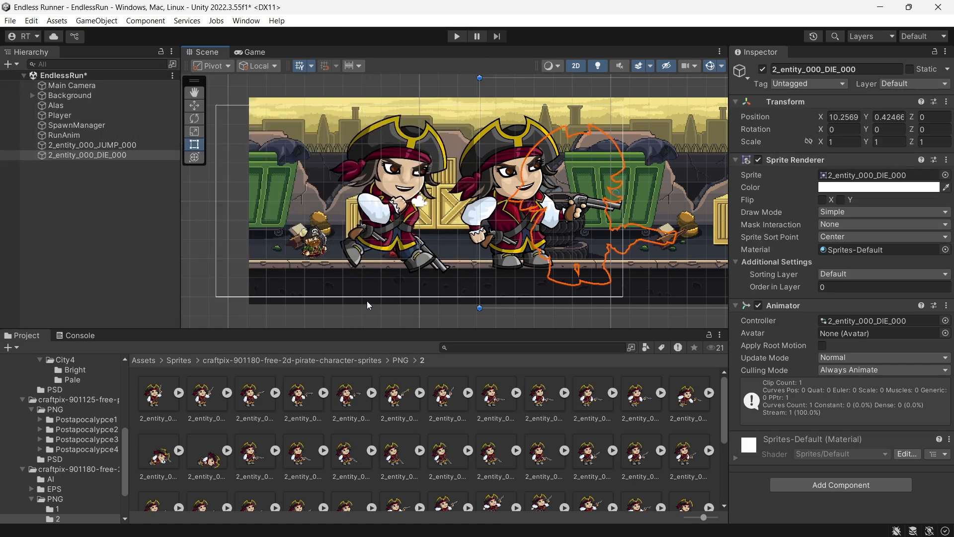
Set the order in layer of the 2_entity_000_DIE_000 object to 10 and rename the object DieAnim.
click(845, 287)
text(10)
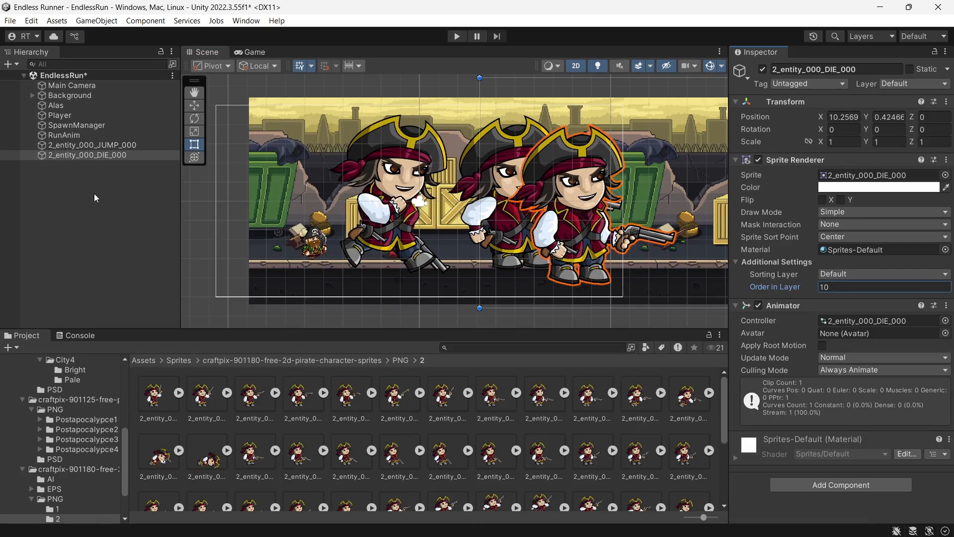
click(97, 156)
right_click(97, 157)
click(151, 195)
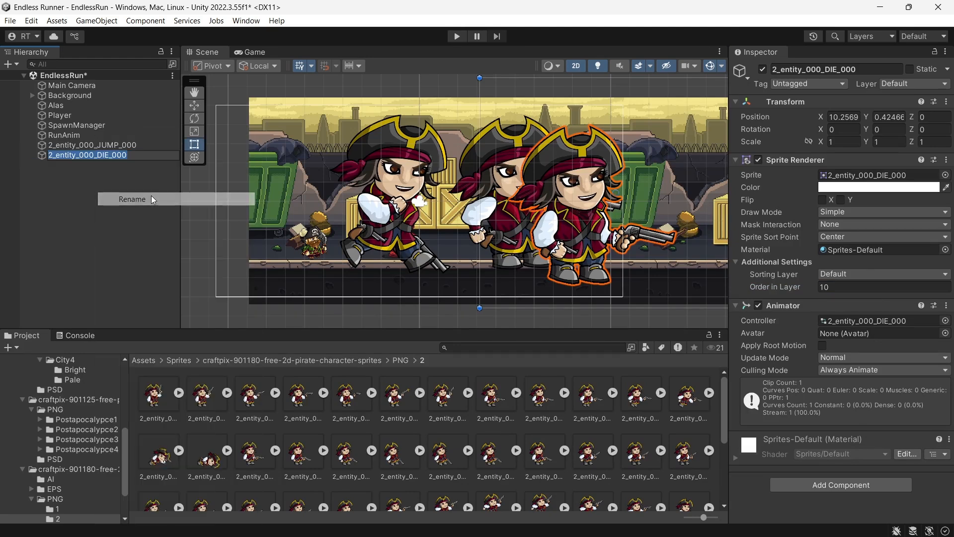
text(DieAnim)
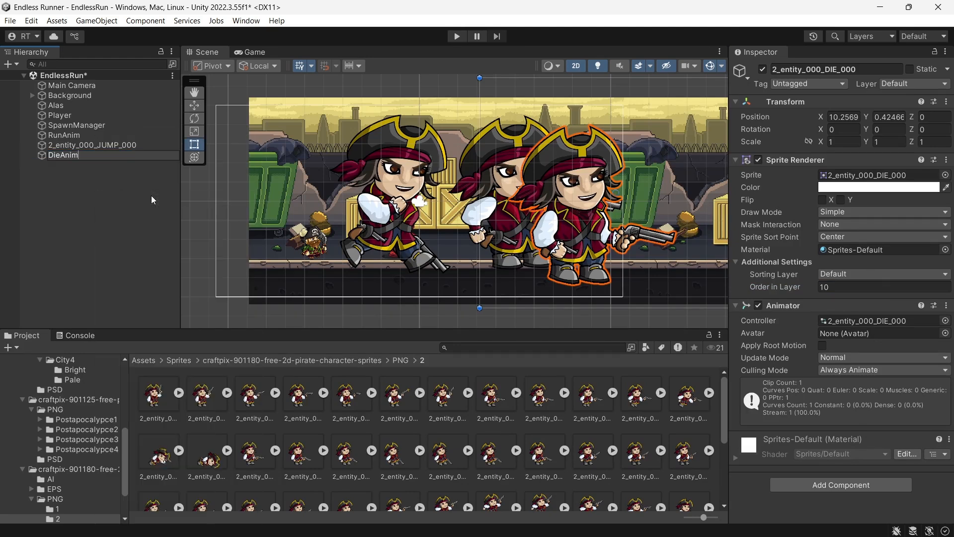
key(Return)
Rename the 2_entity_000_JUMP_000 object in the scene as JumpAnim.
click(106, 145)
right_click(106, 145)
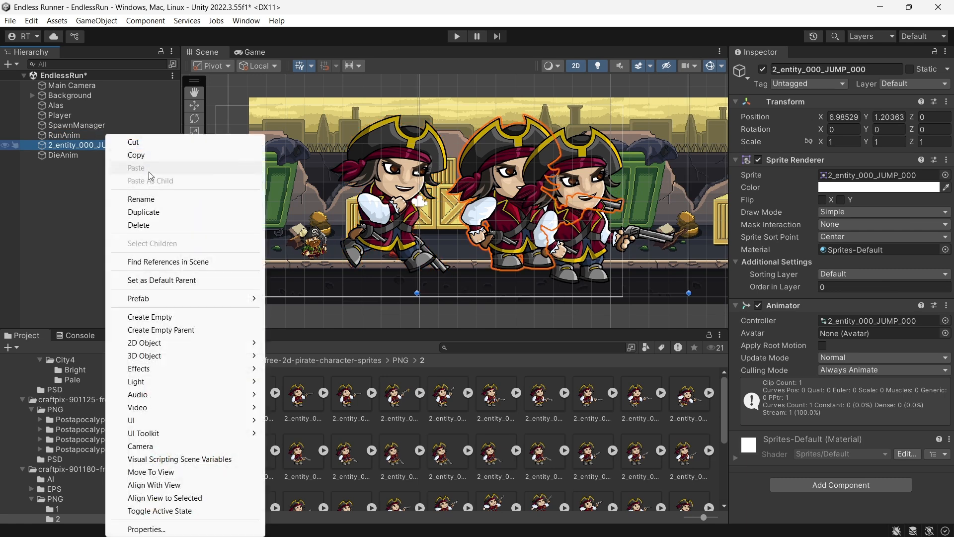
click(169, 200)
text(JumpAnim)
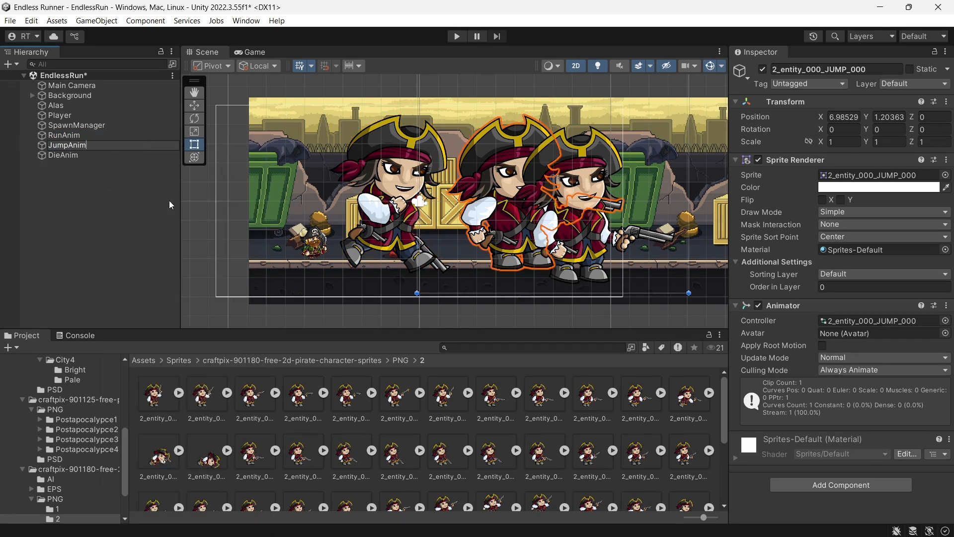
key(Return)
click(142, 243)
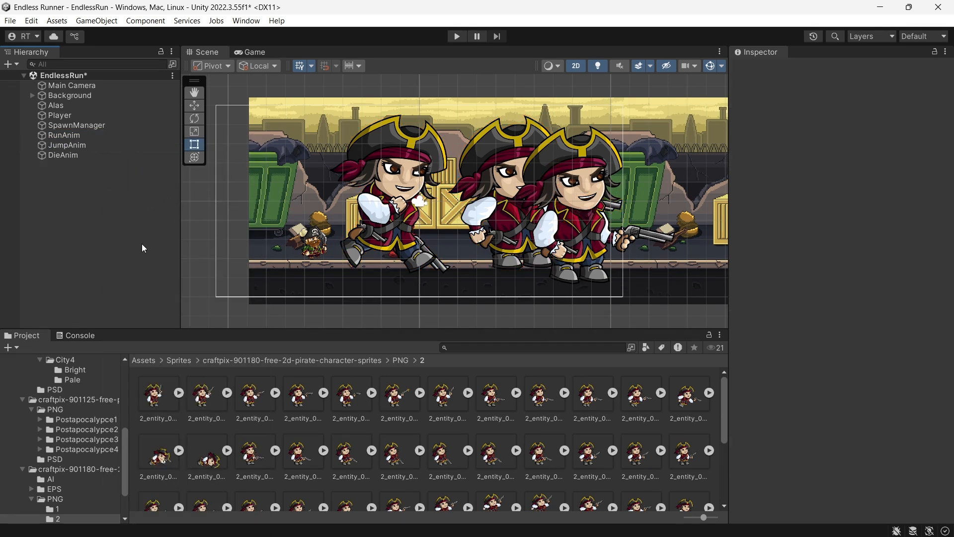
Delete the RunAnim, JumpAnim and DieAnim objects from the scene.
click(84, 135)
shift+click(89, 151)
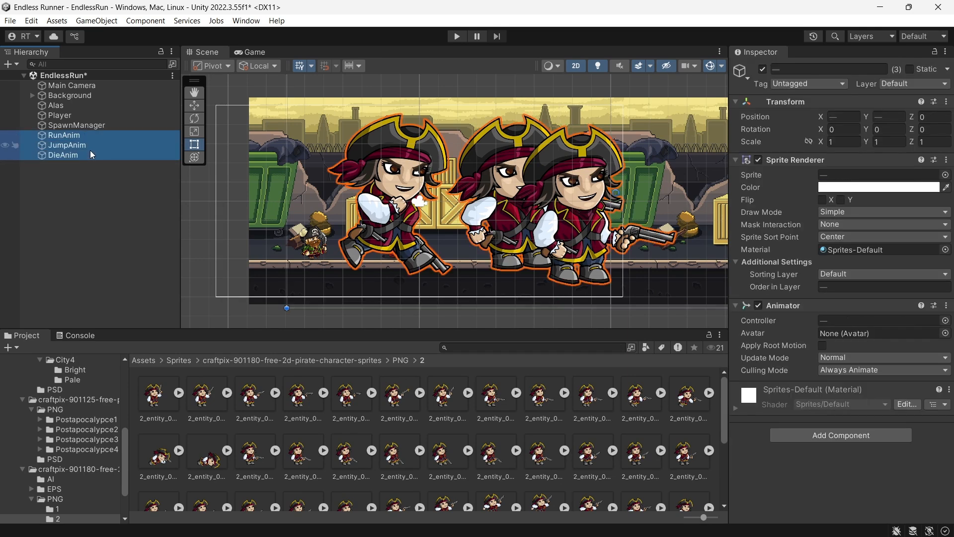
key(Delete)
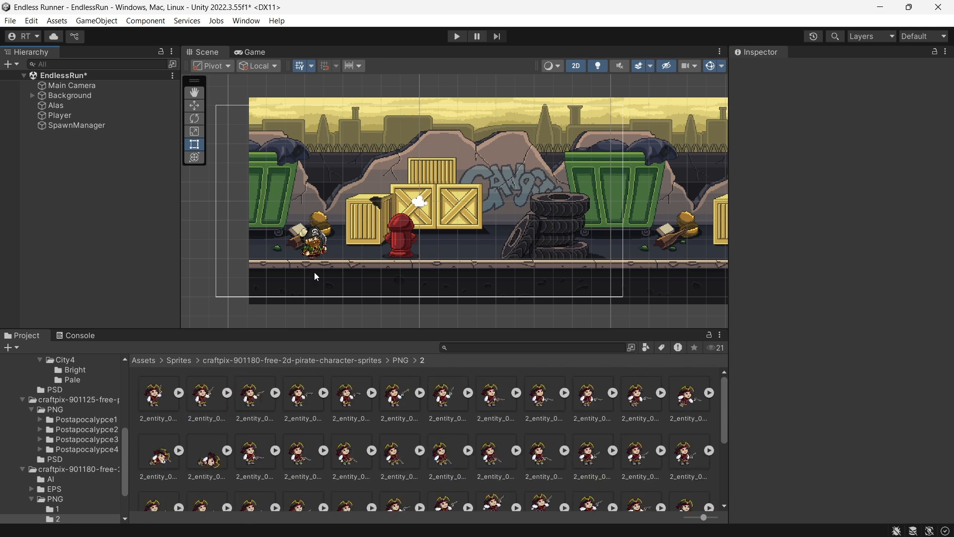
Examine the pirate sprites in folder 2 to find the first IDLE frame for the Player object.
click(314, 245)
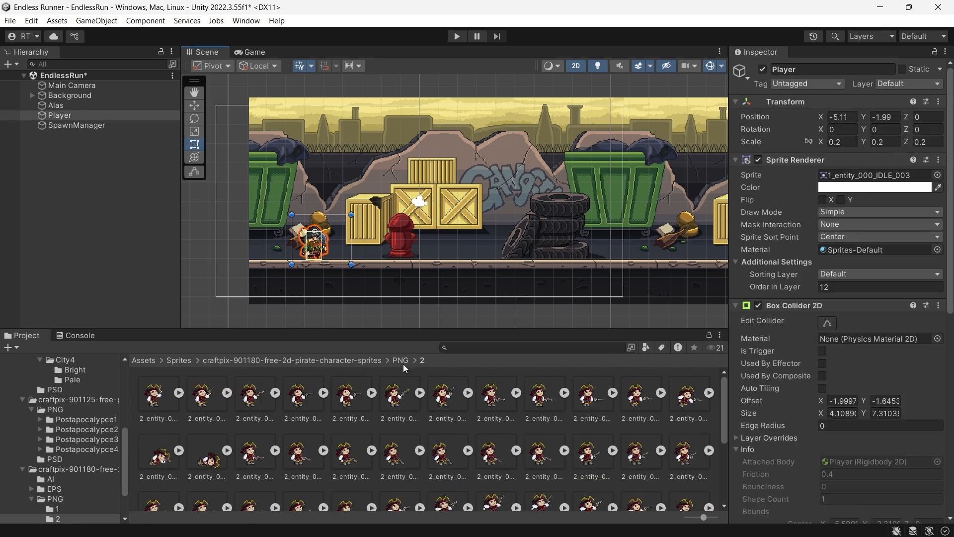
scroll(365, 436, down, 2)
scroll(365, 432, up, 2)
click(155, 395)
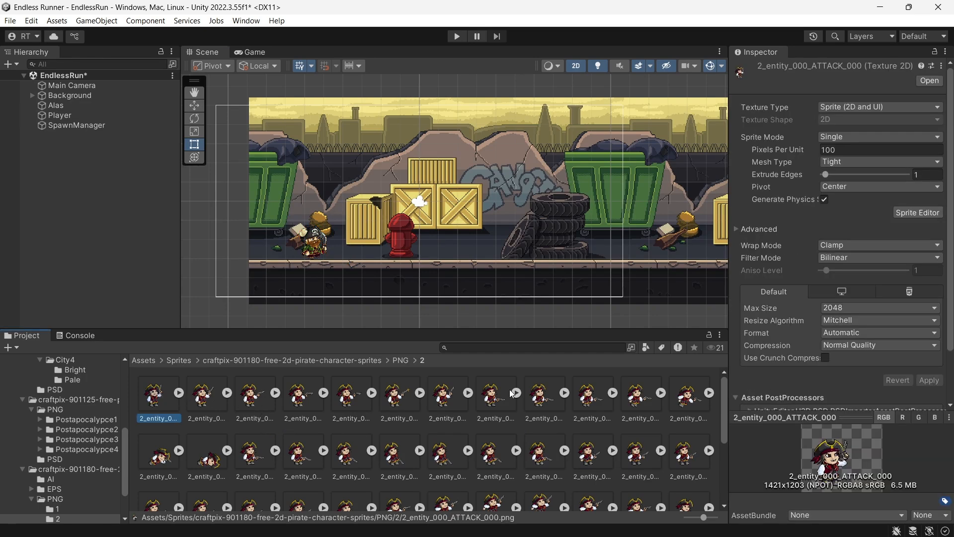
click(505, 458)
click(552, 458)
click(605, 460)
scroll(610, 457, down, 1)
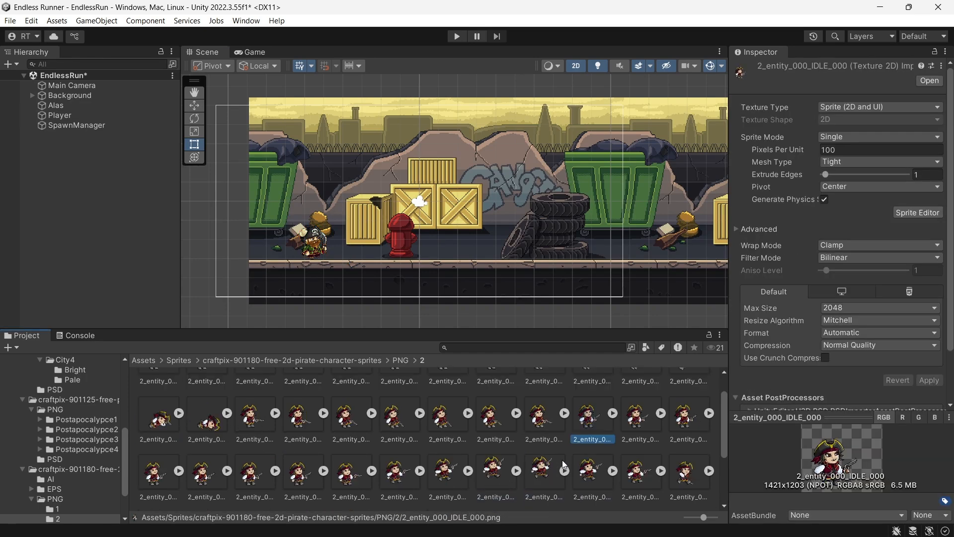
click(610, 452)
click(610, 454)
scroll(435, 467, down, 3)
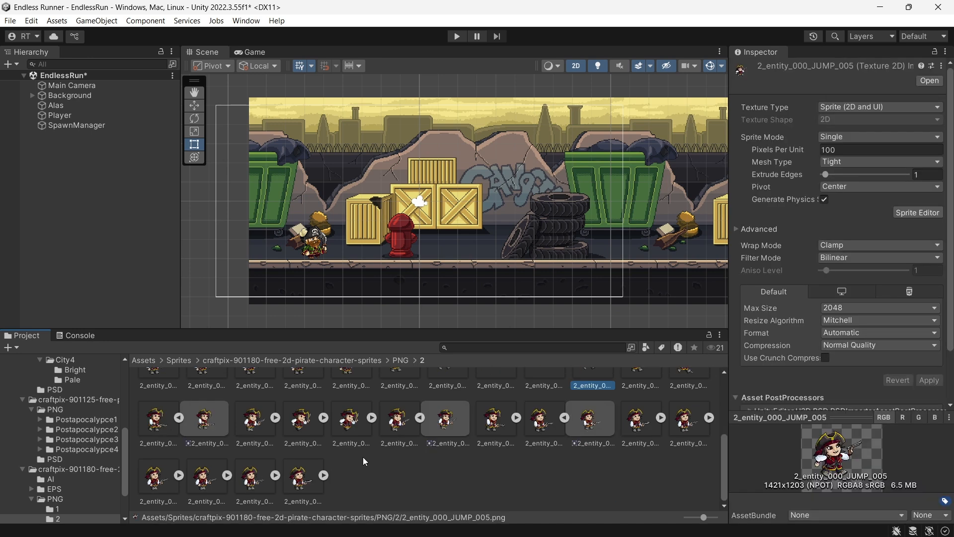
click(324, 475)
click(300, 476)
click(253, 476)
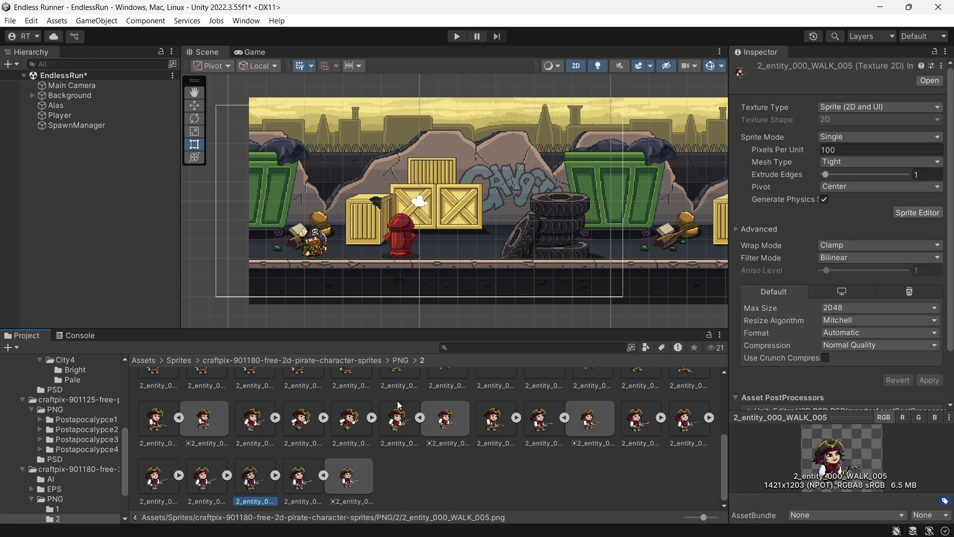
scroll(398, 401, up, 2)
click(434, 444)
click(416, 391)
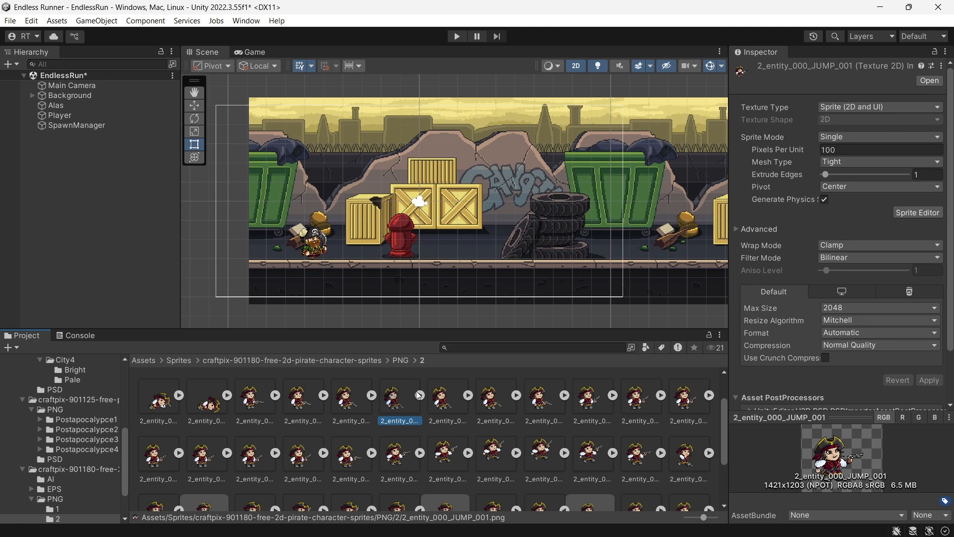
click(484, 409)
click(387, 404)
click(262, 406)
click(324, 396)
scroll(421, 450, up, 2)
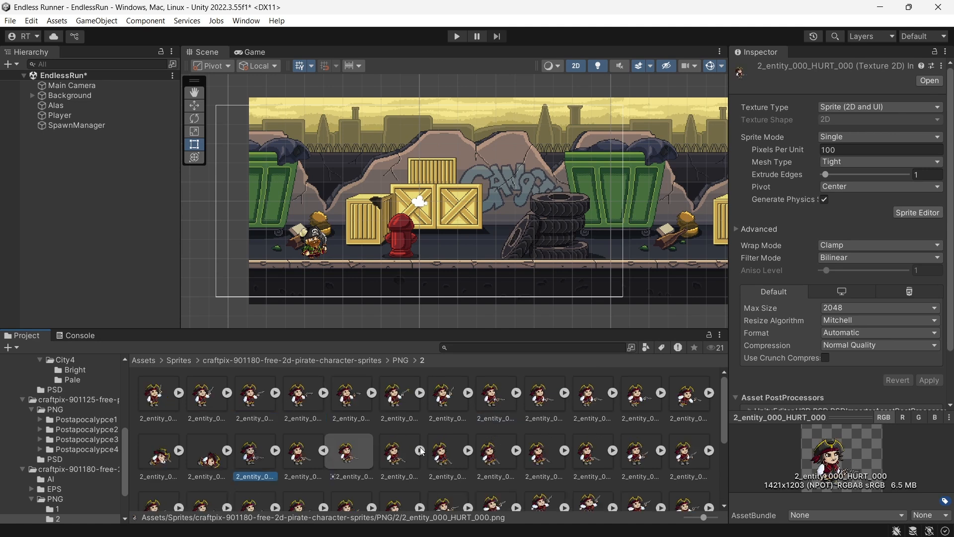
click(551, 423)
click(447, 401)
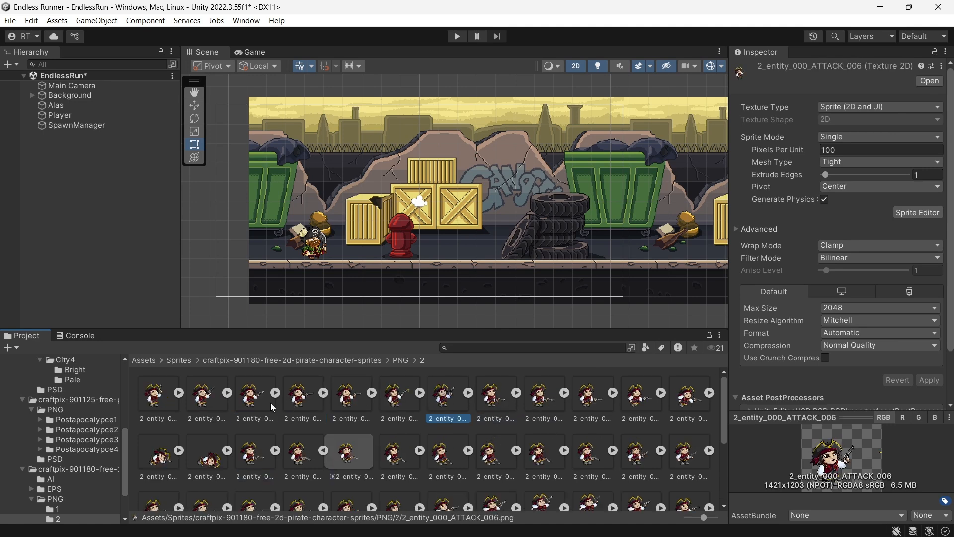
click(238, 406)
scroll(556, 430, down, 1)
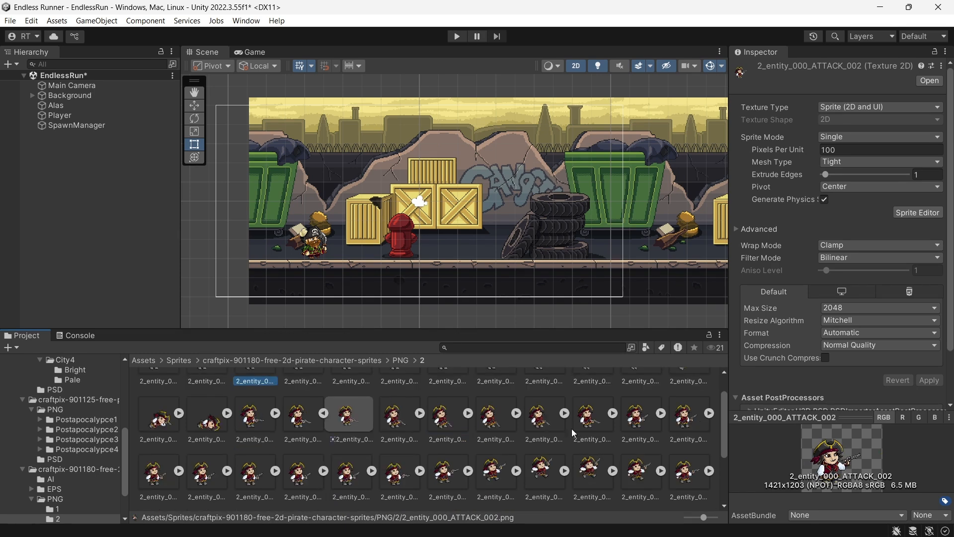
click(652, 426)
click(687, 421)
click(661, 414)
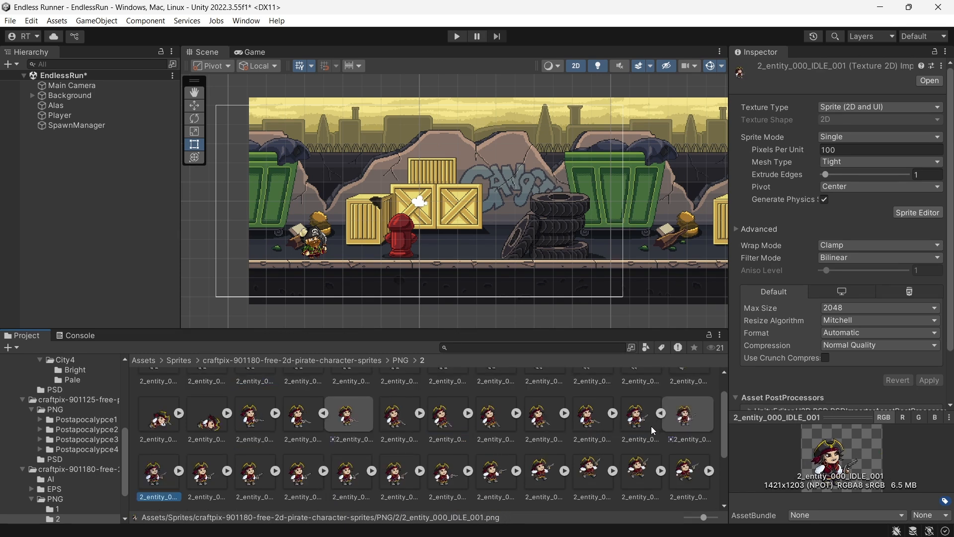
click(651, 426)
Replace the Player object's sprite with 2_entity_000_IDLE_000.
click(368, 252)
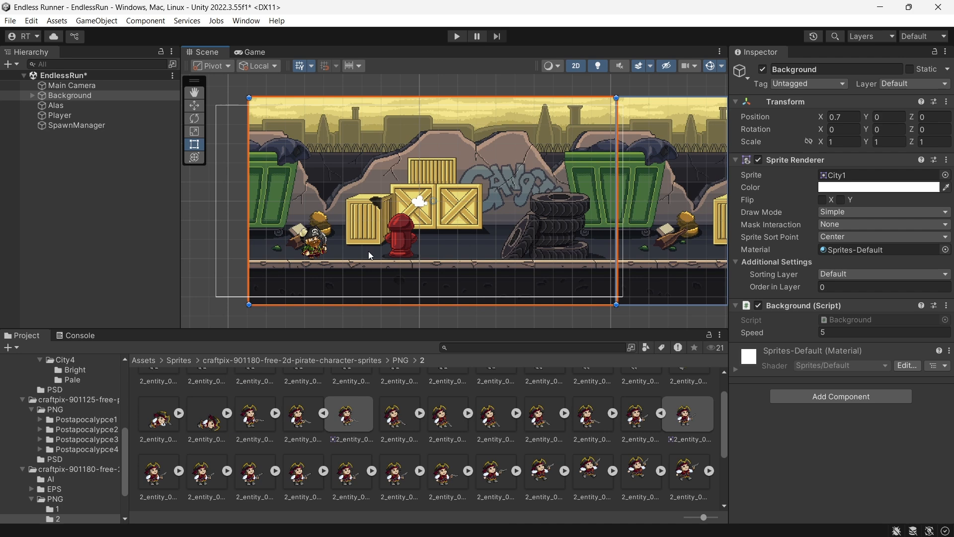
click(302, 252)
drag(645, 419, 855, 182)
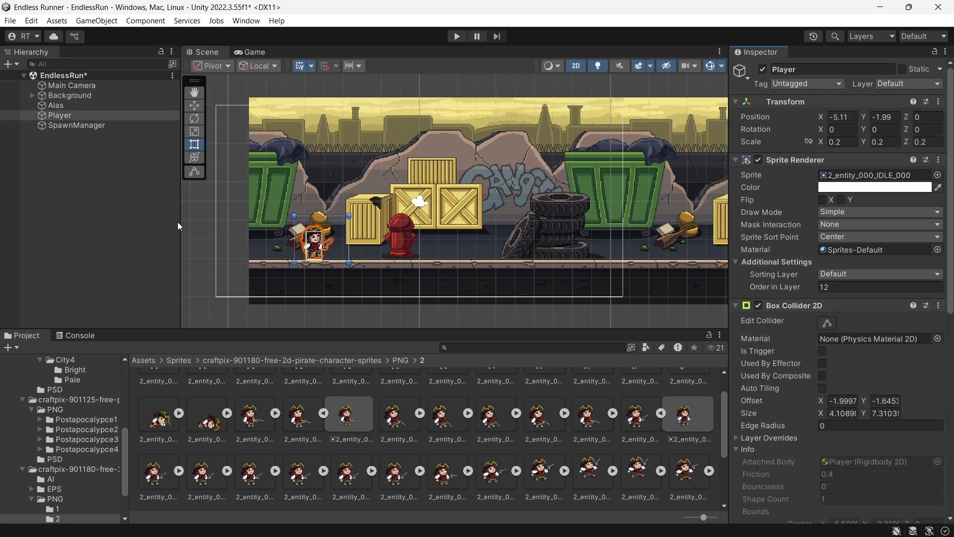
click(133, 222)
Raise the lower edge of the Player's box collider slightly to fit the feet of the new sprite and save the scene.
click(305, 250)
click(827, 323)
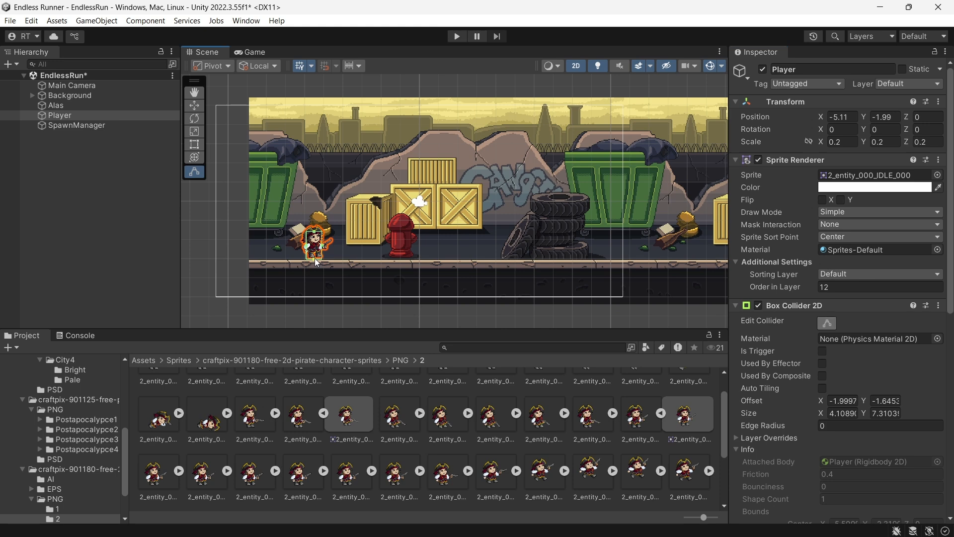
drag(316, 261, 315, 256)
click(421, 182)
key(ctrl+s)
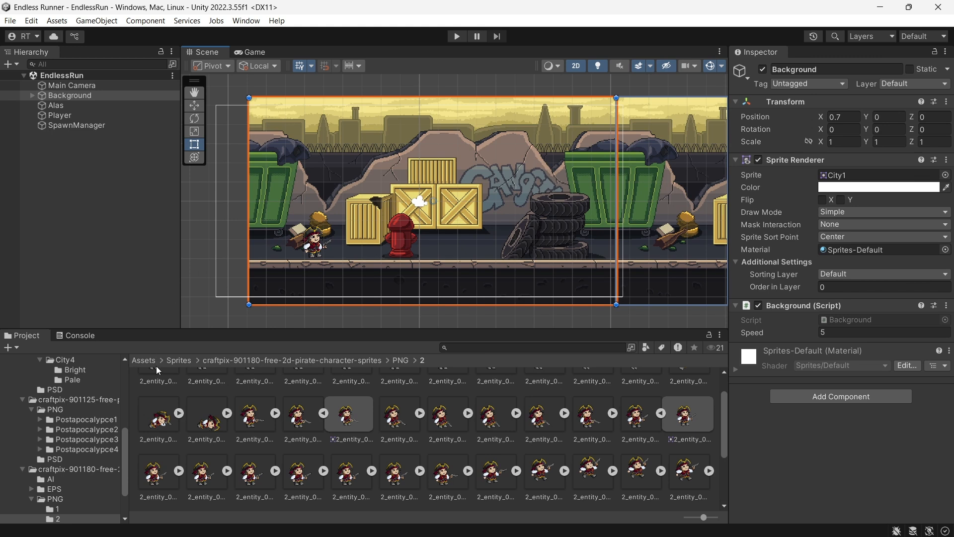
Create an Animator Controller named playerAnimatorController in the Assets/Animation folder.
click(145, 361)
click(186, 453)
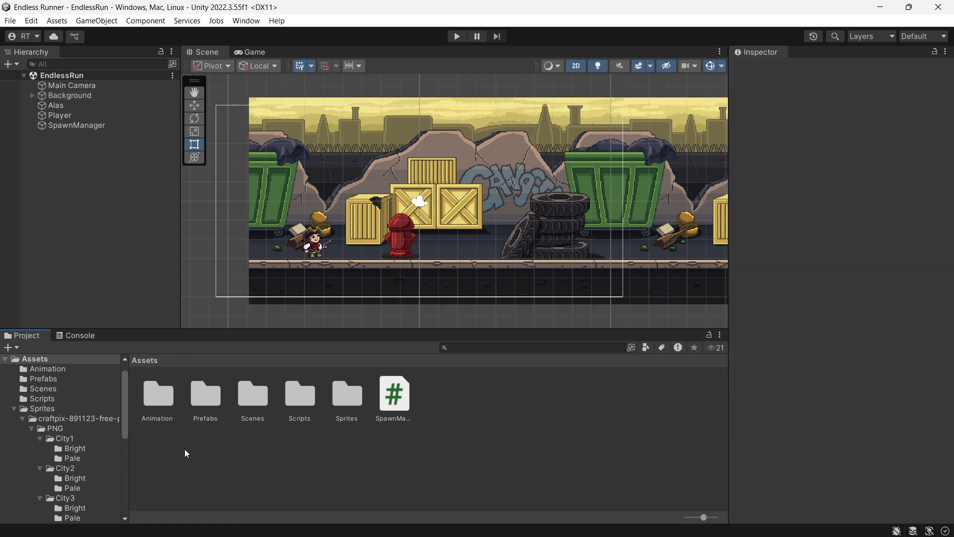
double_click(157, 402)
right_click(217, 443)
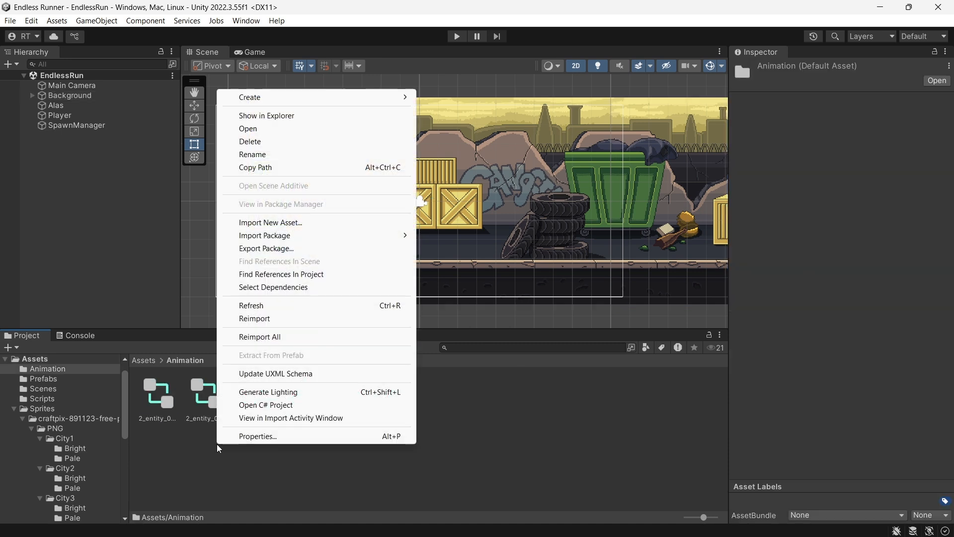
mouse_move(308, 97)
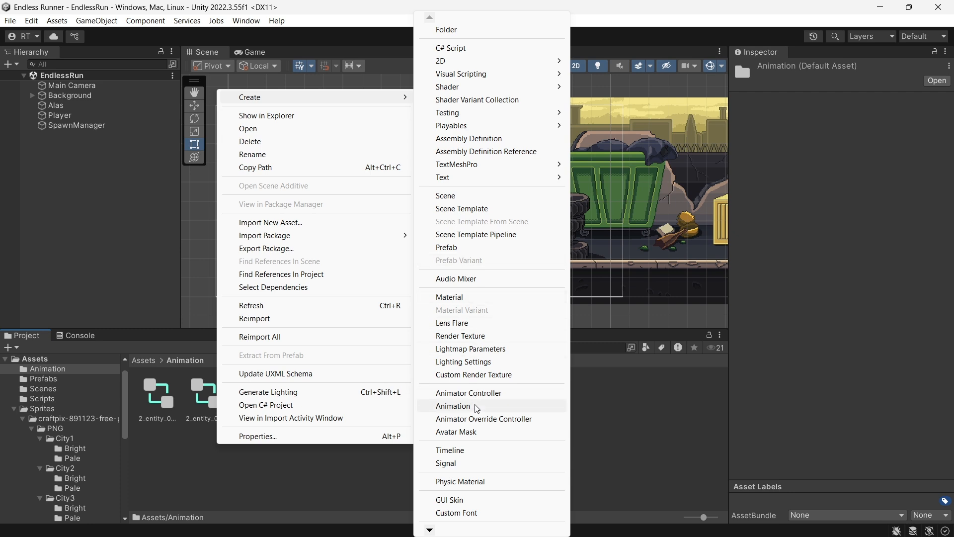
click(478, 393)
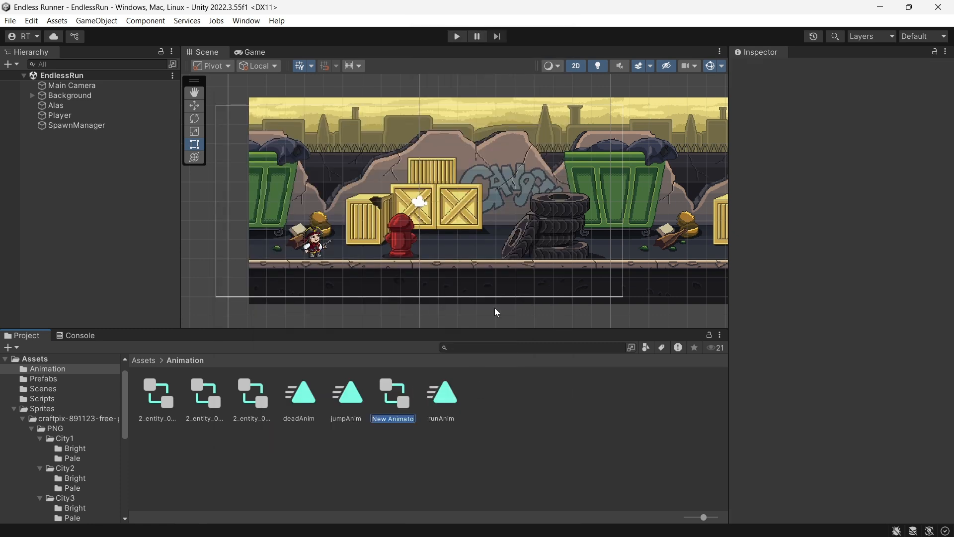
text(playerC)
key(BackSpace)
text(AnimatorCo)
text(ntroller)
key(Return)
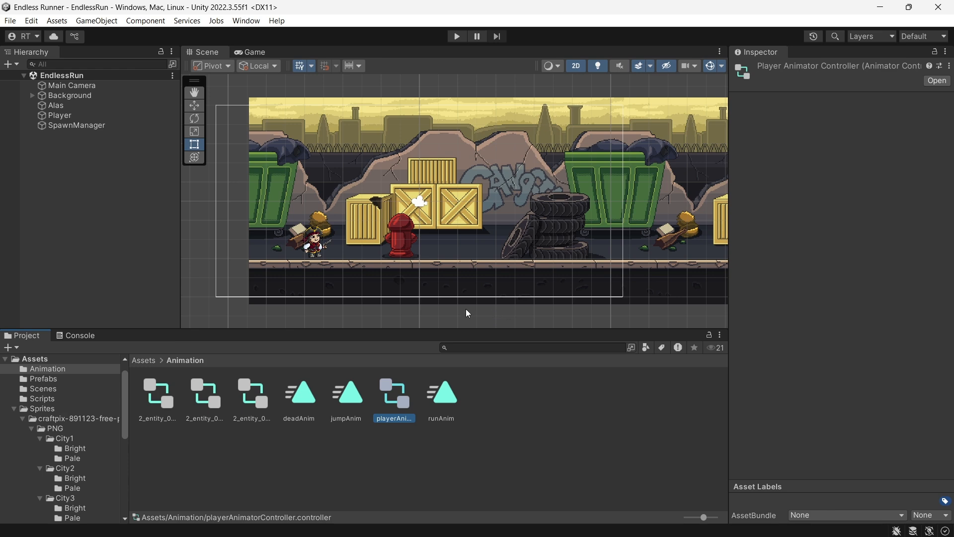
Add an Animator component to the Player object.
click(122, 116)
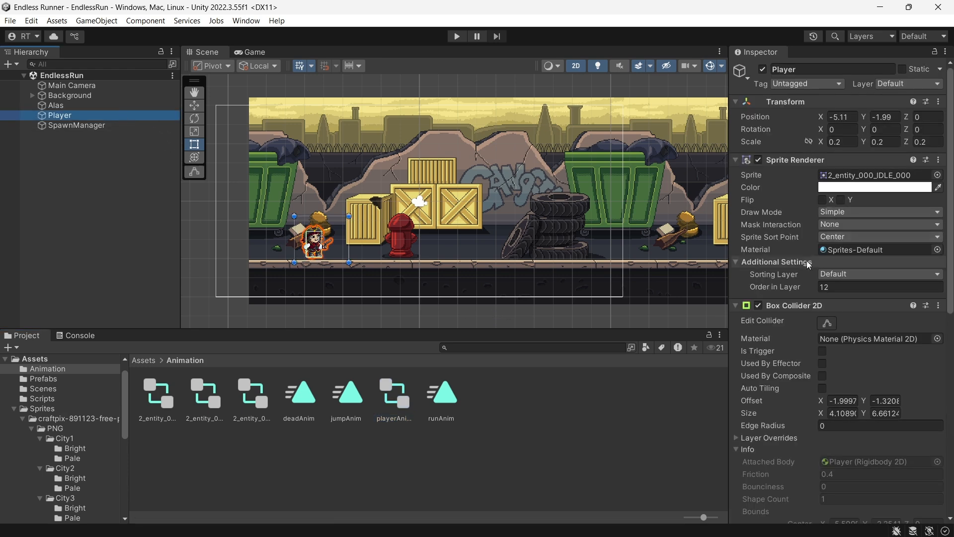
scroll(808, 265, down, 8)
click(835, 510)
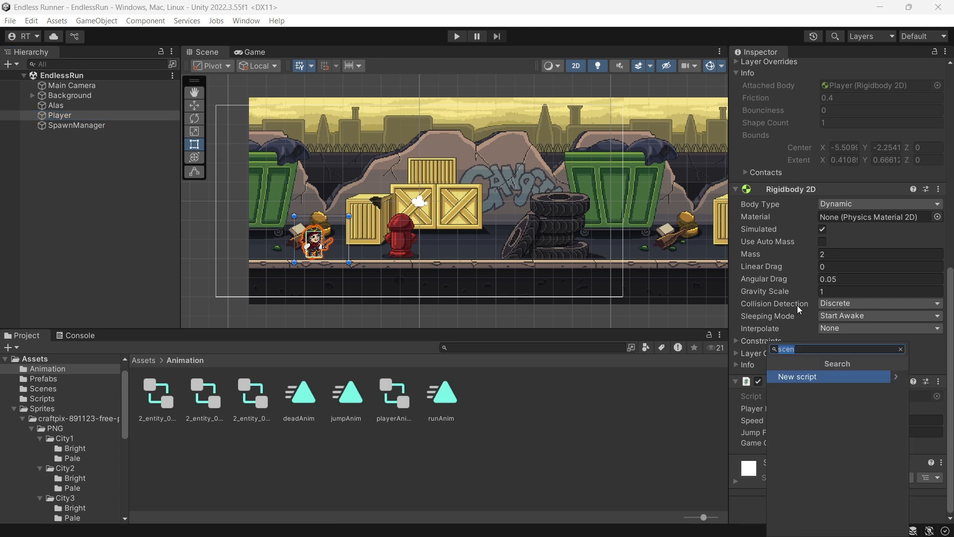
text(Anim)
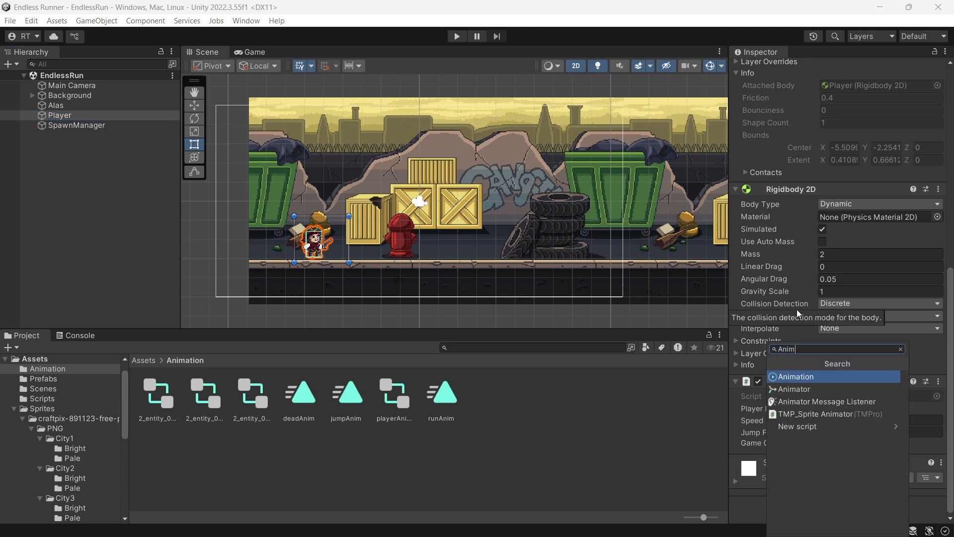
click(798, 388)
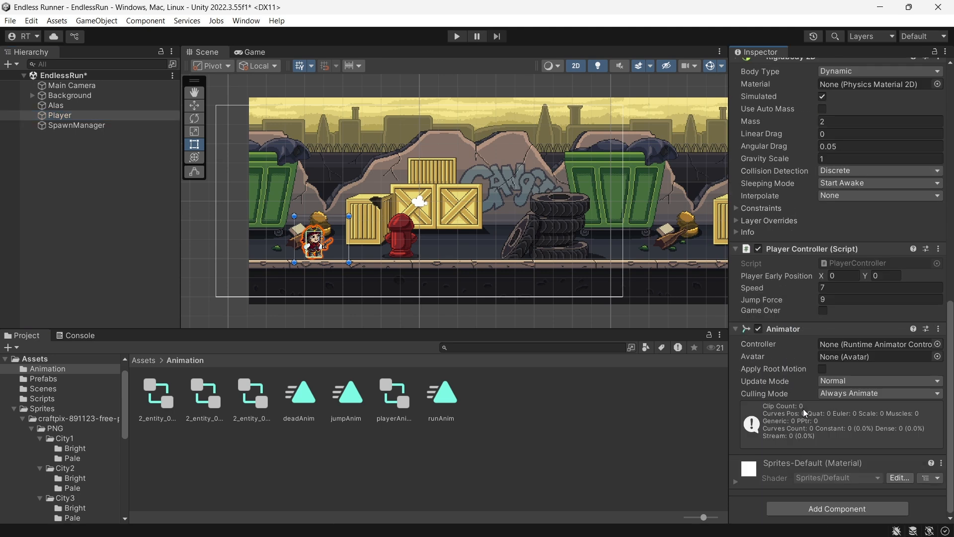
Assign playerAnimatorController as the controller of the Player's Animator component.
click(398, 401)
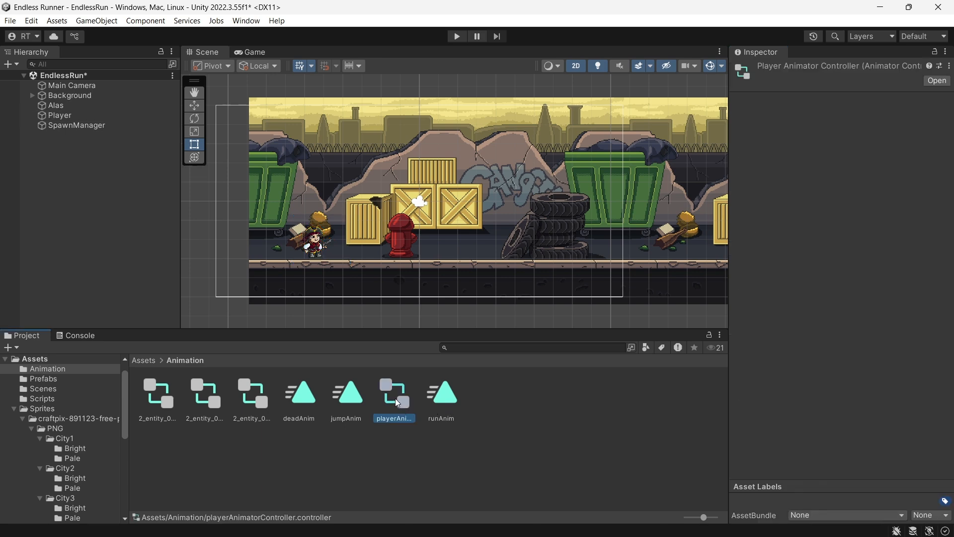
drag(394, 398, 60, 116)
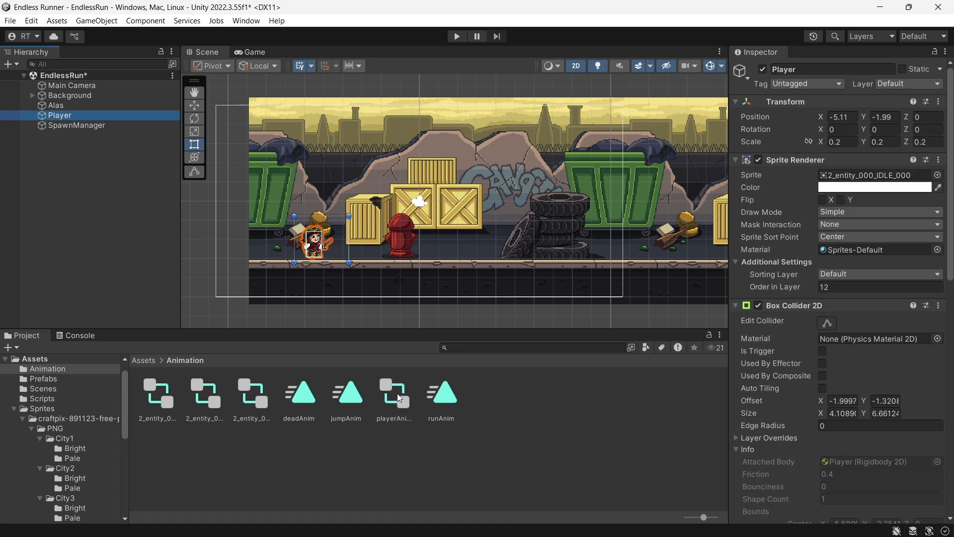
scroll(885, 407, down, 10)
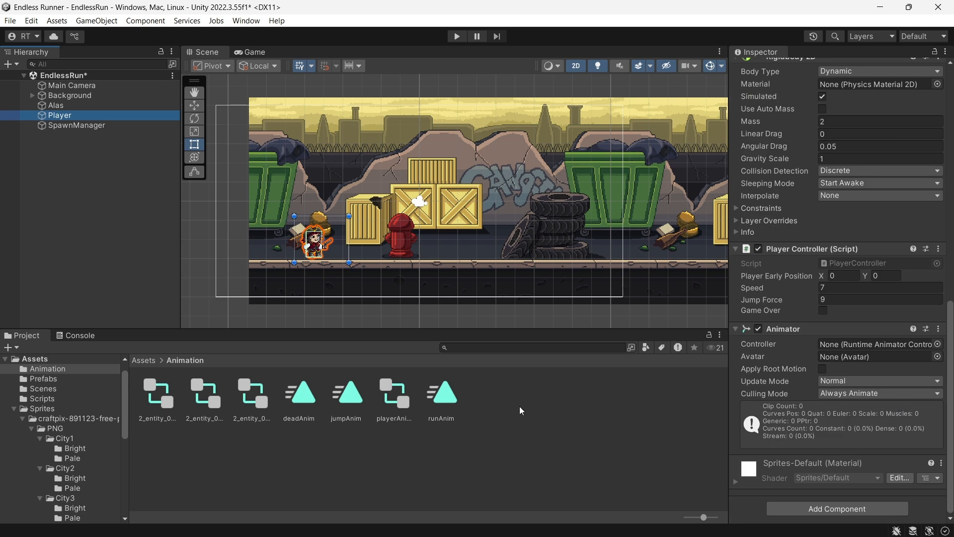
drag(395, 395, 875, 344)
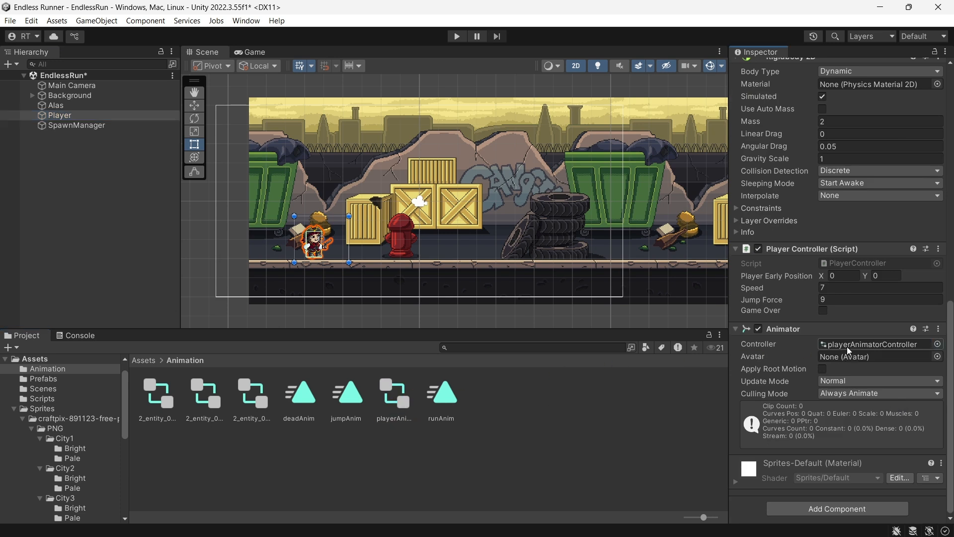
click(565, 404)
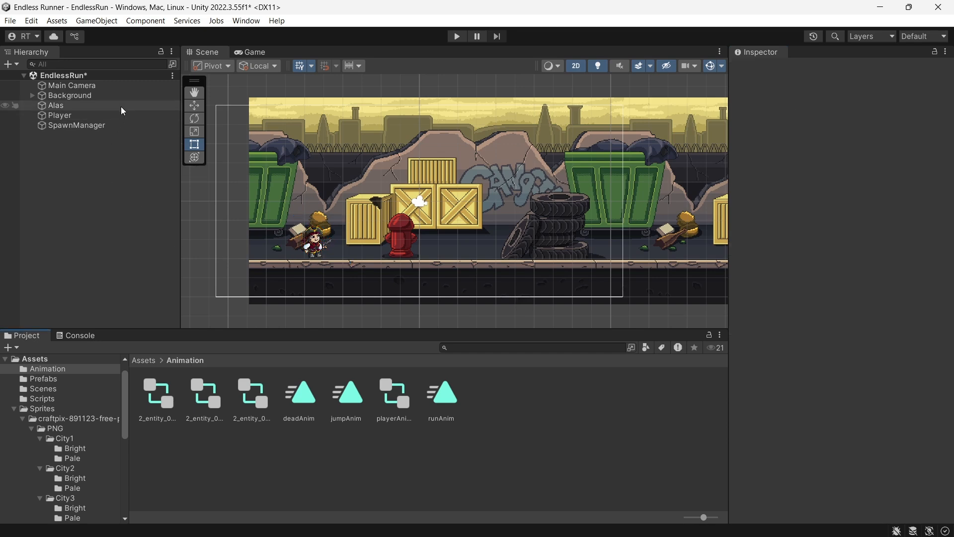
Open the Animator window and try to place the runAnim clip in its empty graph.
click(245, 20)
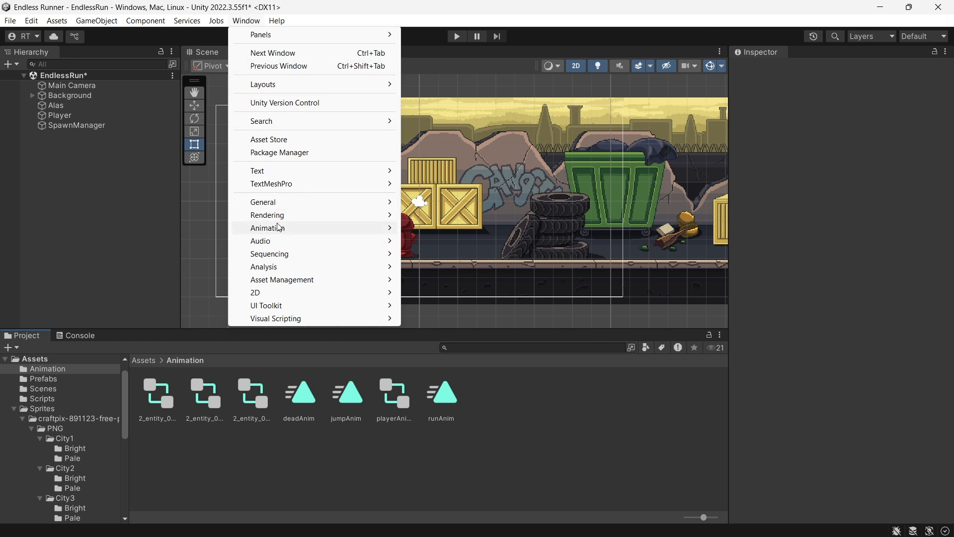
mouse_move(279, 227)
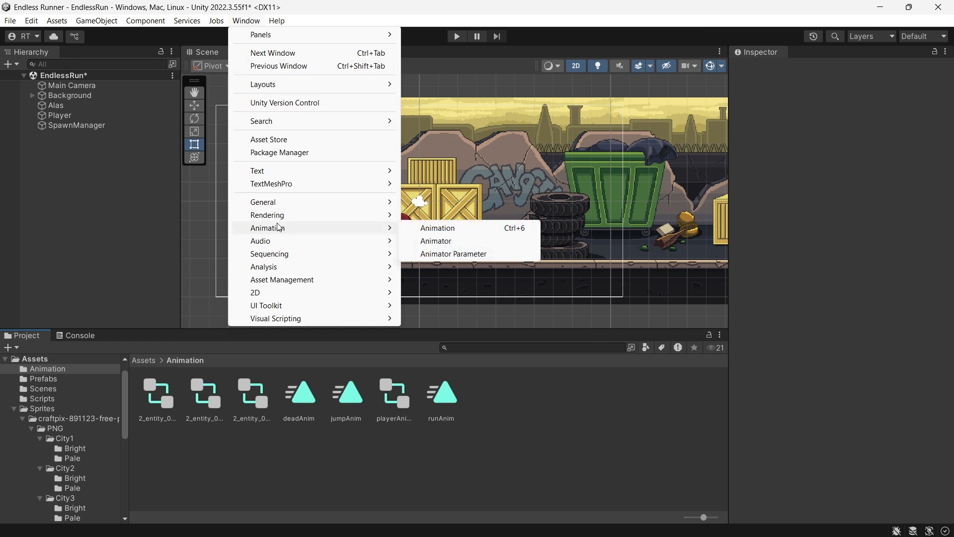
click(447, 240)
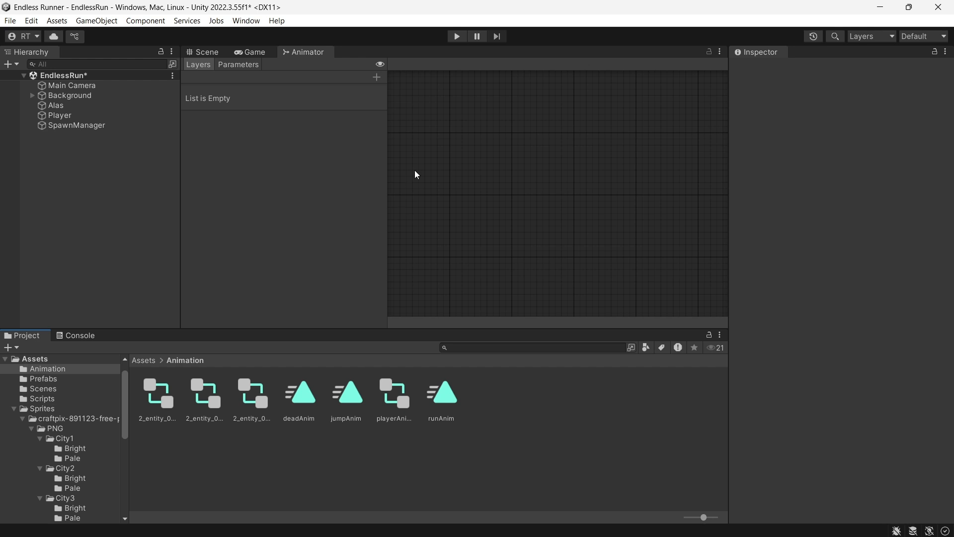
click(517, 156)
scroll(506, 163, down, 6)
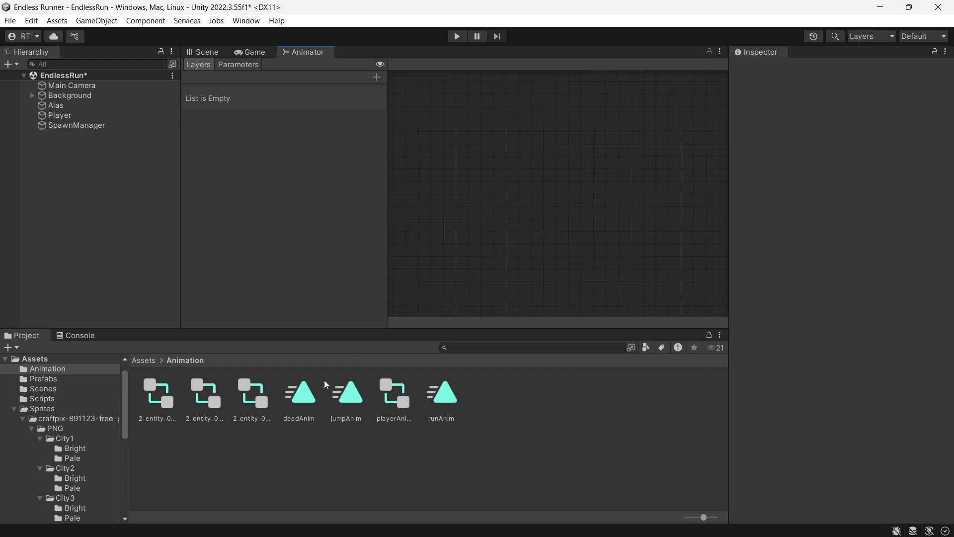
drag(440, 414, 418, 142)
Show the state graph of the 2_entity_000_RUN_000 controller and move its runAnim state level with Entry.
click(206, 401)
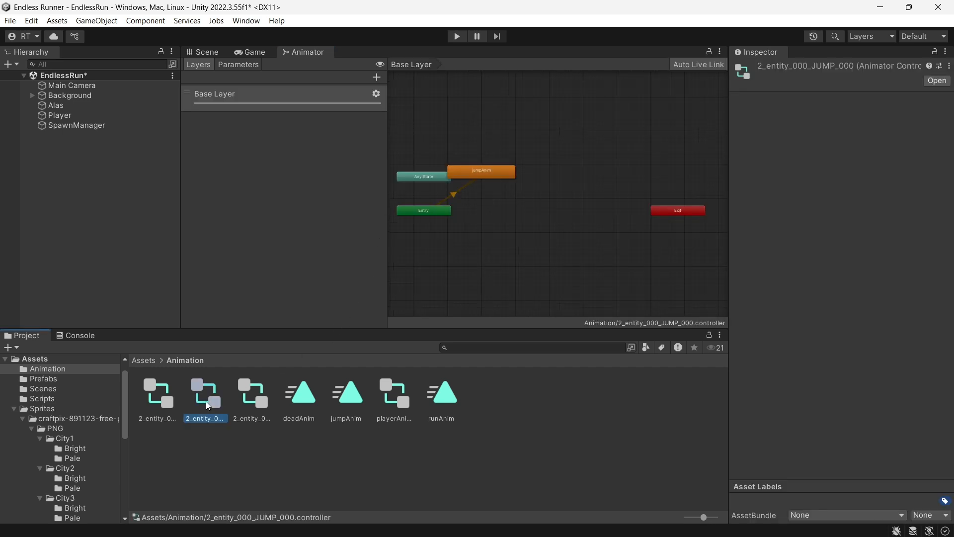
click(243, 401)
click(285, 400)
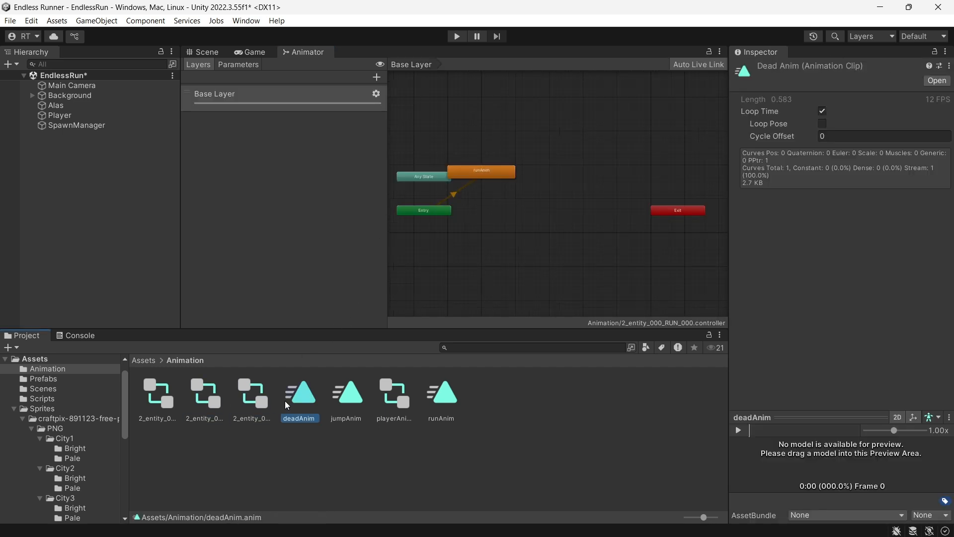
drag(497, 176, 506, 218)
Add the jumpAnim clip as a state above runAnim and the deadAnim clip as a state below it.
drag(348, 403, 450, 248)
drag(516, 178, 493, 178)
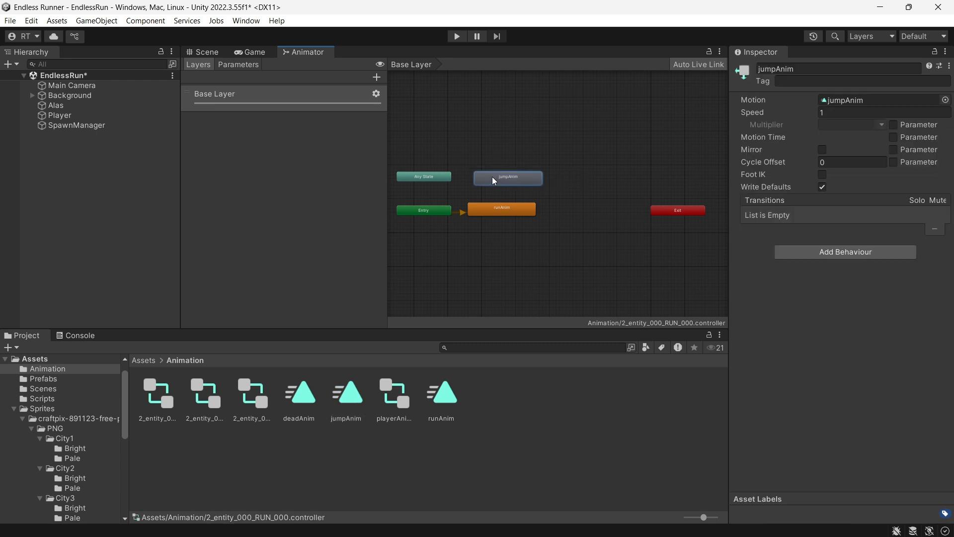
click(308, 395)
drag(304, 402, 524, 240)
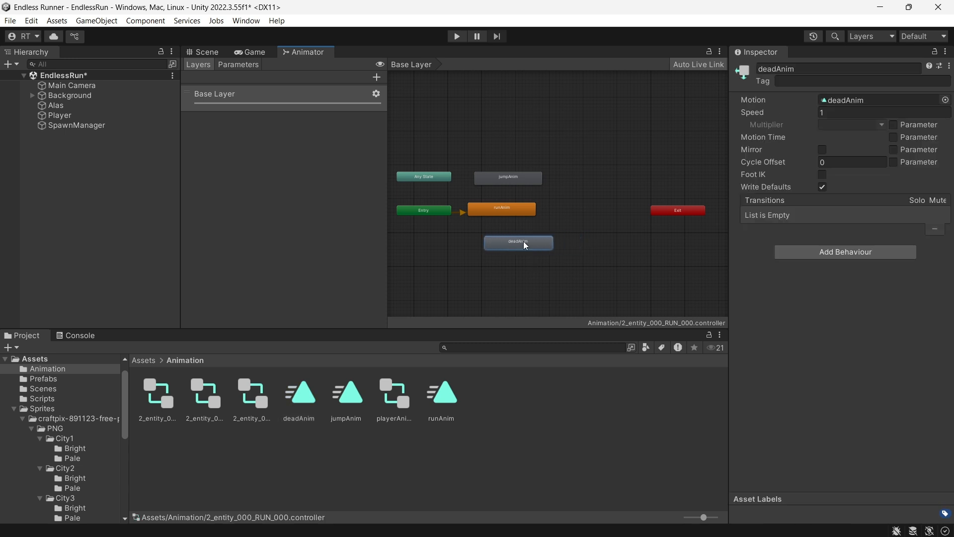
Move the jumpAnim and deadAnim states further right of runAnim to leave room for transitions.
click(479, 250)
click(493, 208)
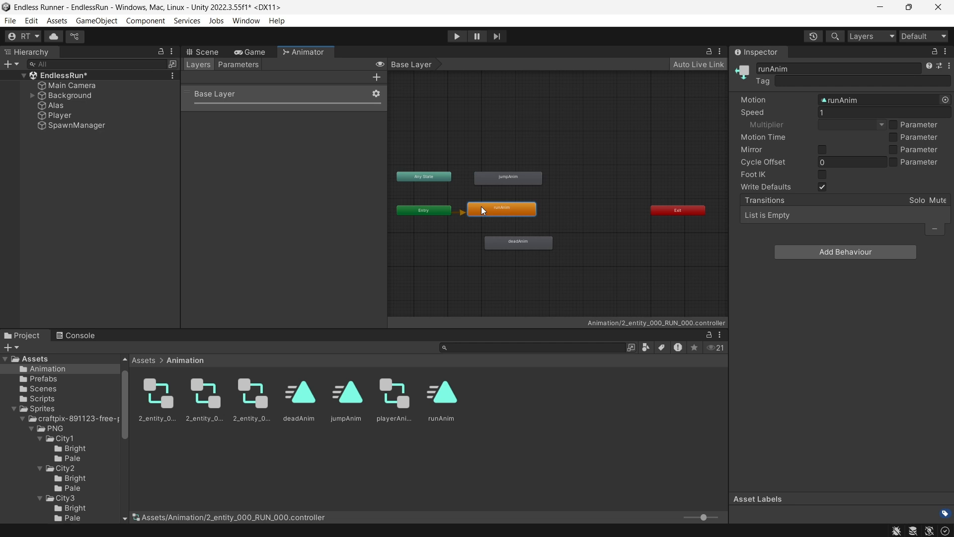
scroll(533, 216, up, 3)
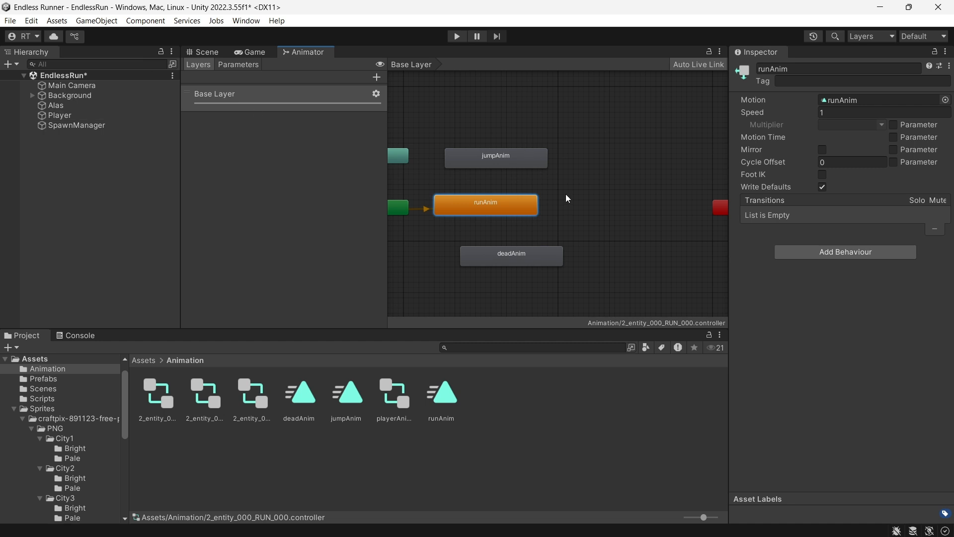
scroll(562, 209, down, 2)
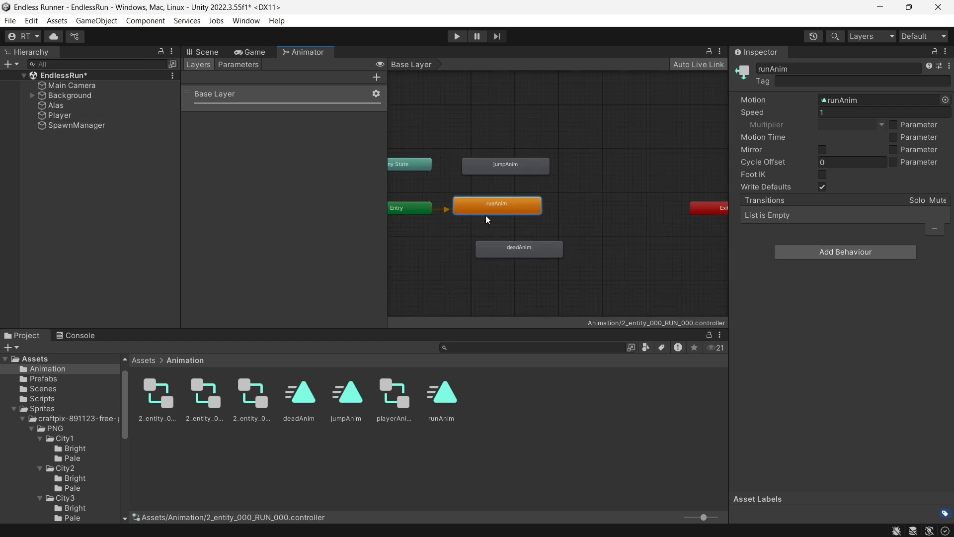
drag(527, 168, 588, 167)
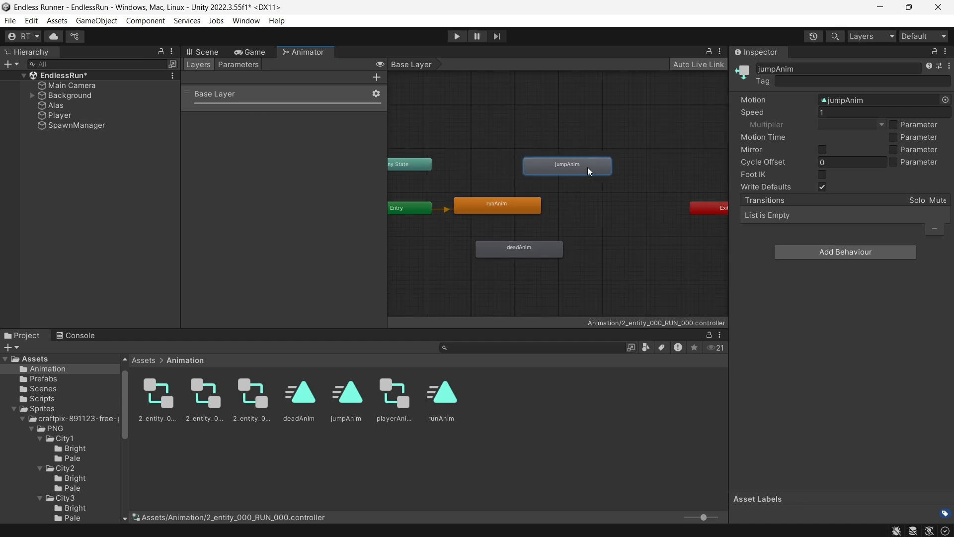
drag(542, 254, 598, 252)
Make transitions in both directions between the runAnim and jumpAnim states.
click(503, 204)
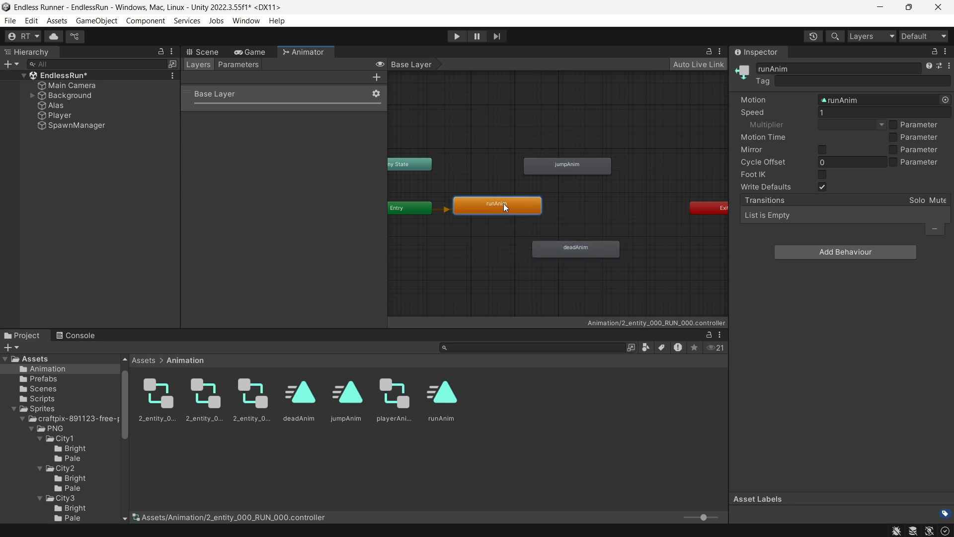
right_click(504, 204)
click(551, 211)
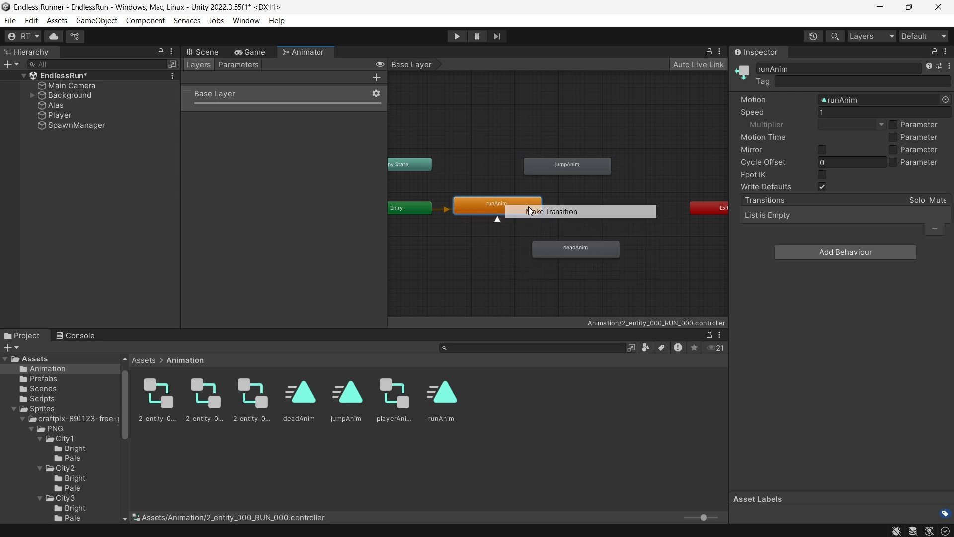
click(557, 170)
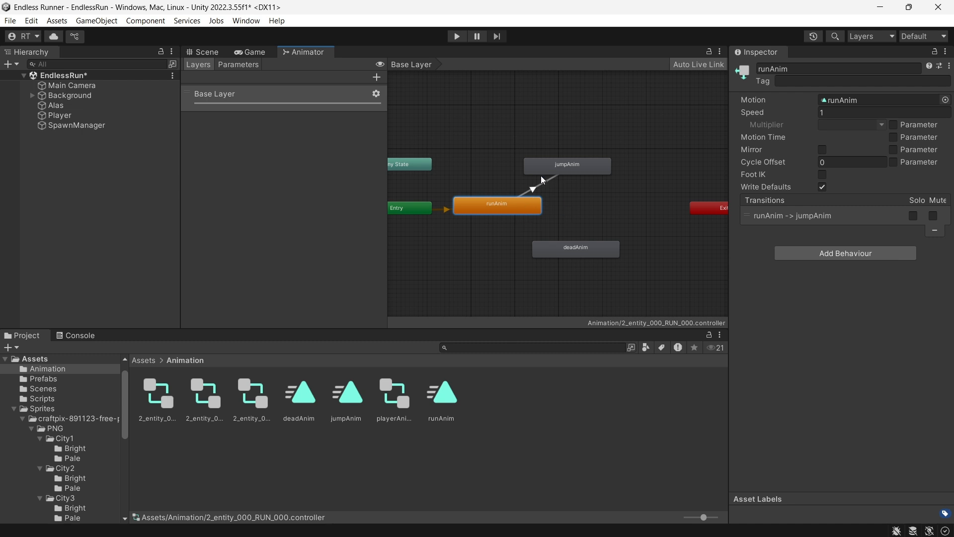
click(538, 164)
right_click(539, 164)
click(554, 171)
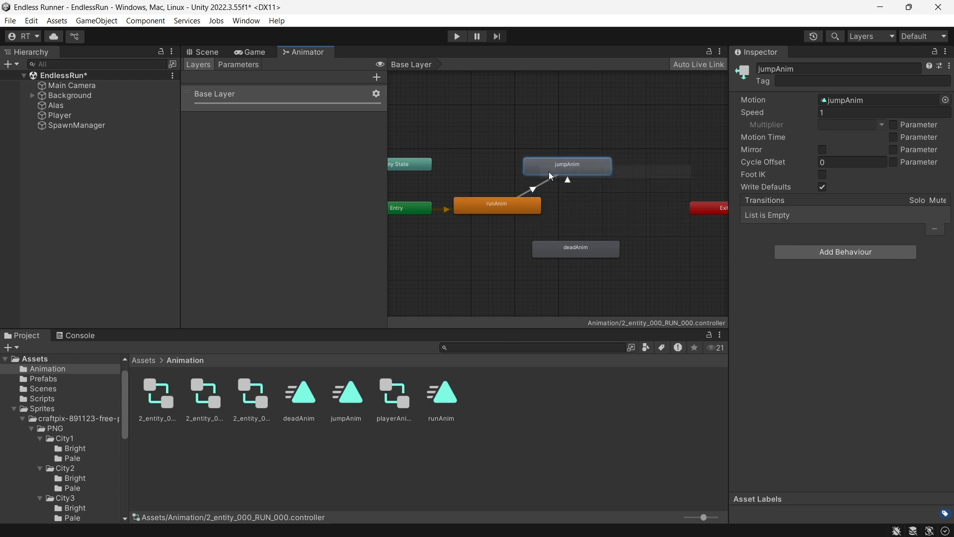
click(488, 199)
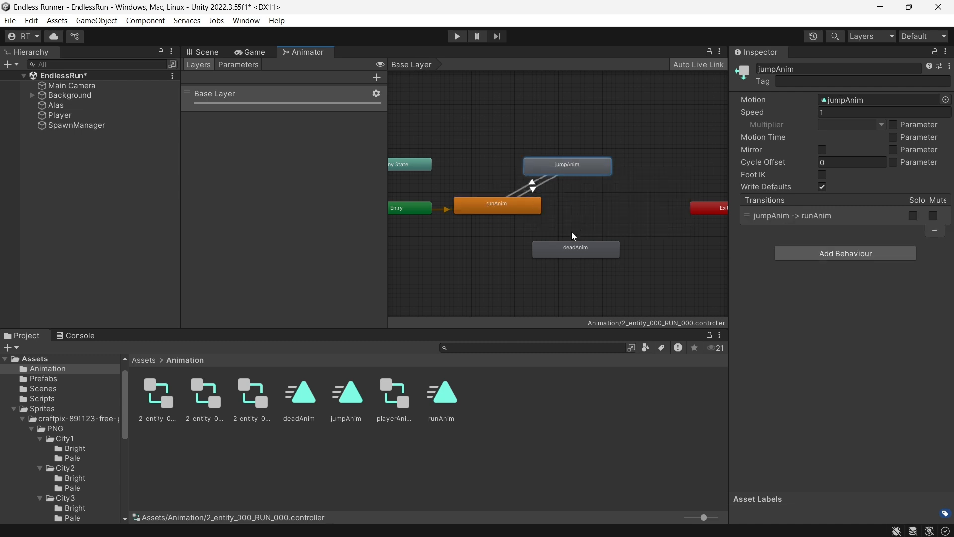
Make transitions in both directions between the runAnim and deadAnim states.
click(507, 214)
right_click(503, 211)
click(519, 216)
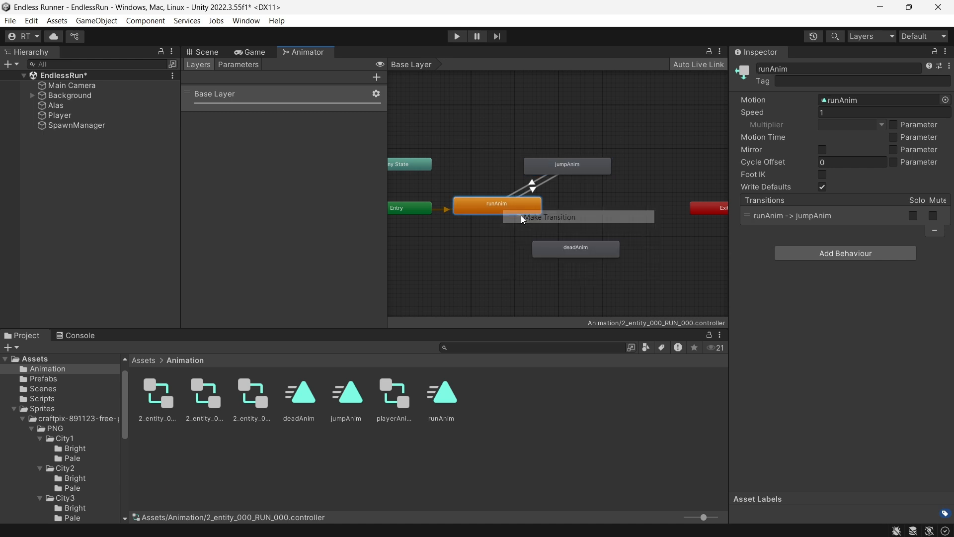
click(568, 245)
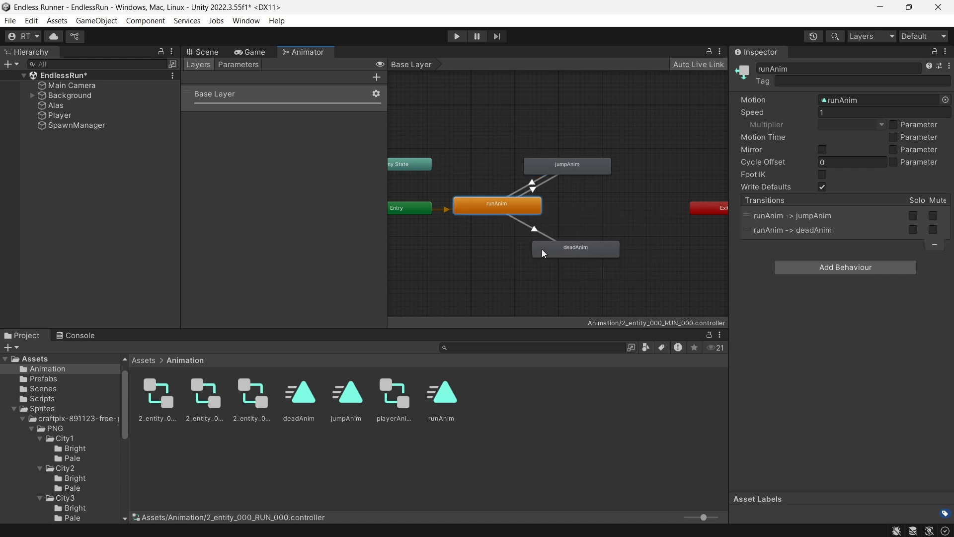
click(542, 249)
right_click(542, 248)
click(553, 254)
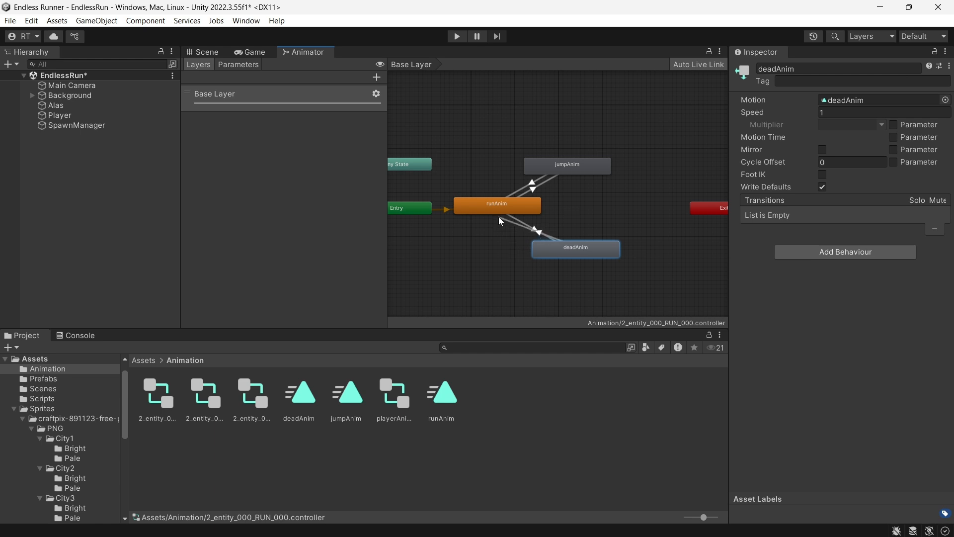
click(512, 208)
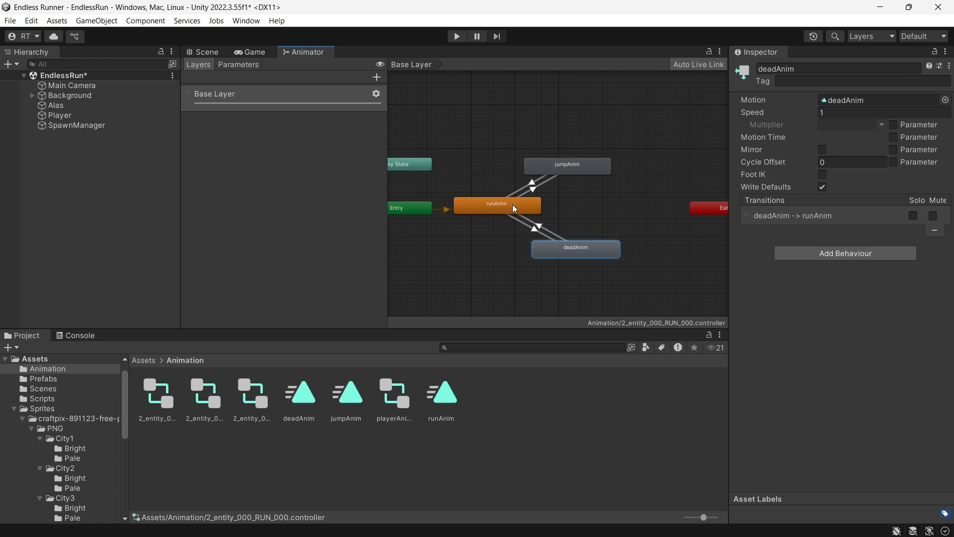
Try making a transition from the deadAnim state back to itself and undo it.
right_click(576, 248)
click(602, 256)
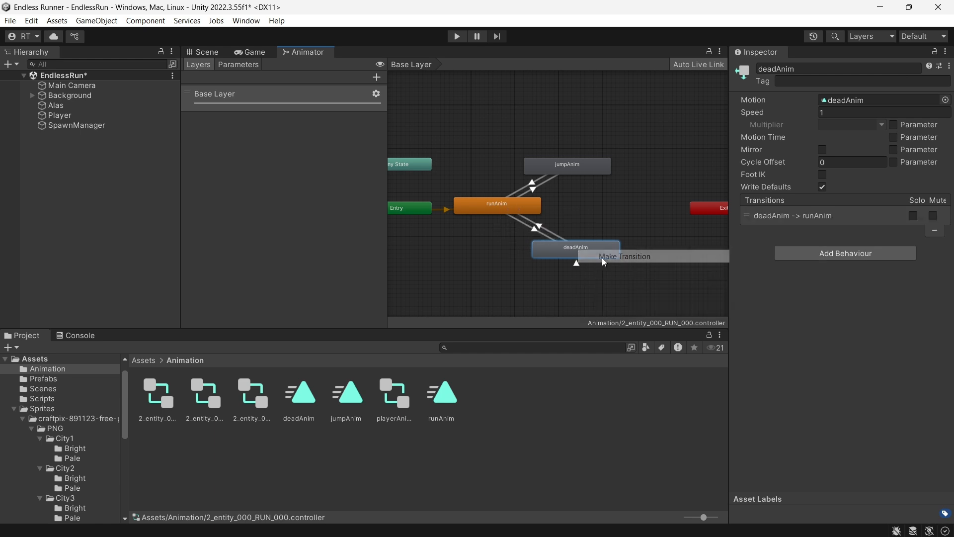
click(581, 247)
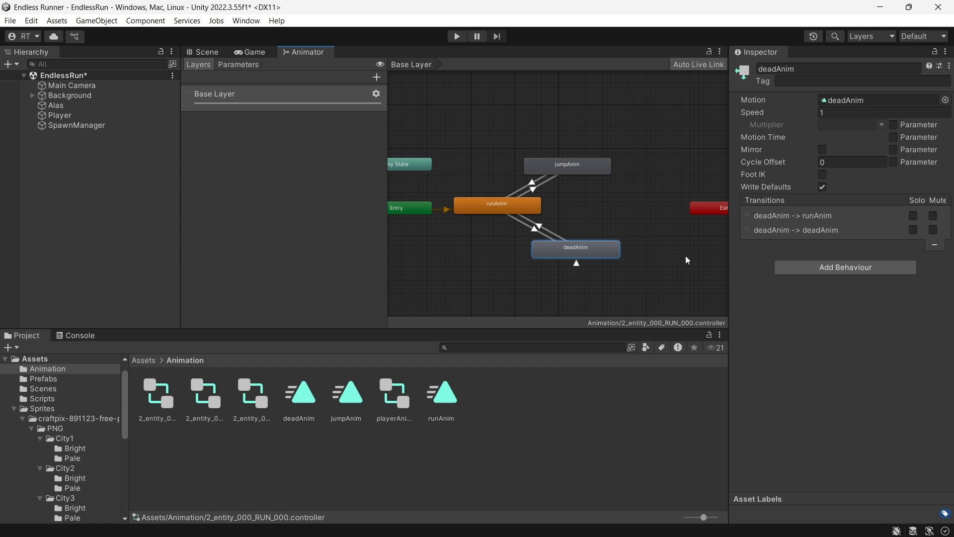
click(649, 297)
key(ctrl+z)
key(ctrl+z)
Make a transition from the jumpAnim state to the deadAnim state.
right_click(576, 164)
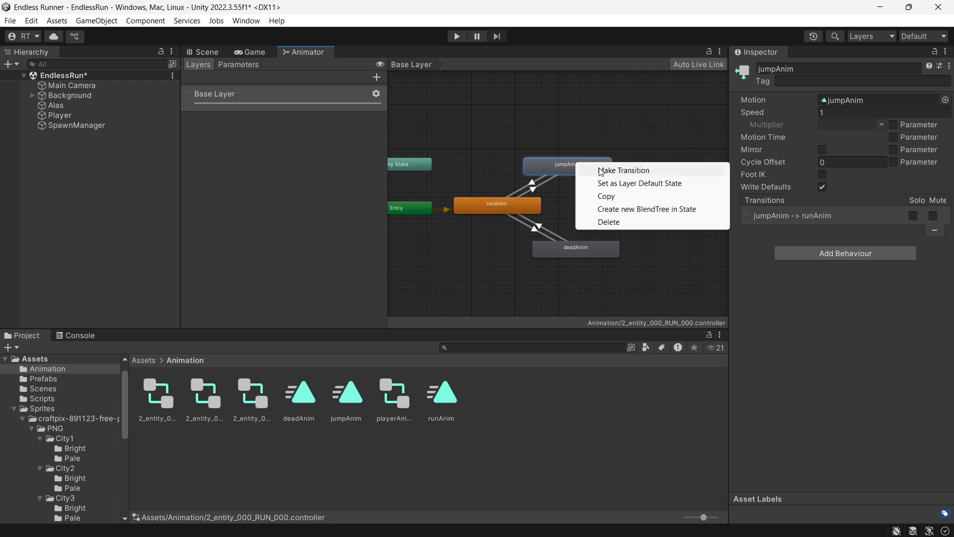
click(599, 171)
click(573, 248)
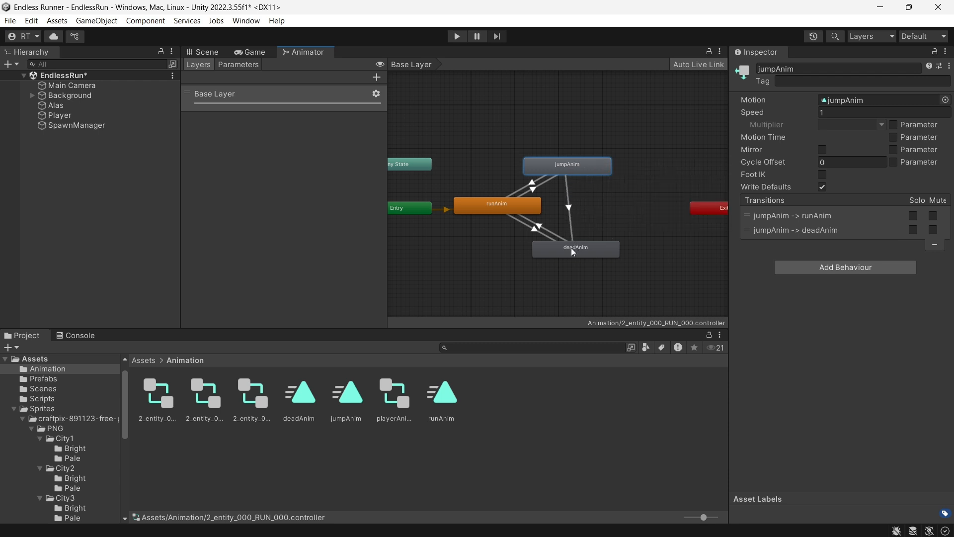
click(573, 286)
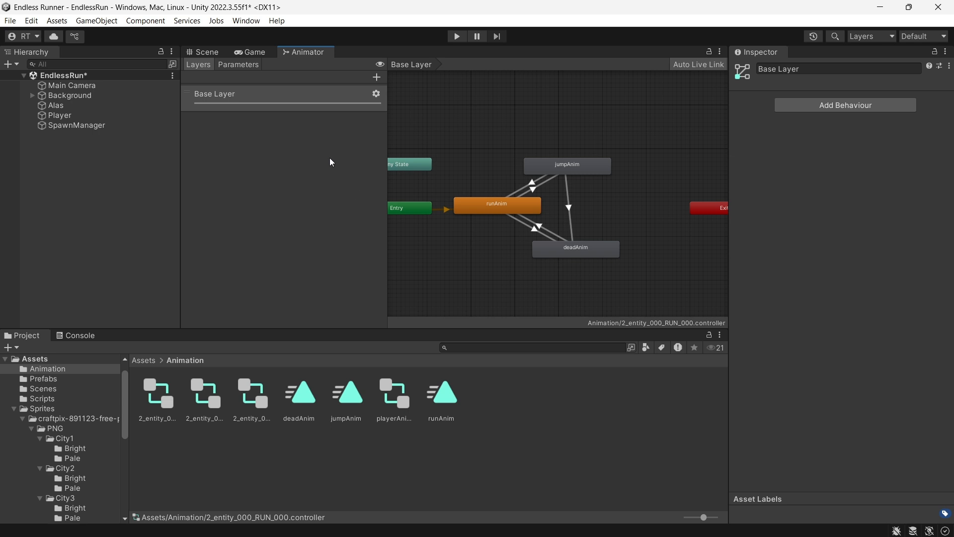
Add two Bool parameters named isRun and isJump to the animator controller.
click(239, 65)
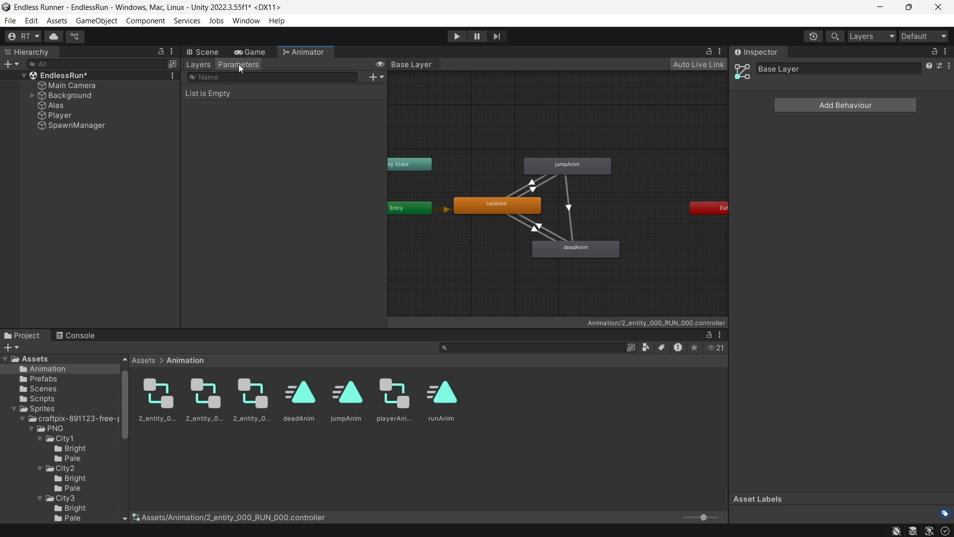
click(373, 77)
click(396, 117)
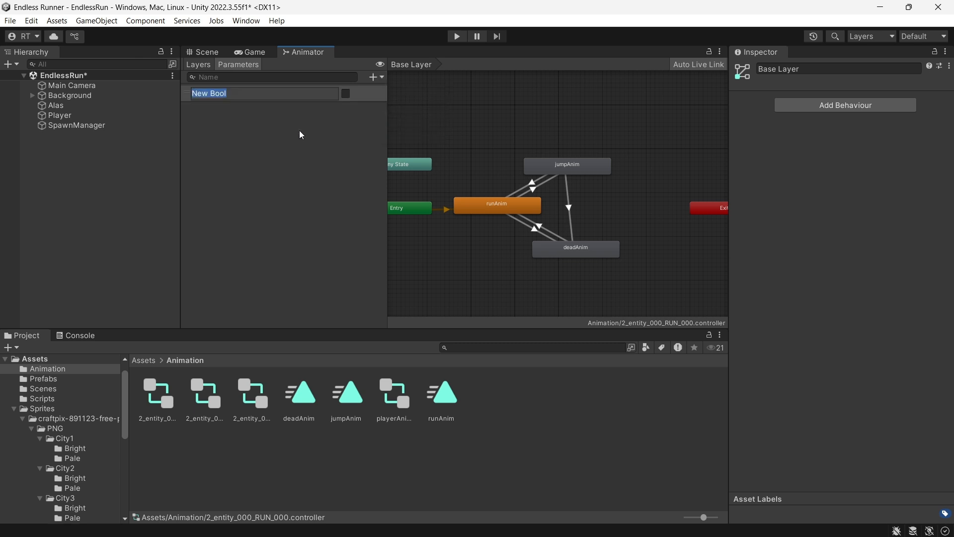
text(isRun)
key(Return)
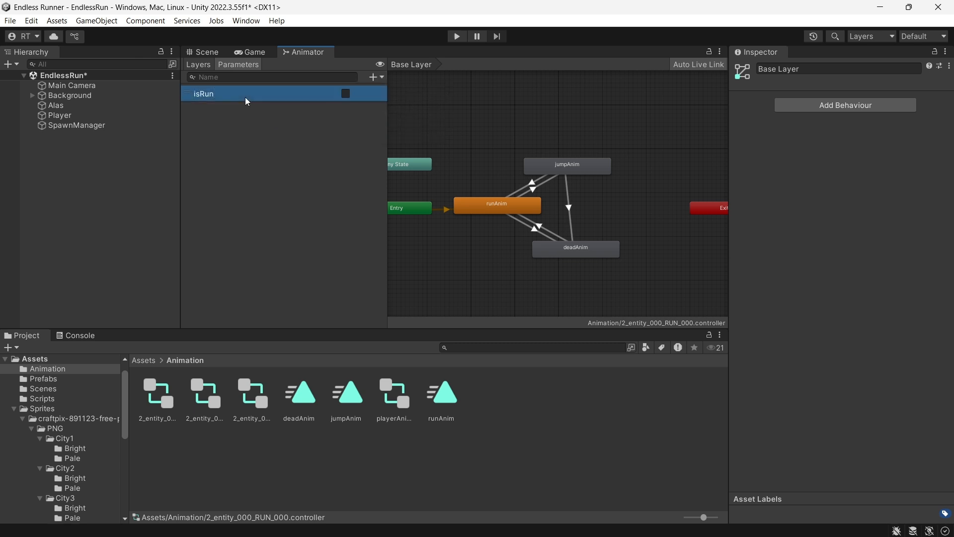
click(374, 77)
click(397, 117)
text(isJump)
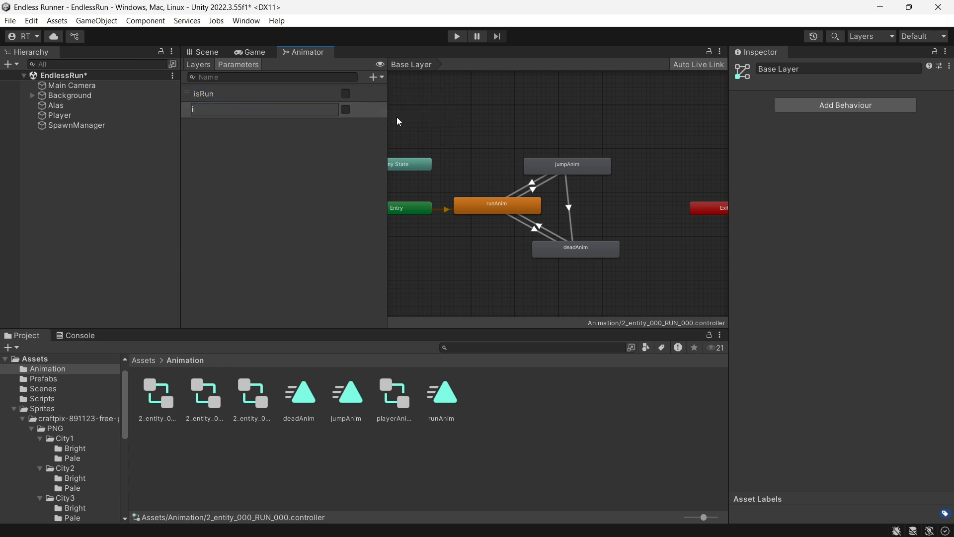
key(Return)
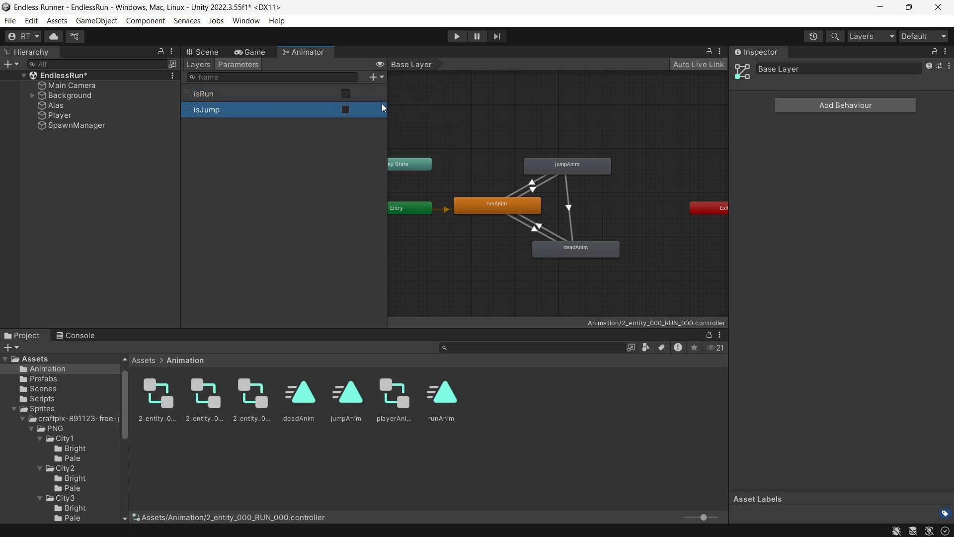
Add a Trigger parameter named isDead to the animator controller.
click(373, 77)
click(398, 130)
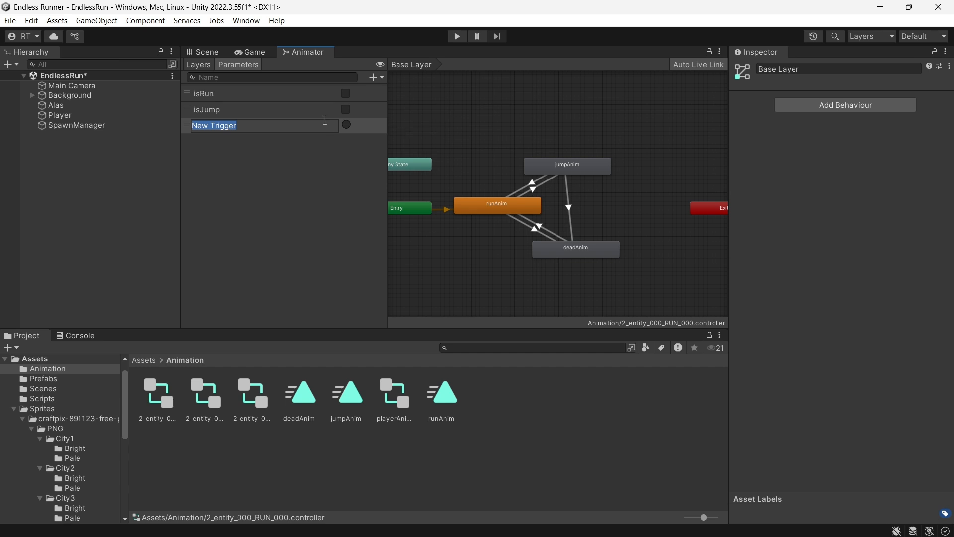
text(isDead)
key(Return)
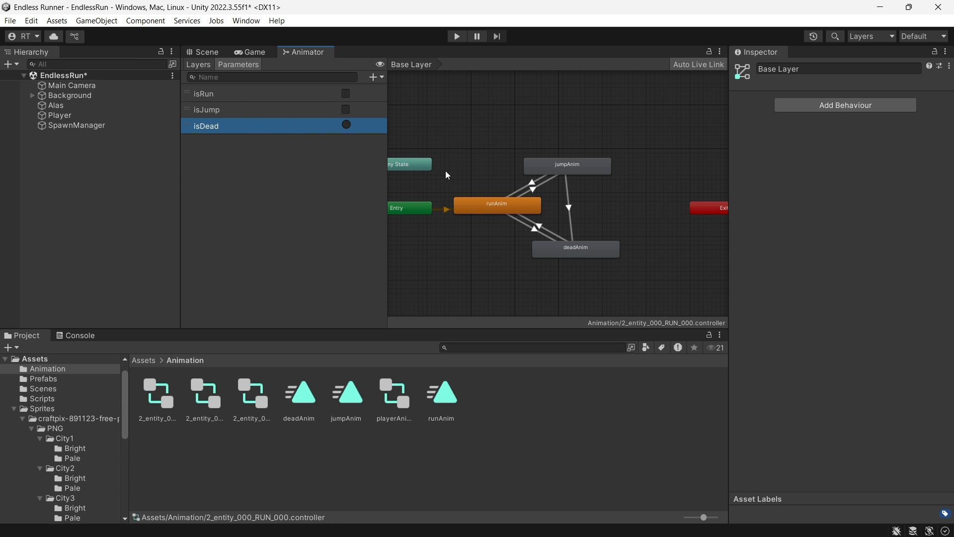
Turn off Has Exit Time on the runAnim to jumpAnim transition and set its transition duration to 0.
click(519, 185)
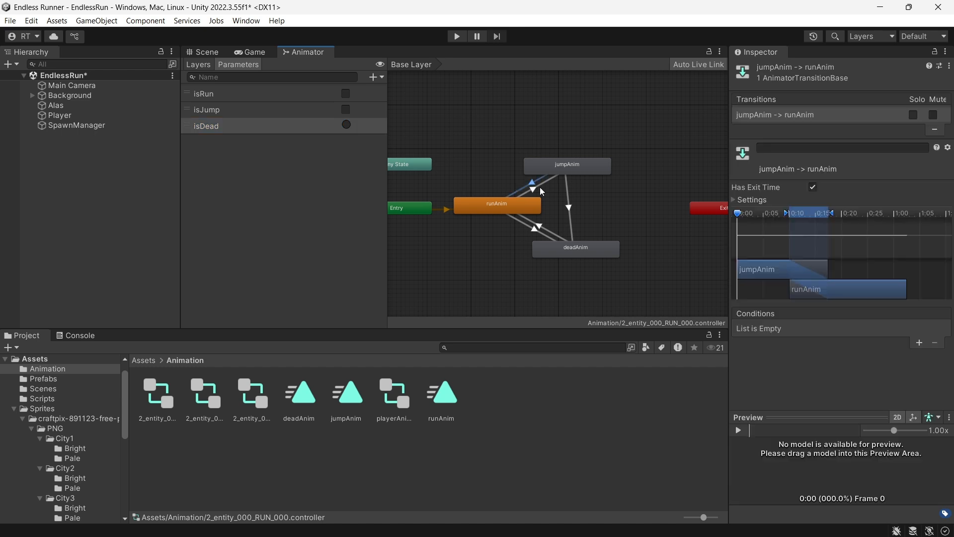
click(531, 189)
click(526, 186)
click(535, 192)
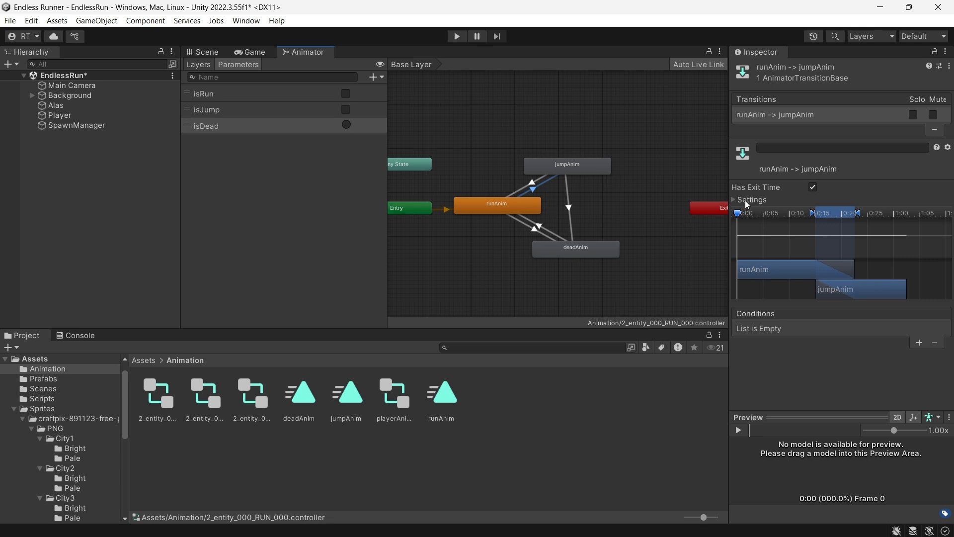
click(814, 188)
click(751, 202)
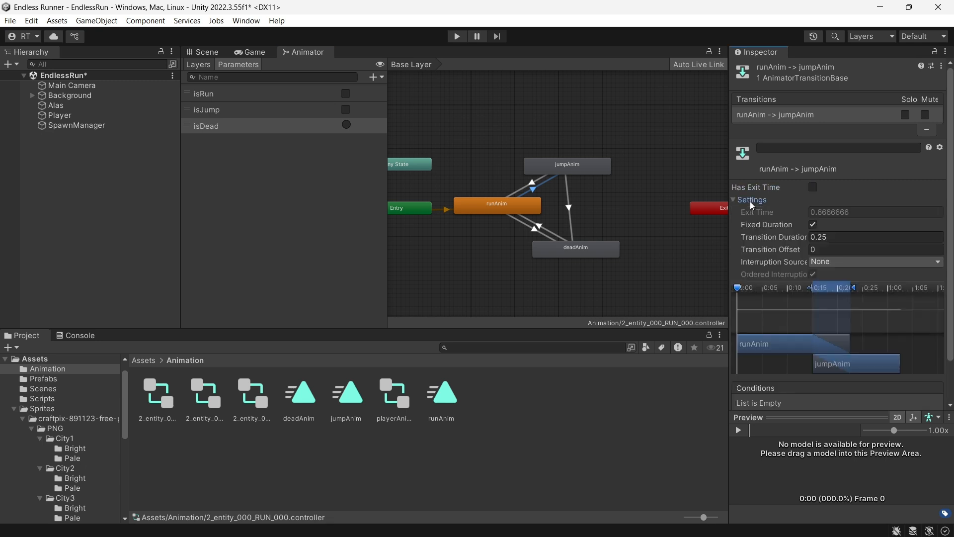
click(833, 238)
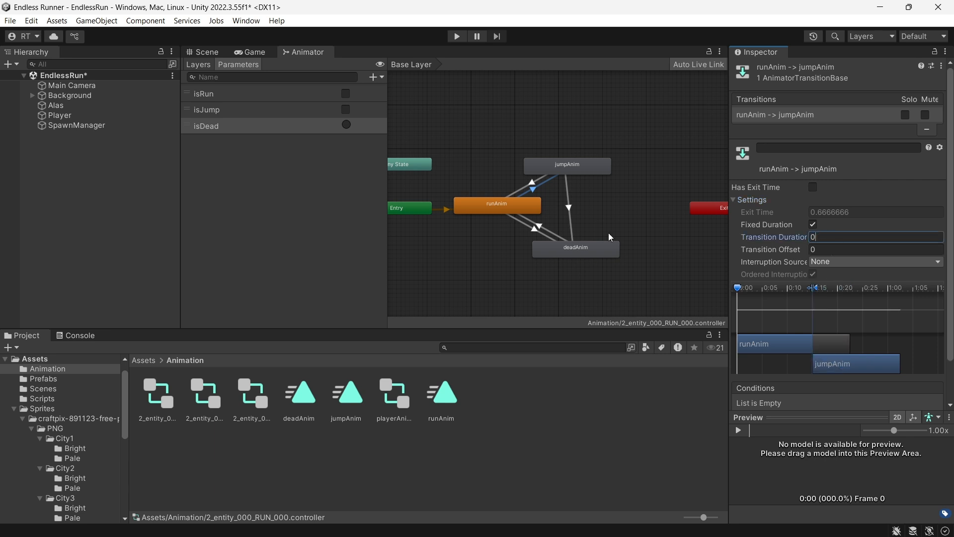
click(595, 205)
Turn off Has Exit Time on the jumpAnim to runAnim transition and set its transition duration to 0.
click(532, 185)
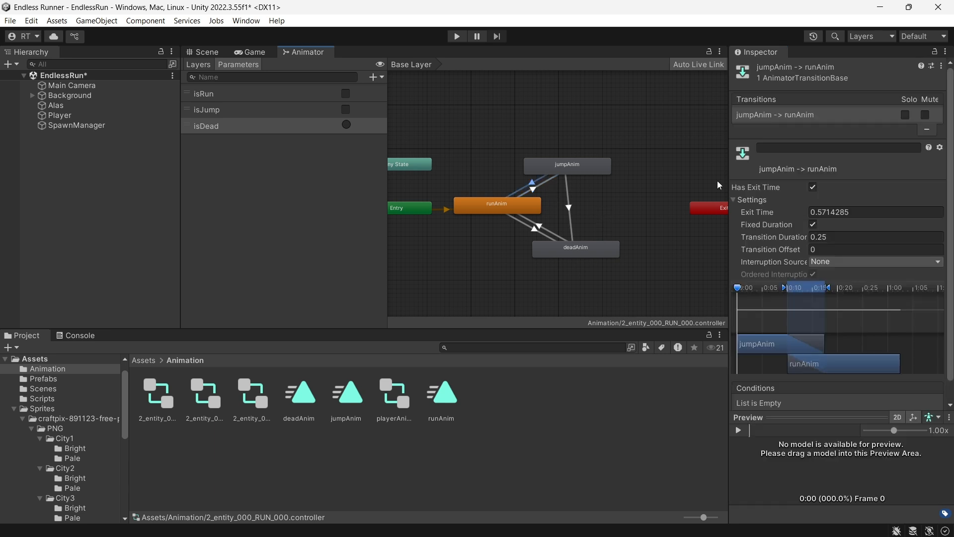
click(813, 187)
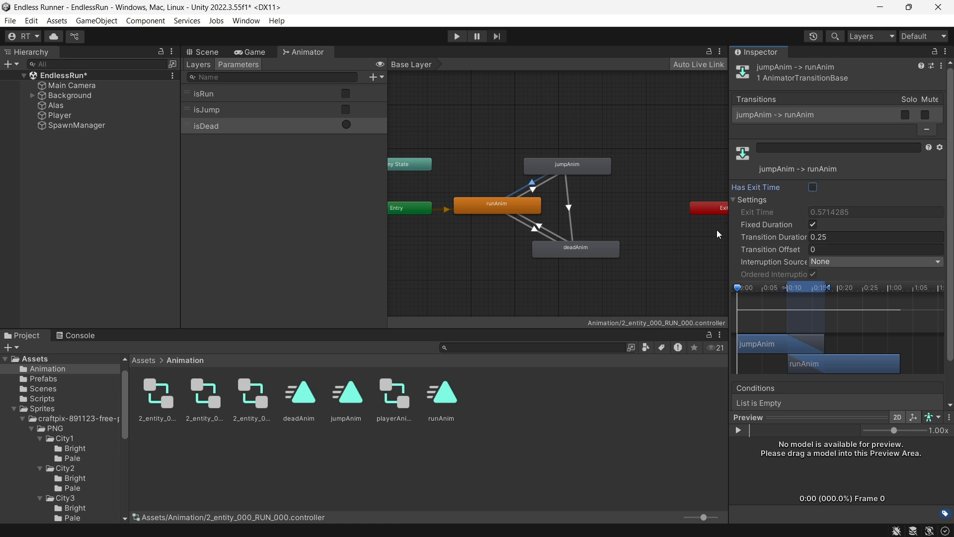
click(827, 238)
text(0)
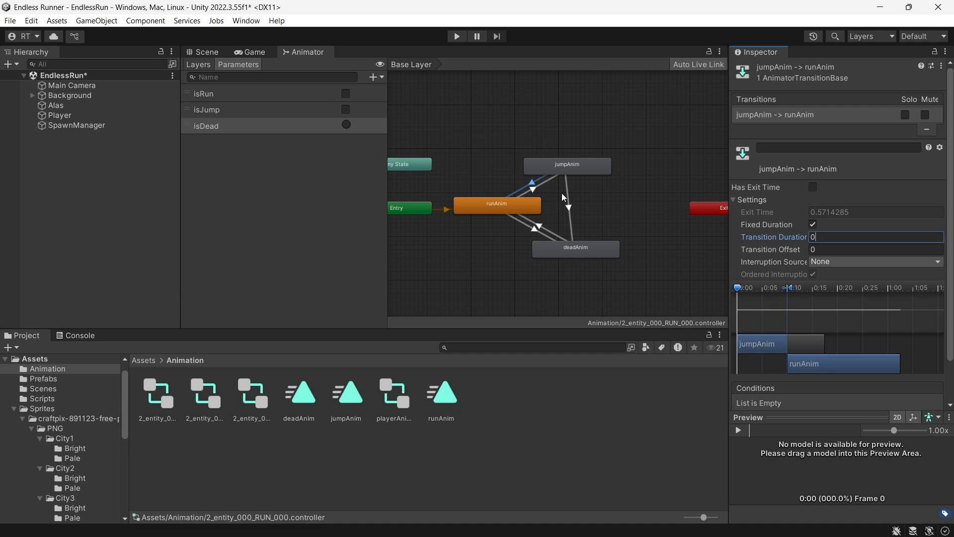
click(597, 200)
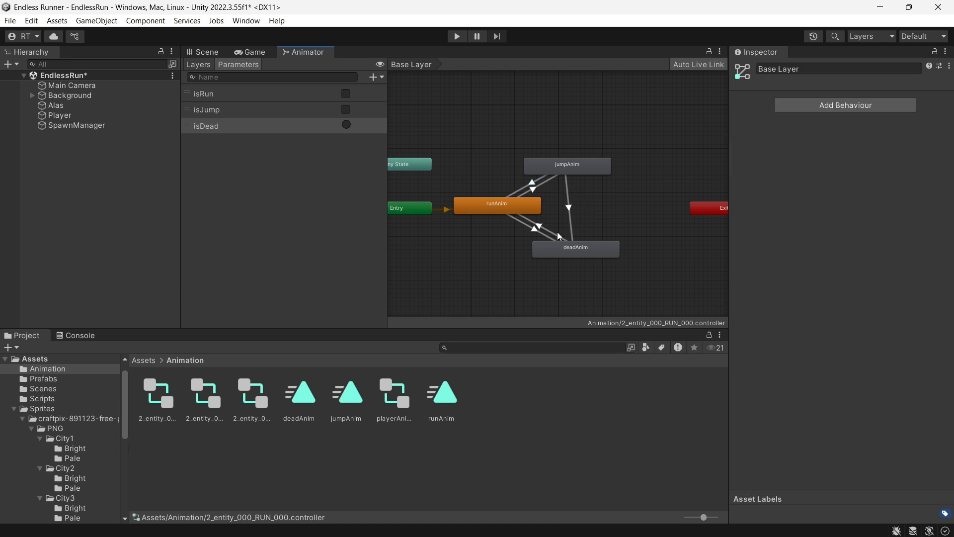
Turn off Has Exit Time on the runAnim to deadAnim transition and open its transition duration for editing.
click(543, 228)
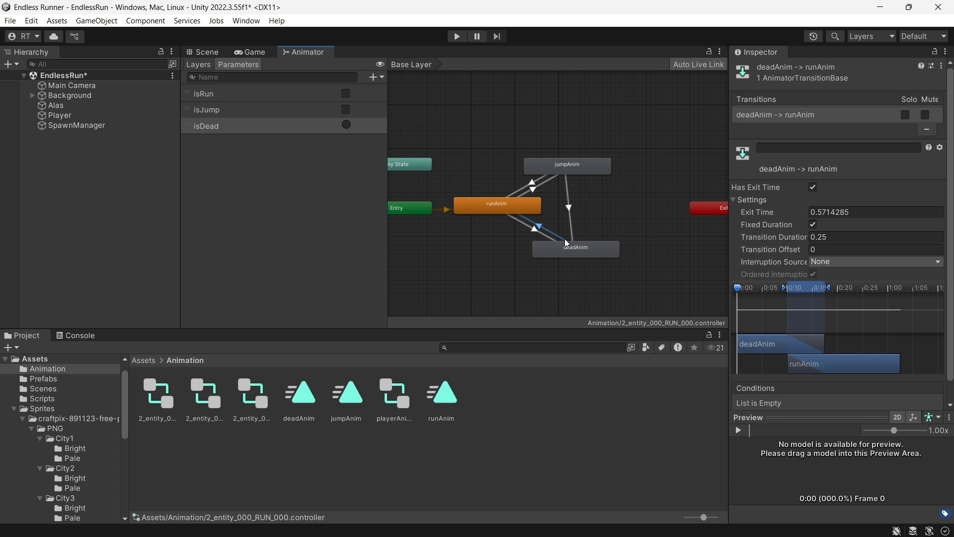
click(532, 228)
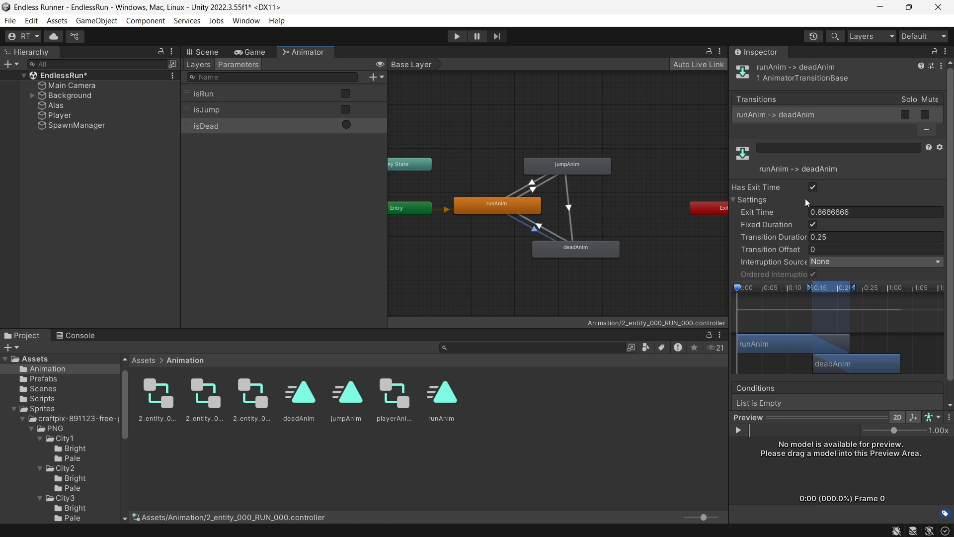
click(814, 187)
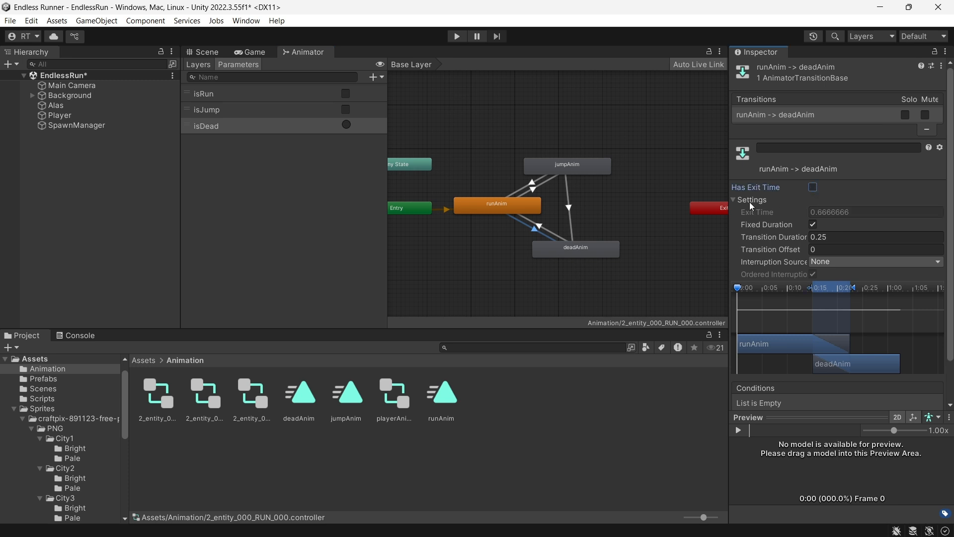
click(826, 237)
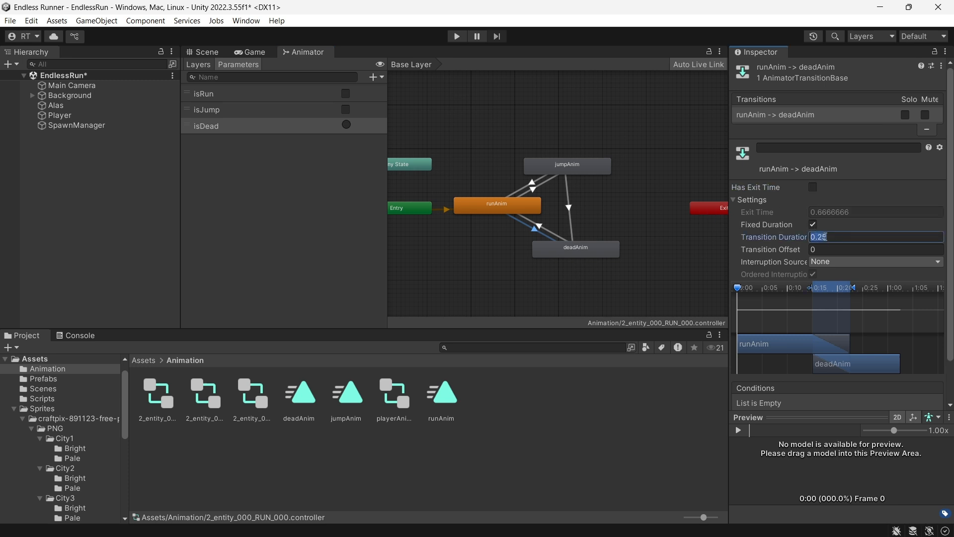
click(598, 225)
Turn off Has Exit Time on the jumpAnim to deadAnim transition and set its transition duration to 0.
click(552, 231)
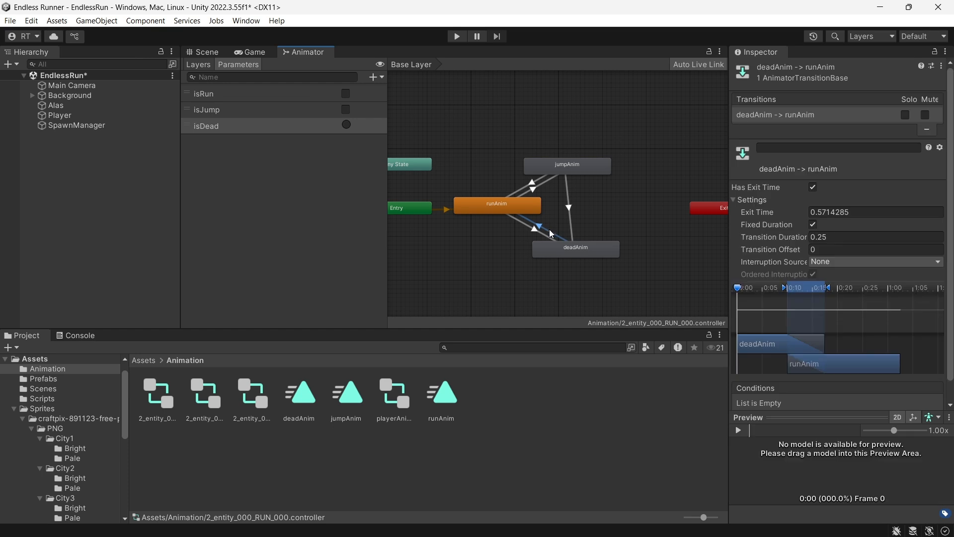
click(565, 221)
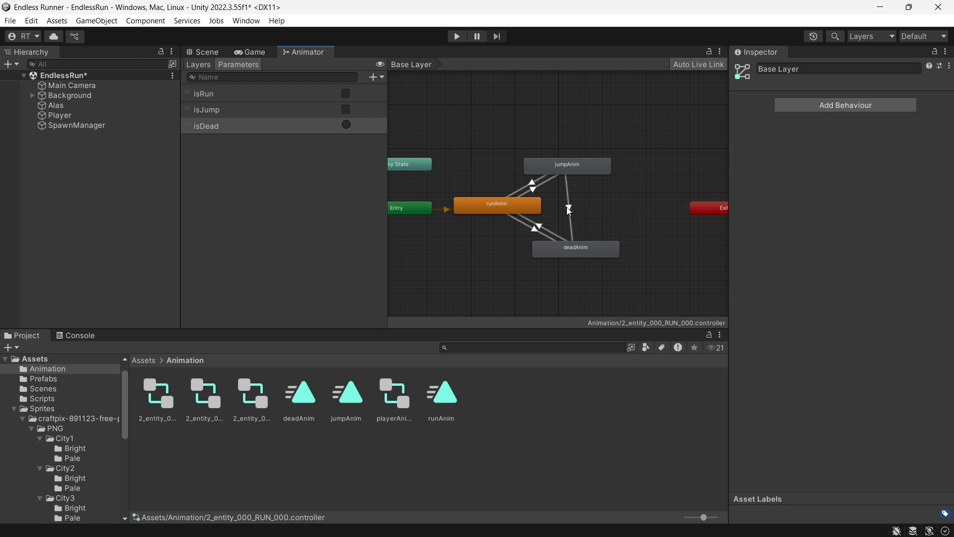
click(569, 208)
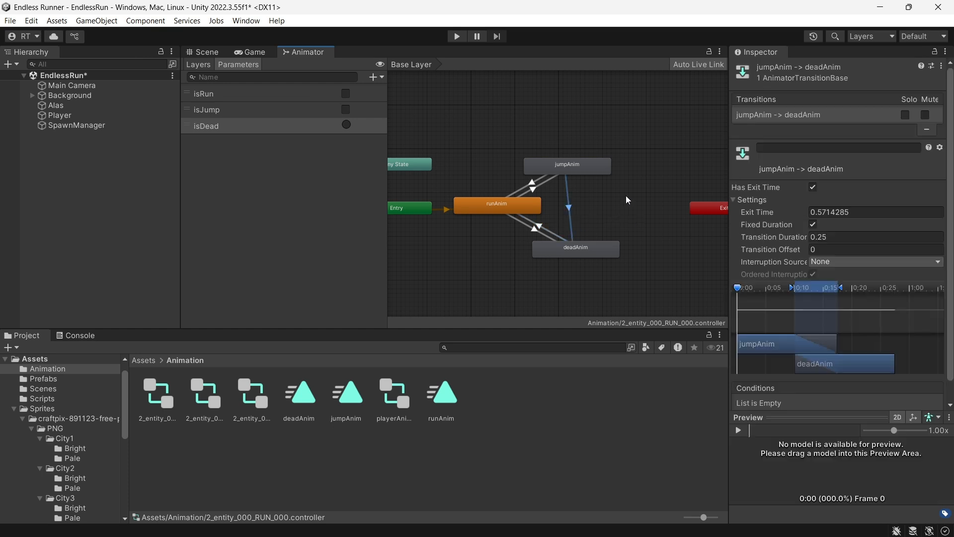
click(813, 188)
click(835, 237)
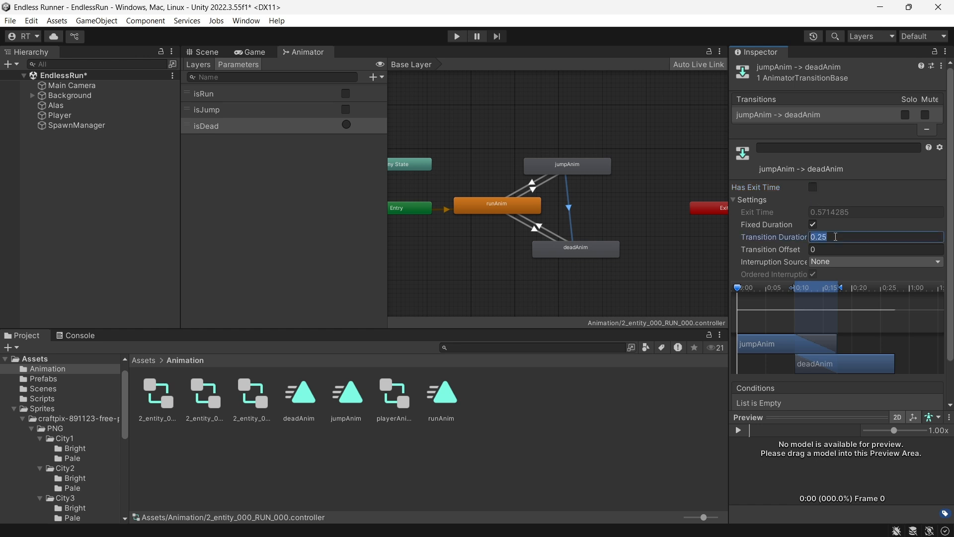
text(0)
click(651, 222)
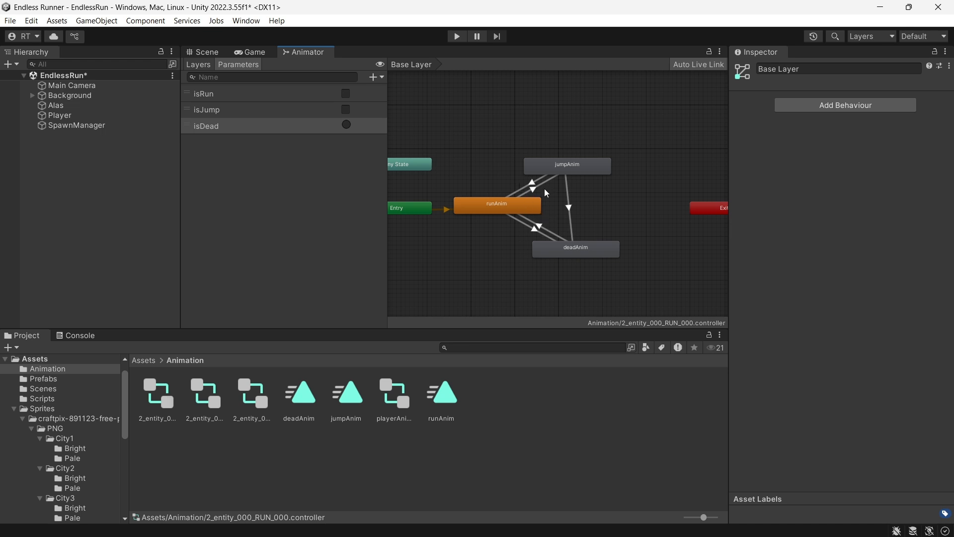
Add two conditions to the runAnim to jumpAnim transition: isRun true and isJump true.
click(530, 194)
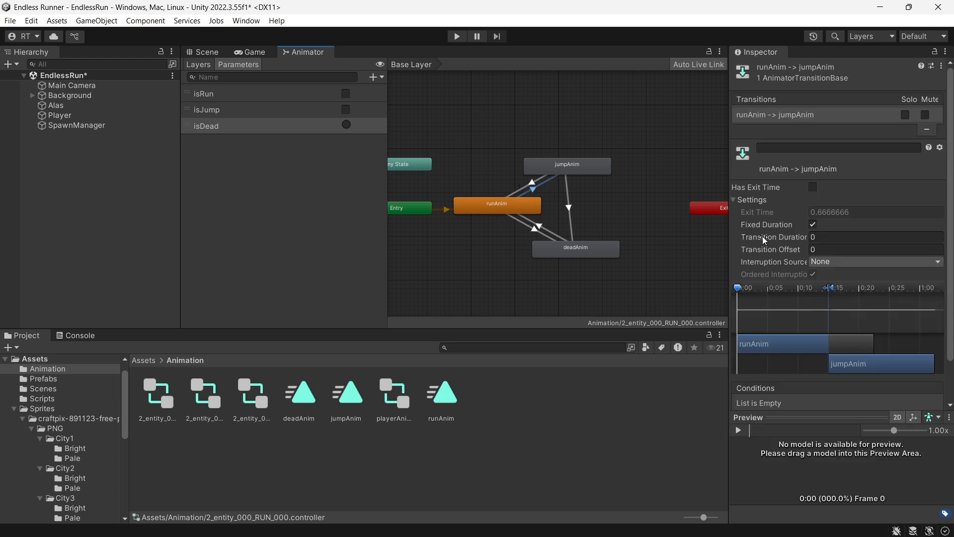
scroll(839, 290, down, 1)
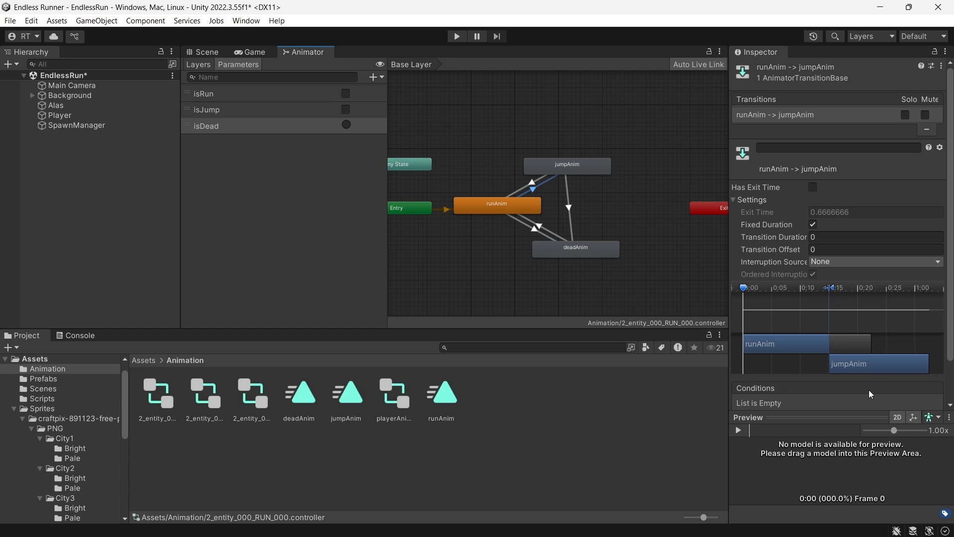
scroll(890, 383, down, 2)
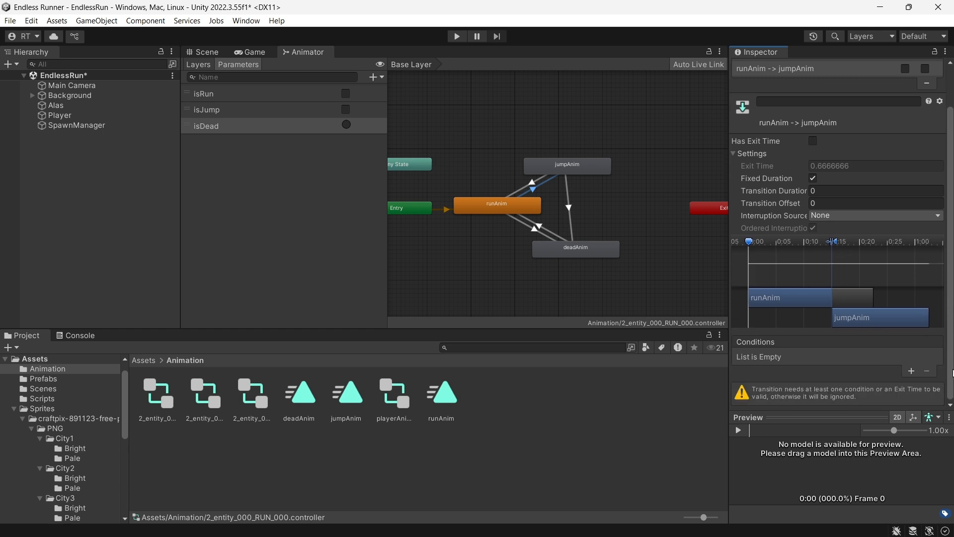
click(910, 372)
click(809, 384)
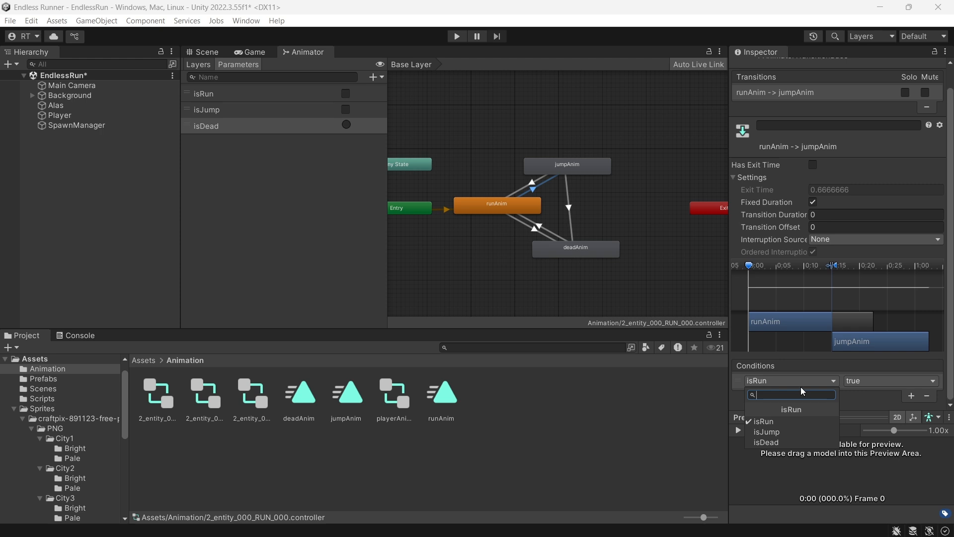
click(892, 396)
click(909, 397)
click(827, 399)
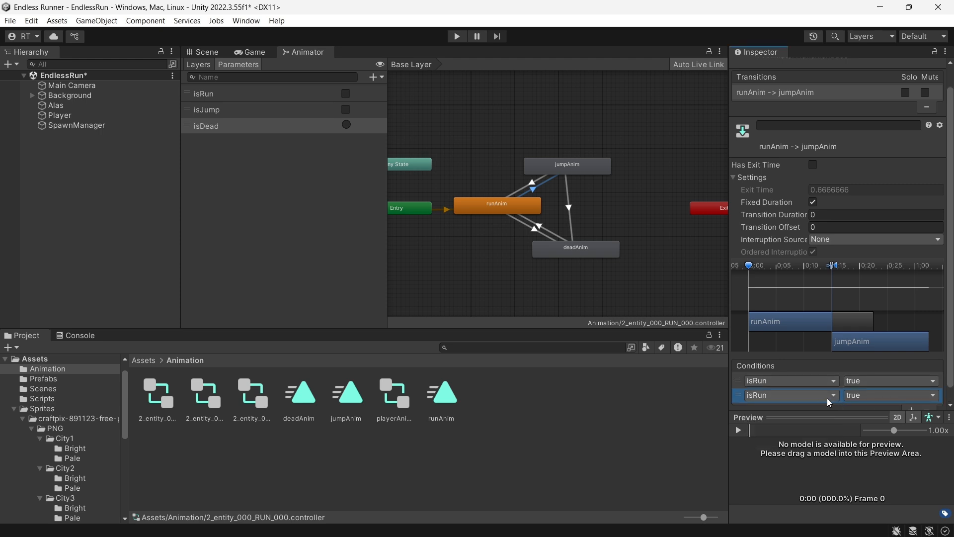
click(796, 442)
scroll(819, 355, down, 1)
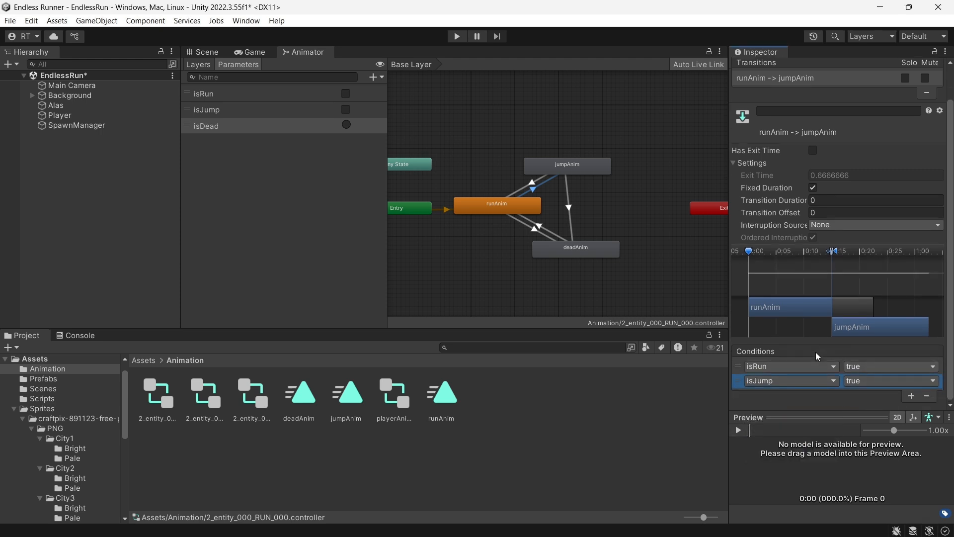
click(910, 396)
click(806, 395)
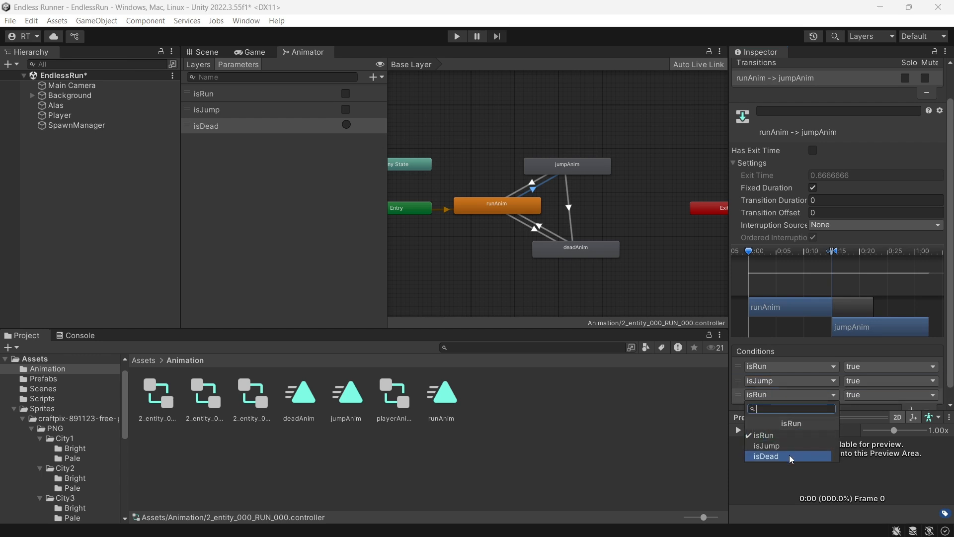
scroll(907, 389, down, 1)
click(927, 396)
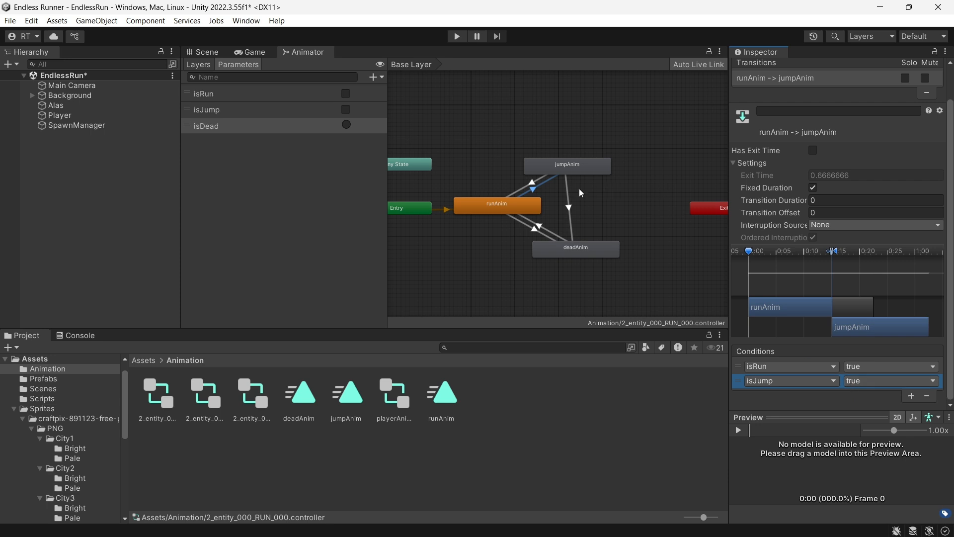
Add two conditions to the jumpAnim to runAnim transition: isRun true and isJump false.
click(535, 181)
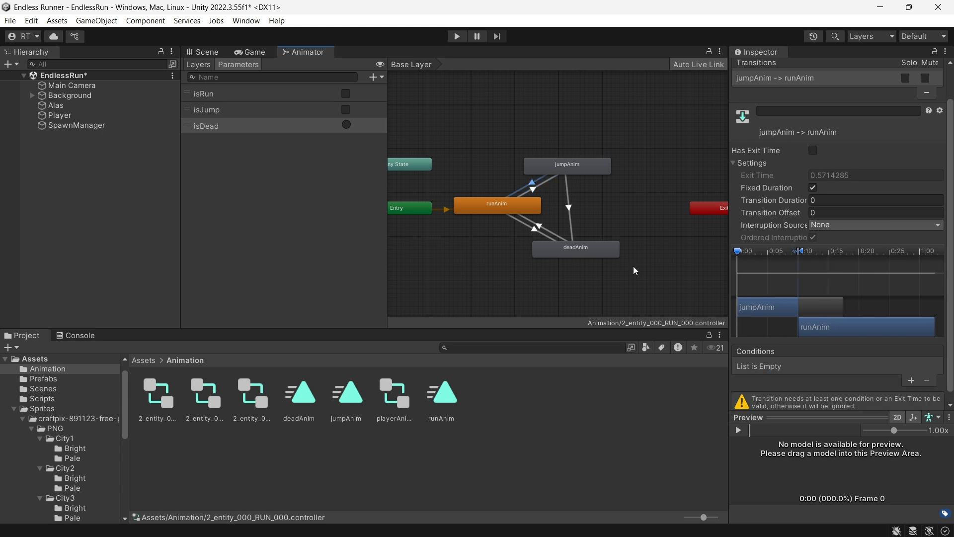
click(913, 378)
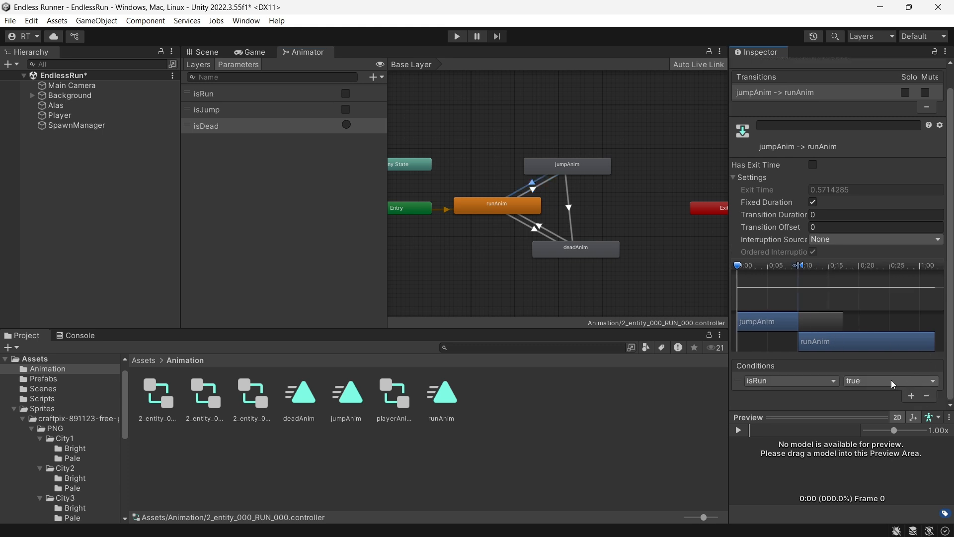
click(912, 395)
click(831, 395)
click(775, 446)
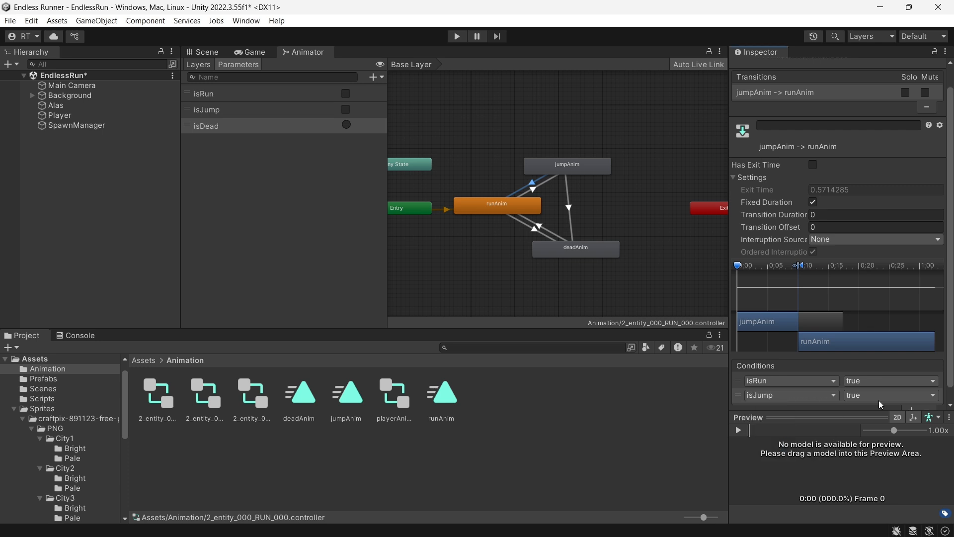
click(880, 396)
click(873, 421)
Add an isDead condition to the runAnim to deadAnim transition and an isRun true condition to the deadAnim to runAnim transition.
click(535, 231)
click(910, 395)
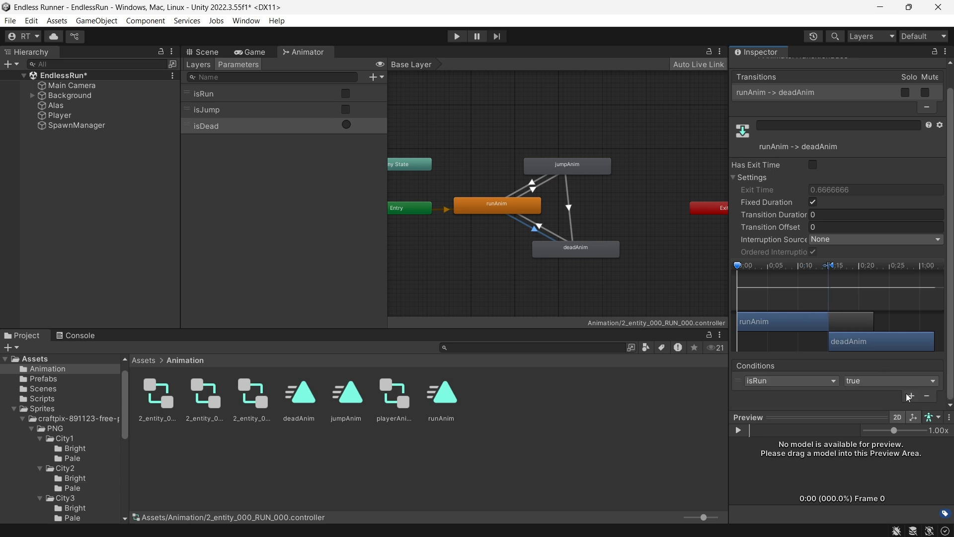
click(829, 381)
click(789, 439)
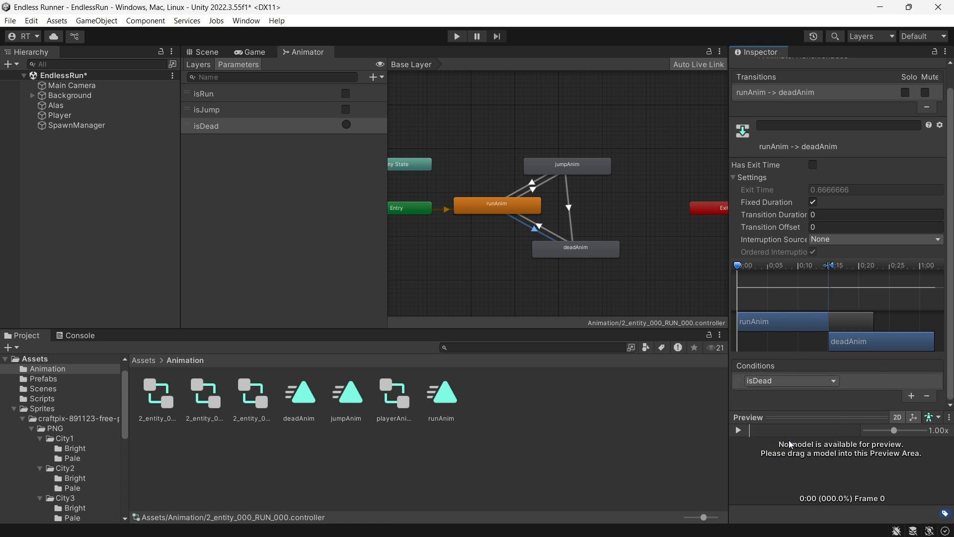
click(552, 232)
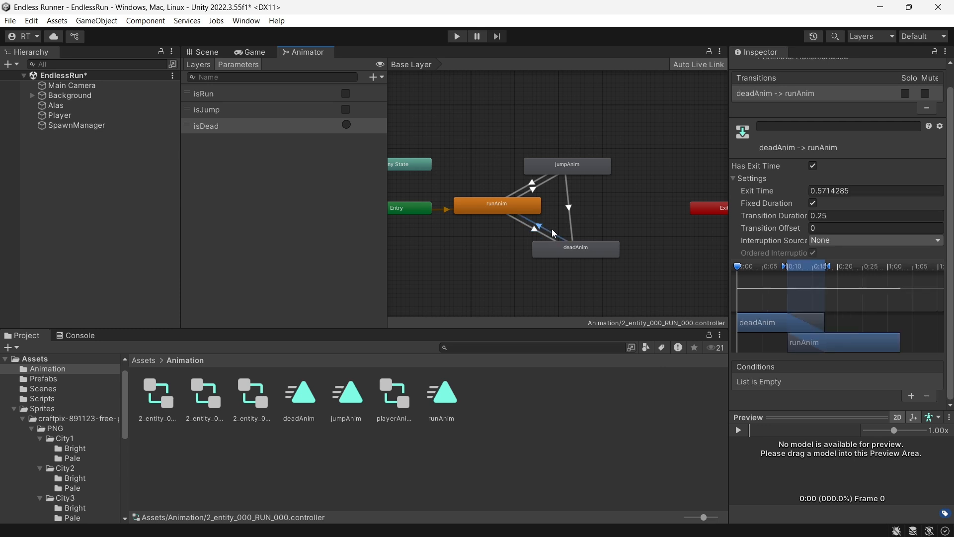
click(910, 395)
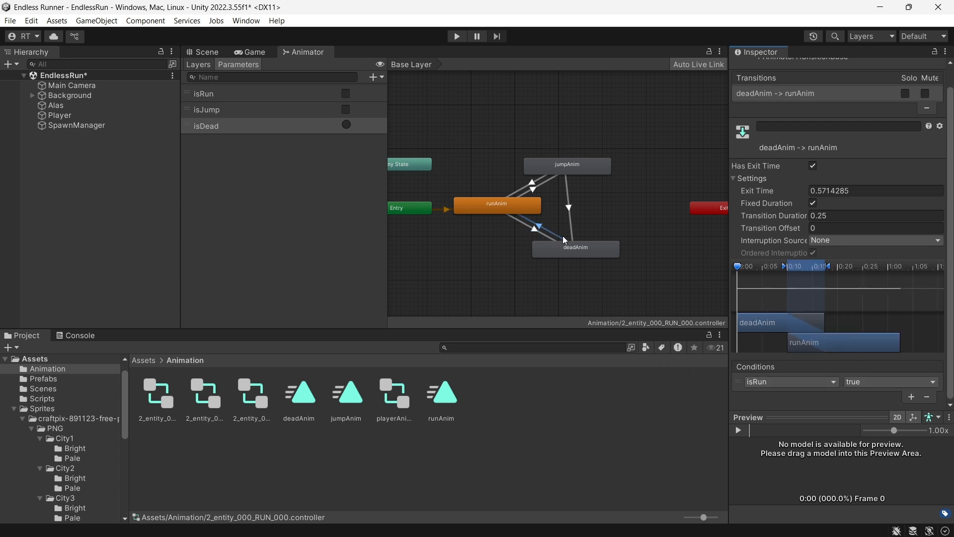
Add an isDead condition to the jumpAnim to deadAnim transition and save the scene.
click(569, 197)
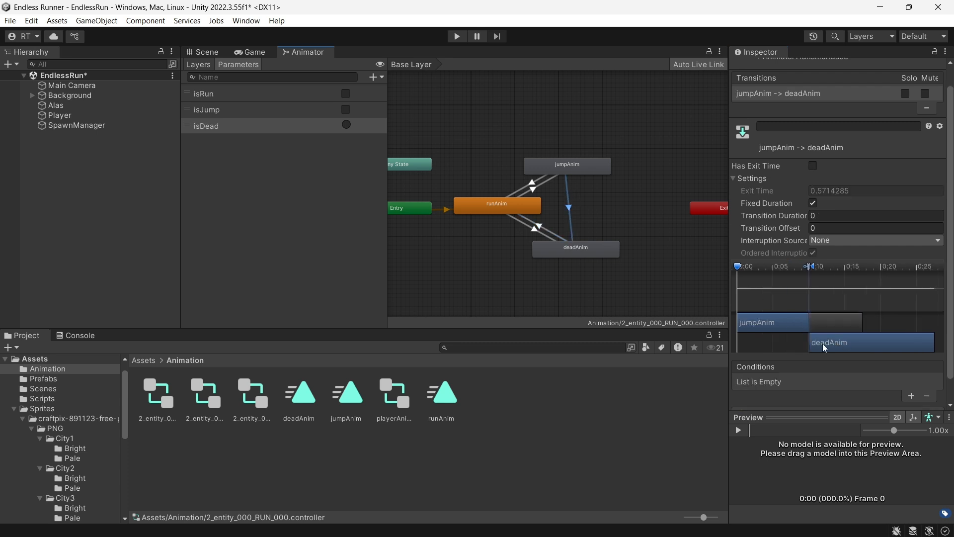
click(913, 395)
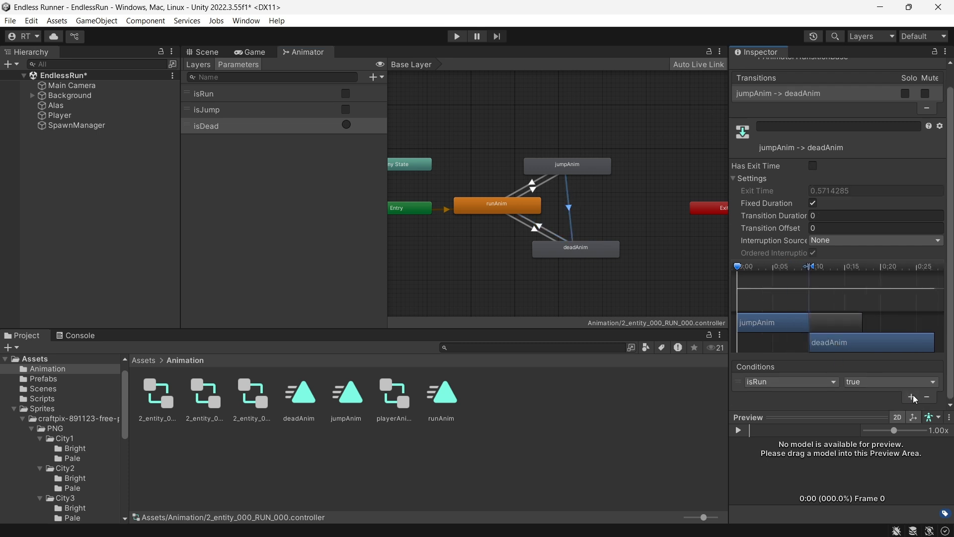
click(799, 382)
click(784, 442)
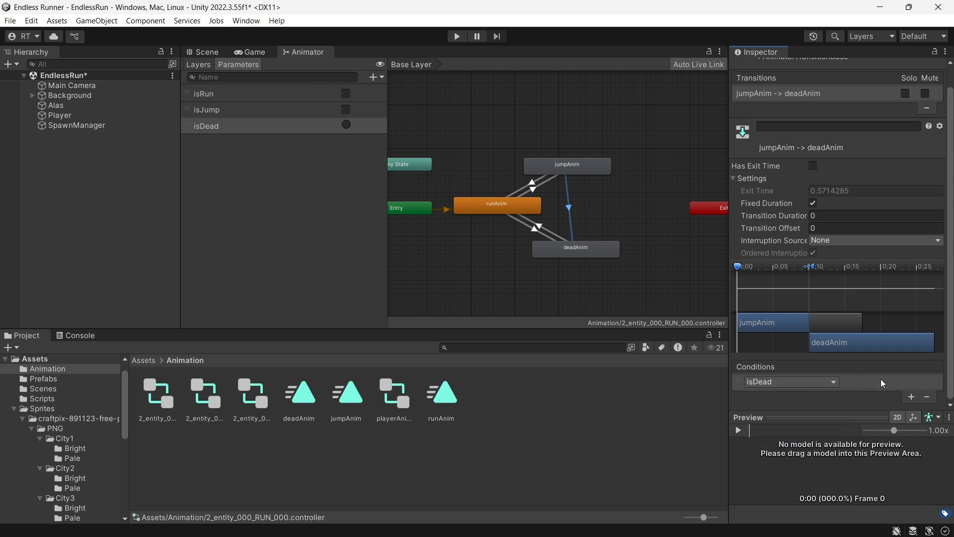
click(610, 208)
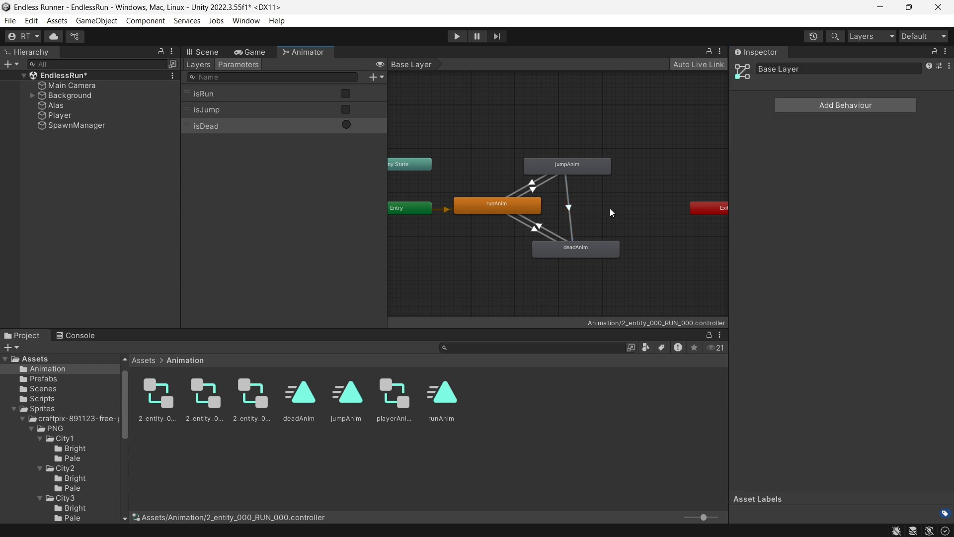
key(ctrl+s)
Return to the scene view and open the Player object's PlayerController script in Visual Studio.
click(254, 52)
click(202, 52)
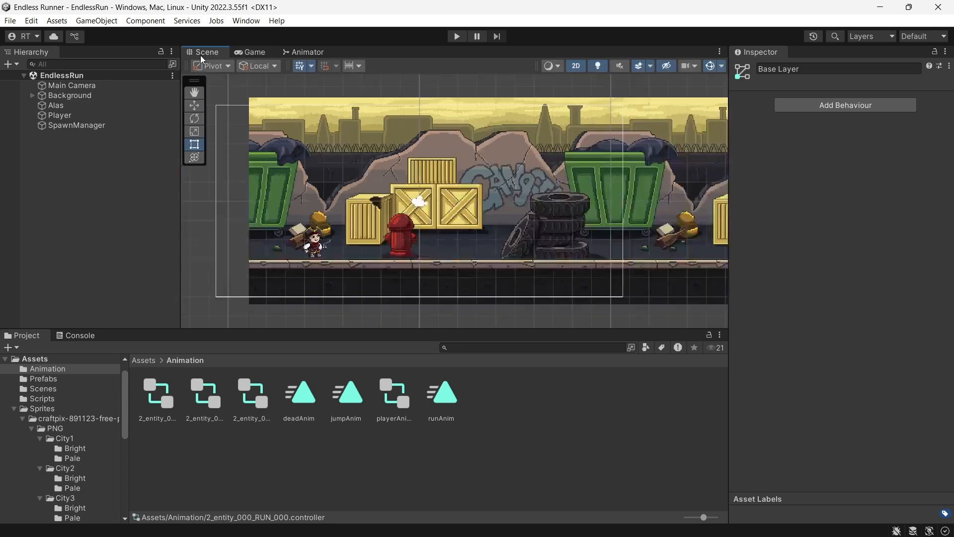
click(125, 115)
scroll(825, 291, down, 5)
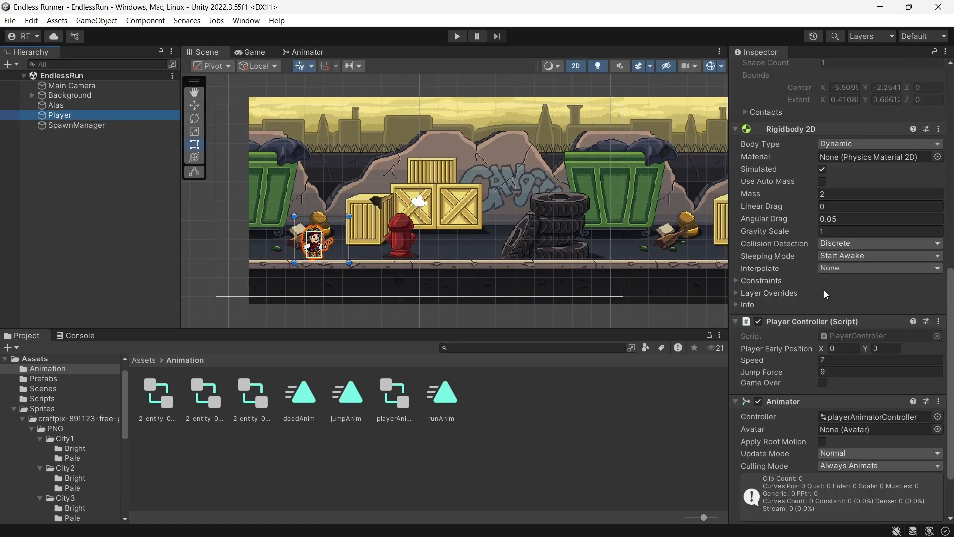
double_click(843, 339)
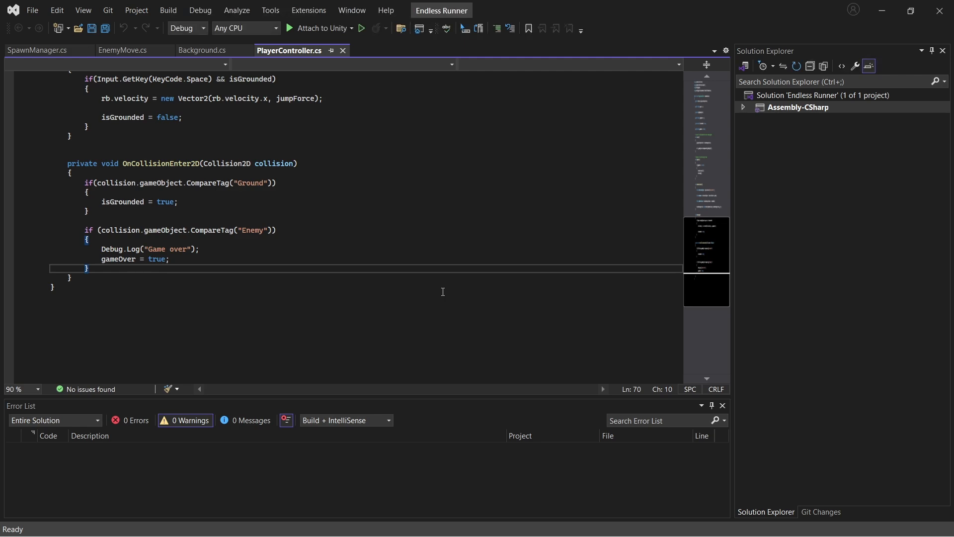
Declare a private Animator field named animator below the gameOver field in the PlayerController class.
scroll(444, 292, up, 12)
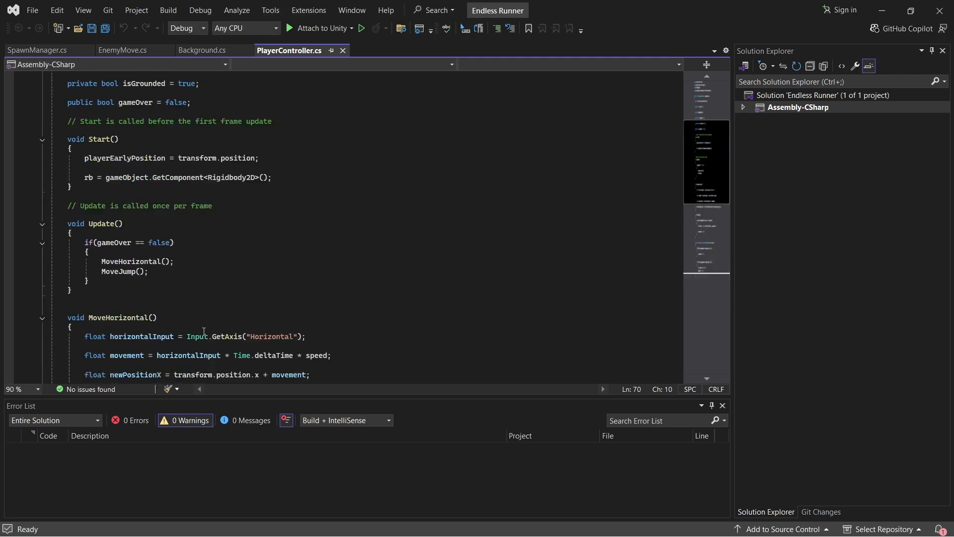
scroll(211, 316, up, 5)
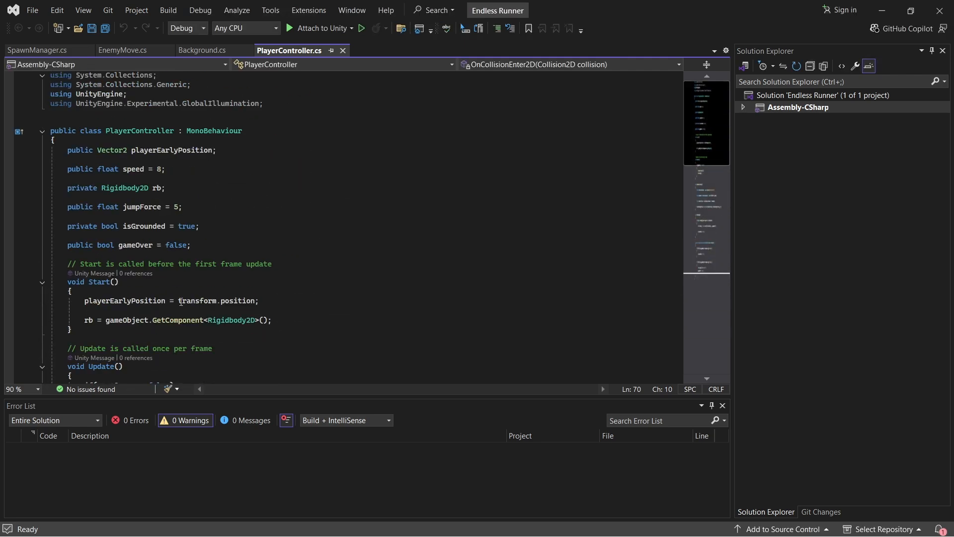
scroll(174, 297, down, 2)
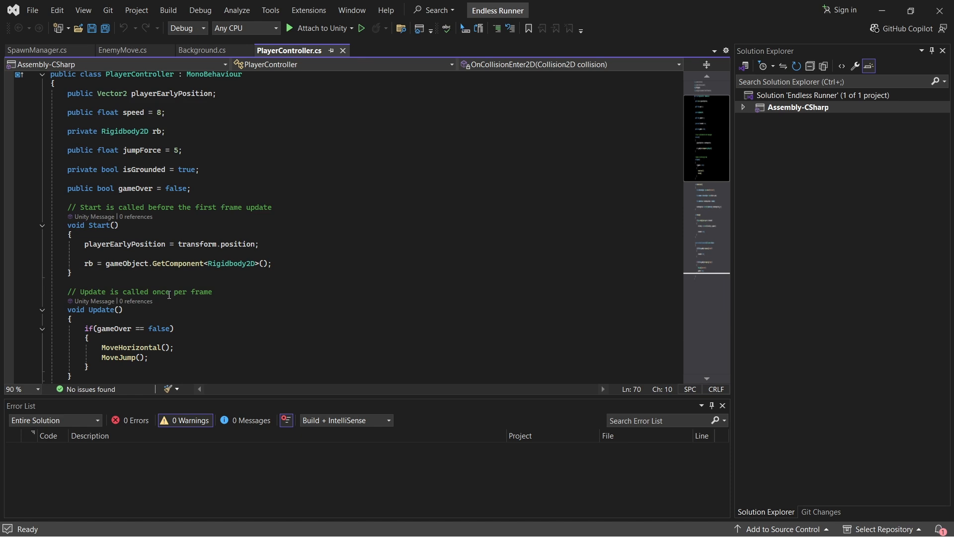
scroll(149, 237, up, 2)
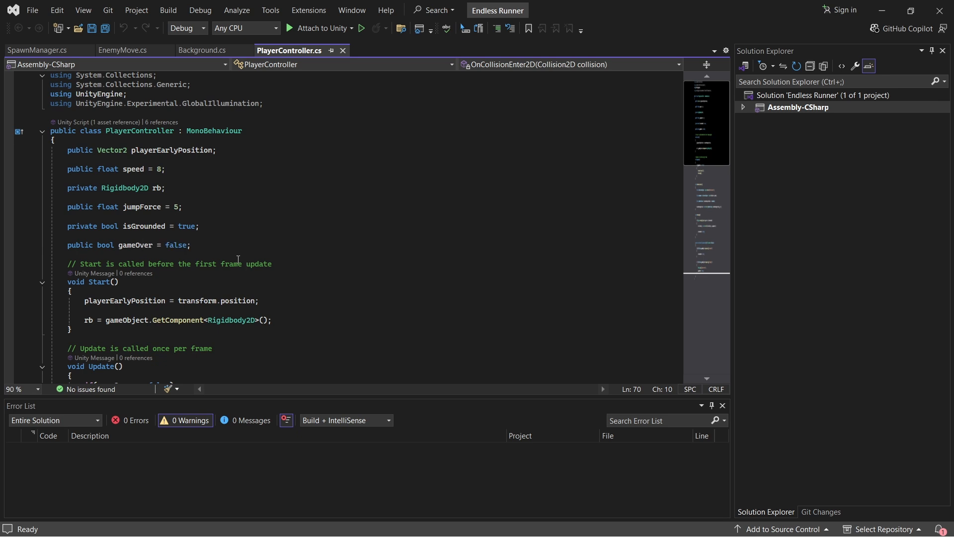
click(232, 244)
key(Return)
key(Return)
text(pr)
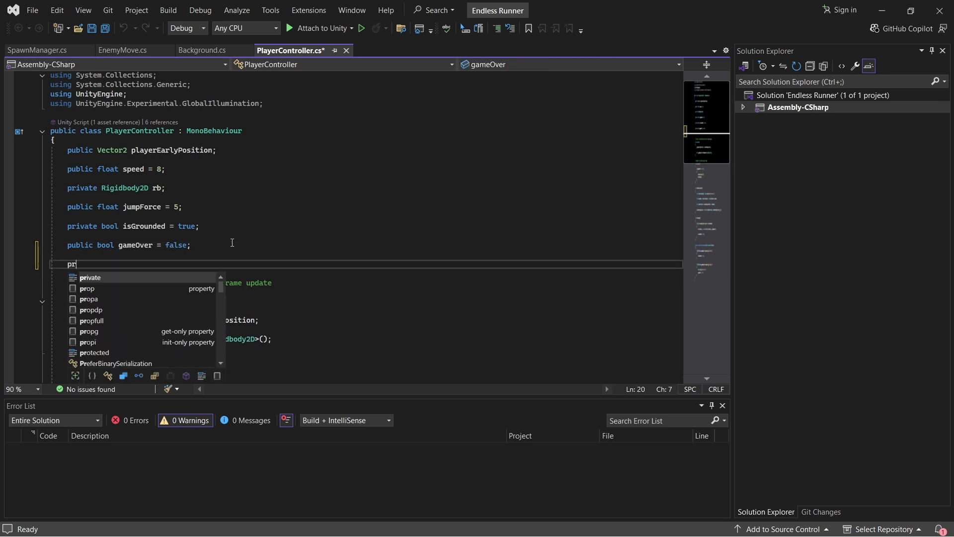
text(ivate Animat)
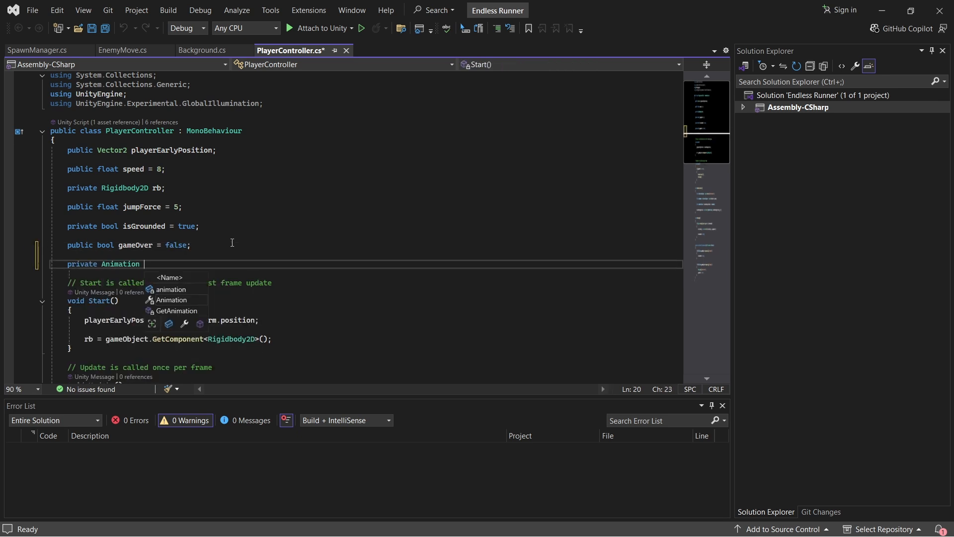
text(or )
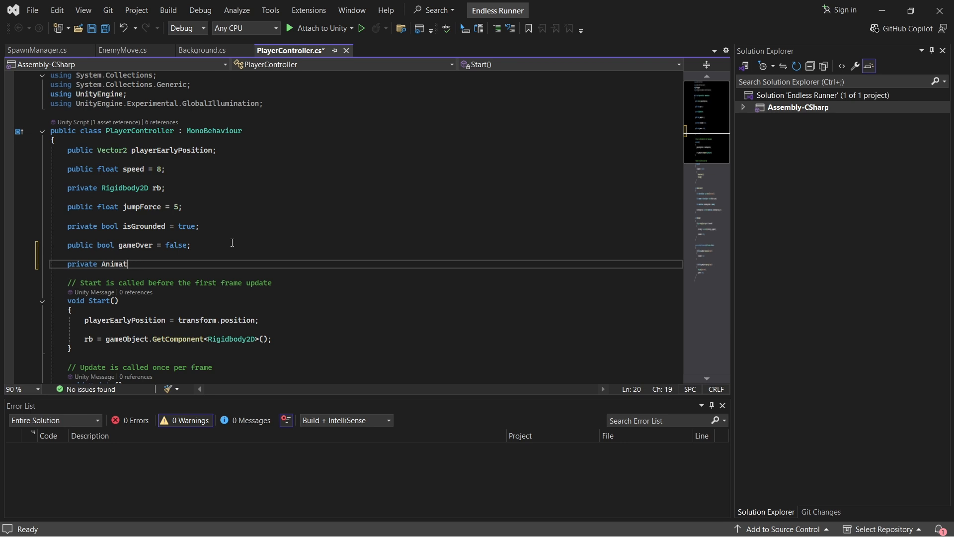
text(anima)
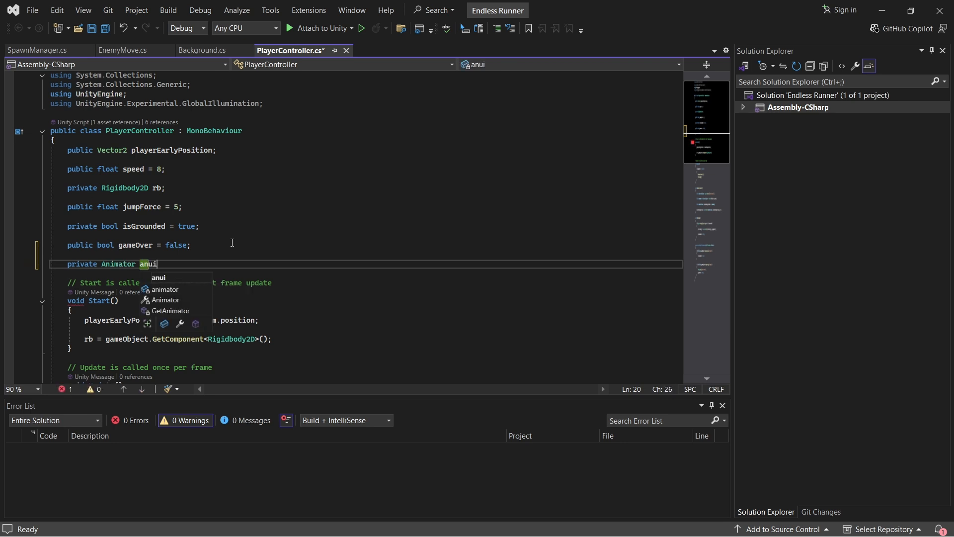
text(tor;)
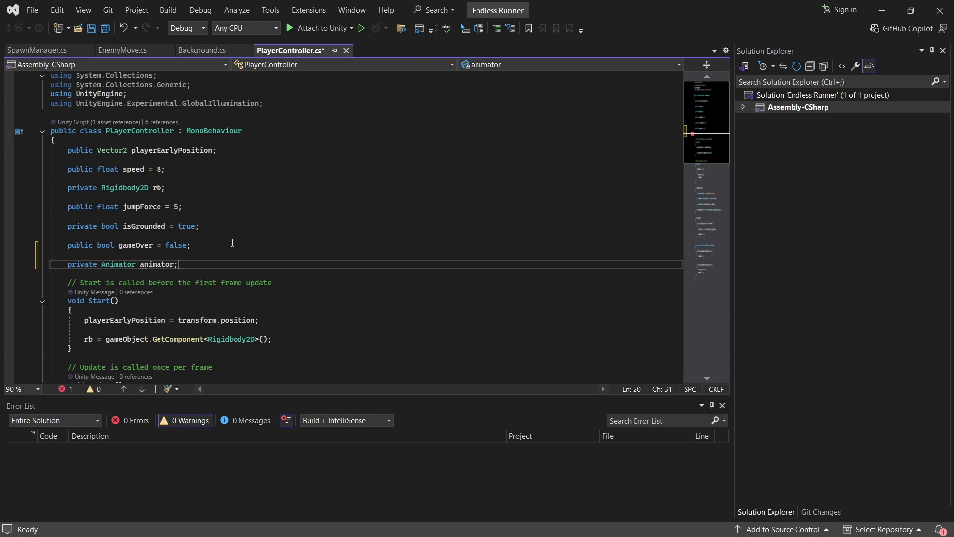
In Start, assign animator with gameObject.GetComponent<Animator>() below the rb assignment.
scroll(294, 271, down, 2)
click(294, 283)
key(Return)
key(Return)
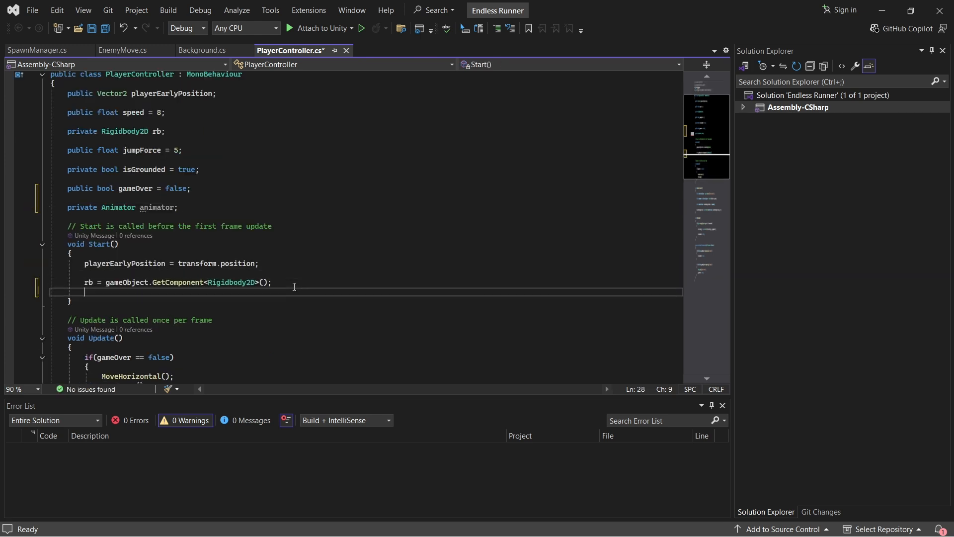
text(ain)
key(BackSpace)
key(BackSpace)
text(ni)
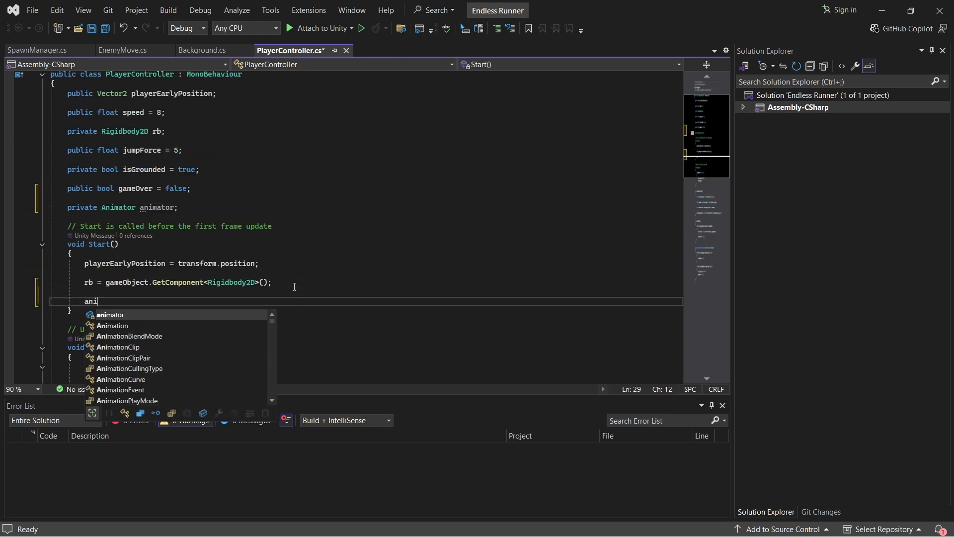
text(mator = GameObject)
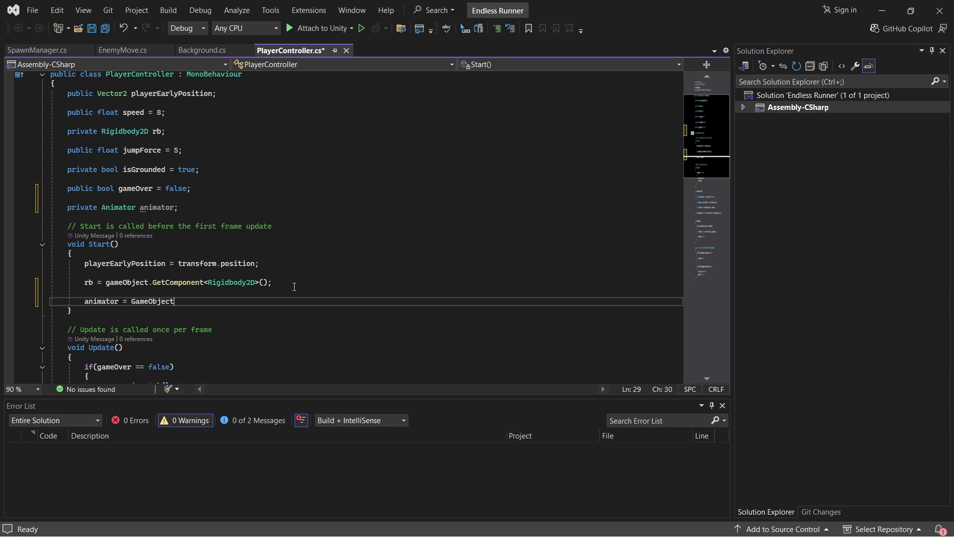
key(BackSpace)
key(BackSpace)
key(BackSpace)
key(BackSpace)
key(BackSpace)
key(BackSpace)
key(BackSpace)
key(BackSpace)
key(BackSpace)
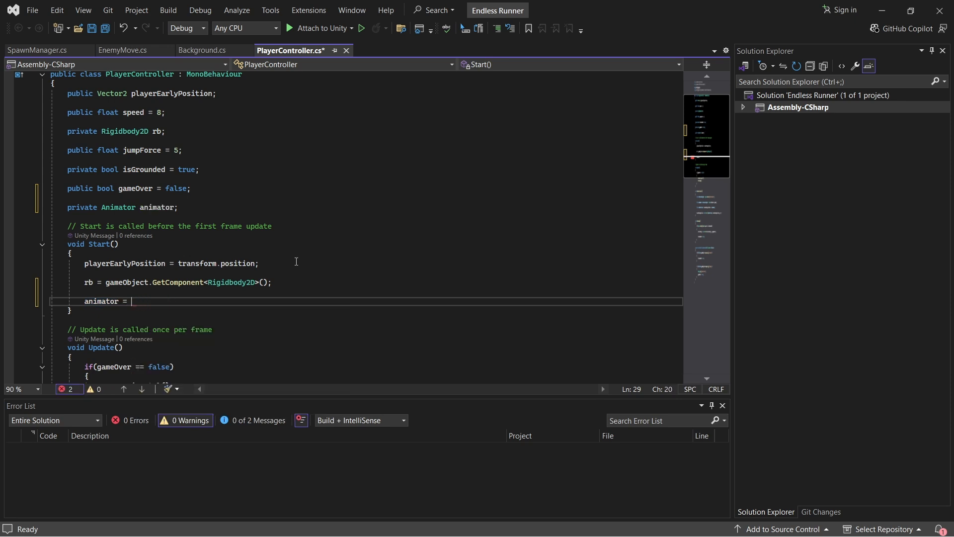
text(gameObject.)
text(ge)
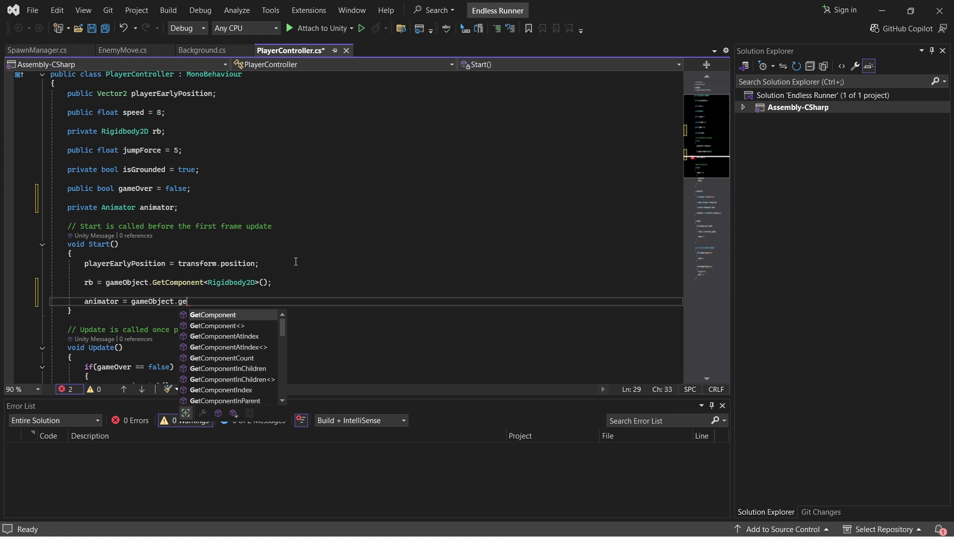
key(Tab)
text(<Animator)
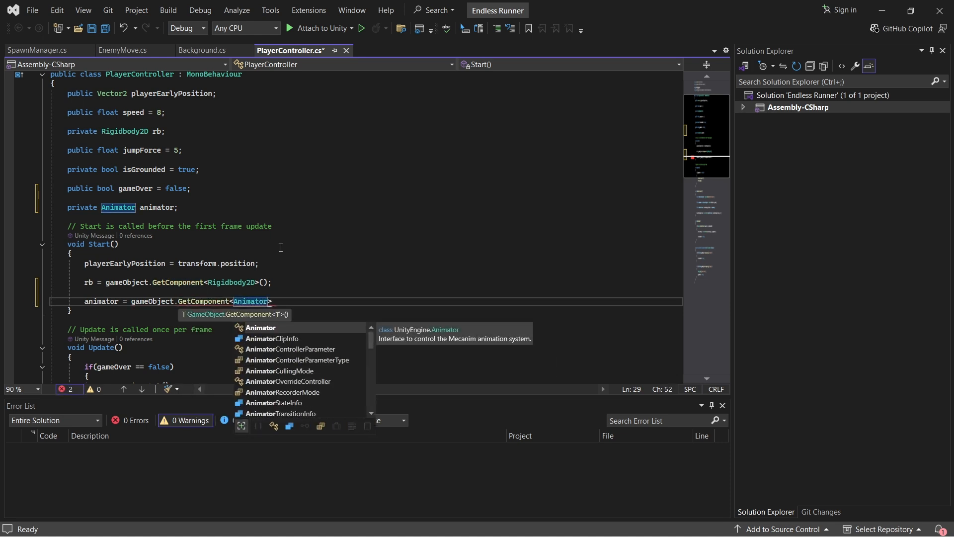
text(>();)
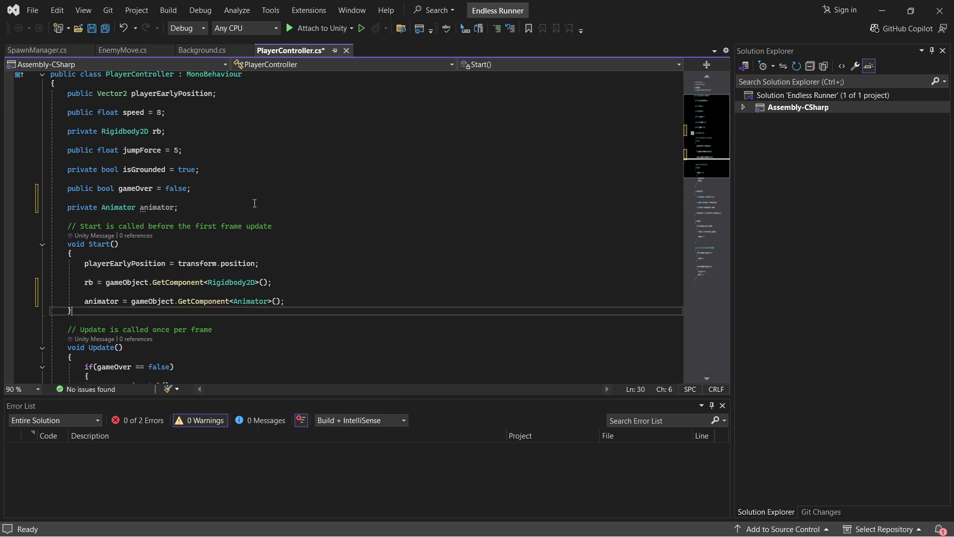
In Start, add animator.SetBool("isRun", true); below the animator assignment.
key(Return)
key(Return)
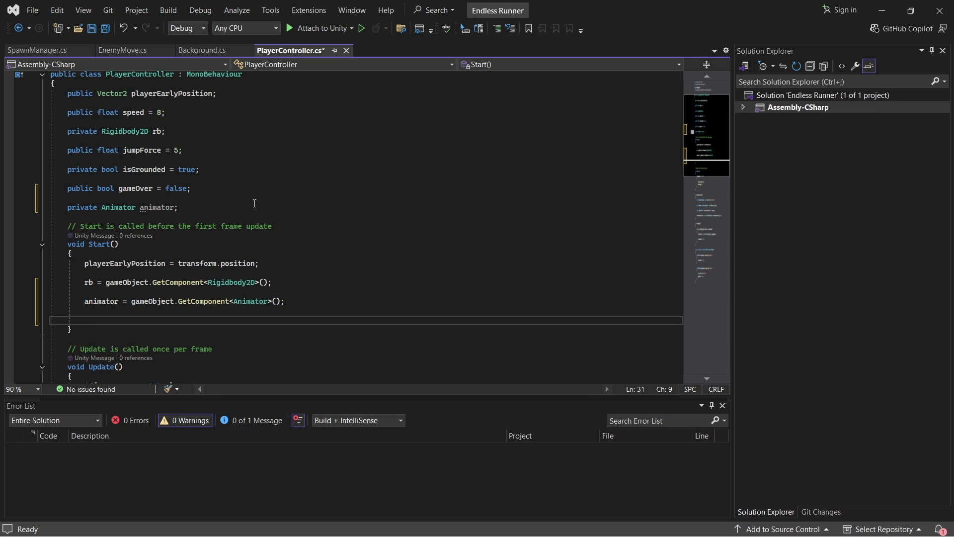
text(animator.set)
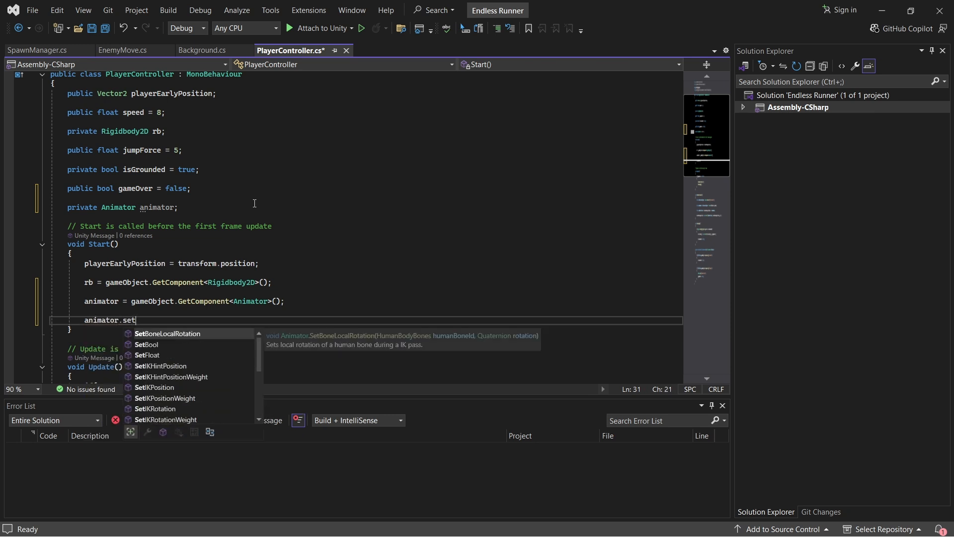
key(Down)
text(()
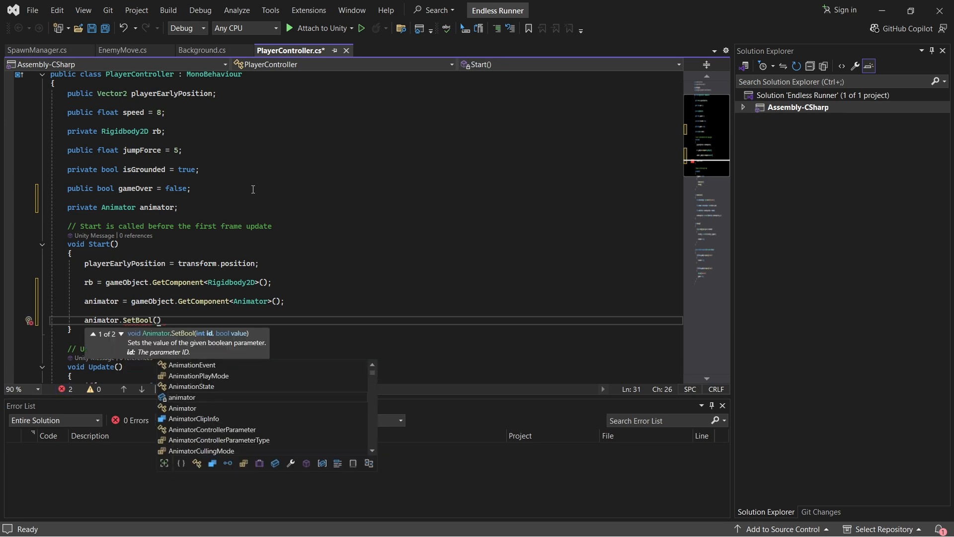
text("isRun")
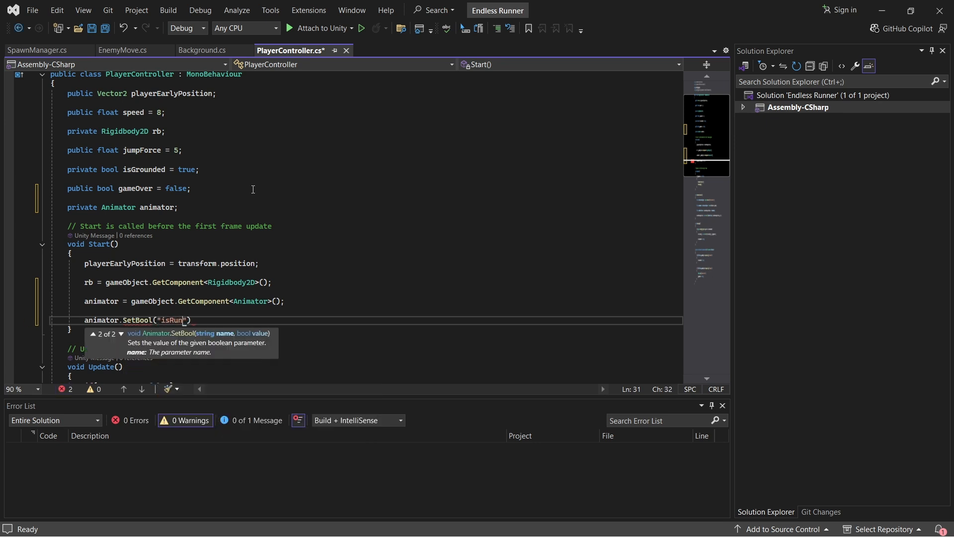
text(, tr)
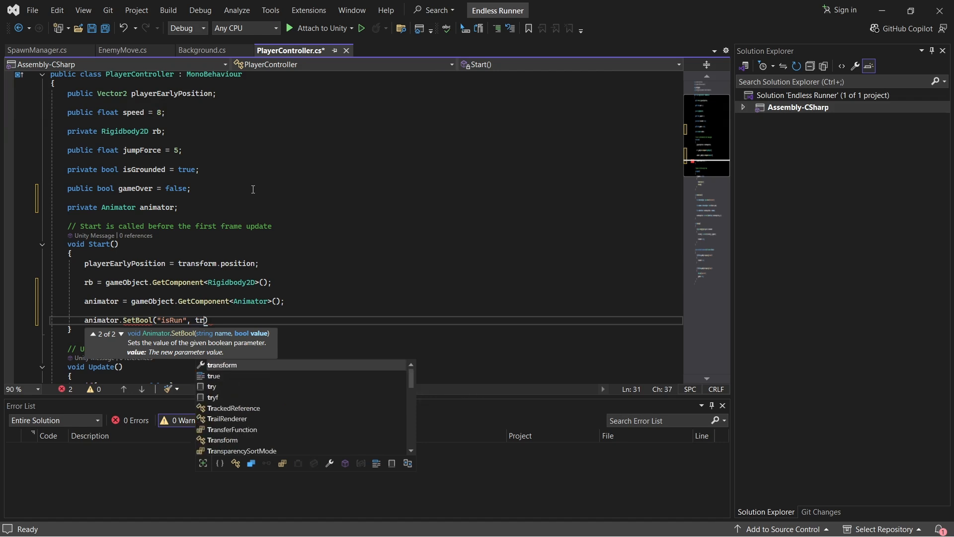
text(ue))
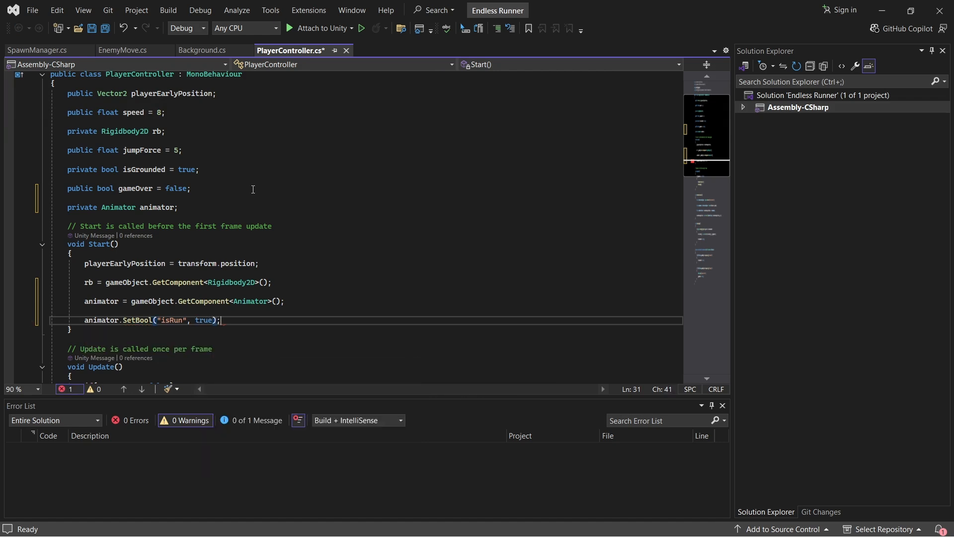
Copy the animator.SetBool("isRun", true); line from Start into Update's gameOver == false block, below MoveJump().
scroll(254, 193, down, 4)
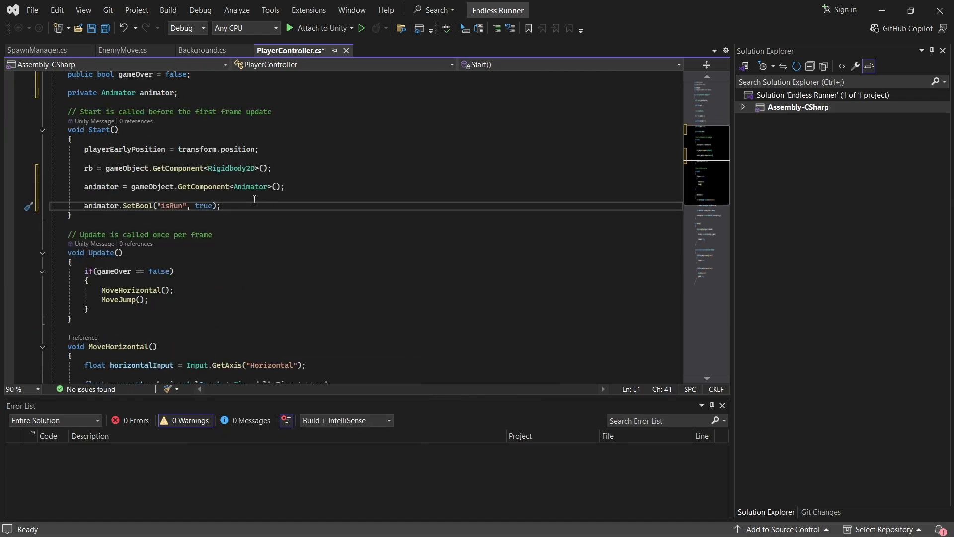
scroll(254, 208, down, 4)
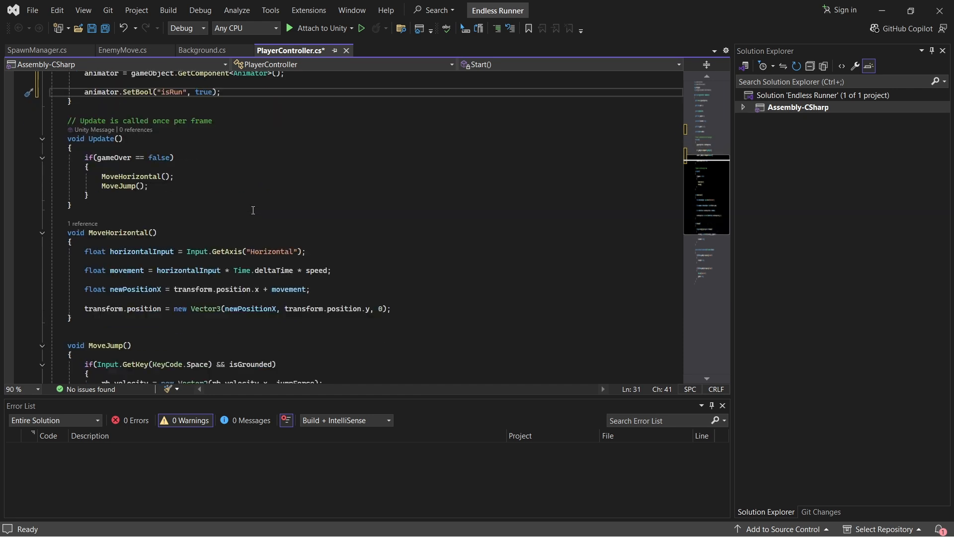
click(199, 190)
key(Return)
key(Return)
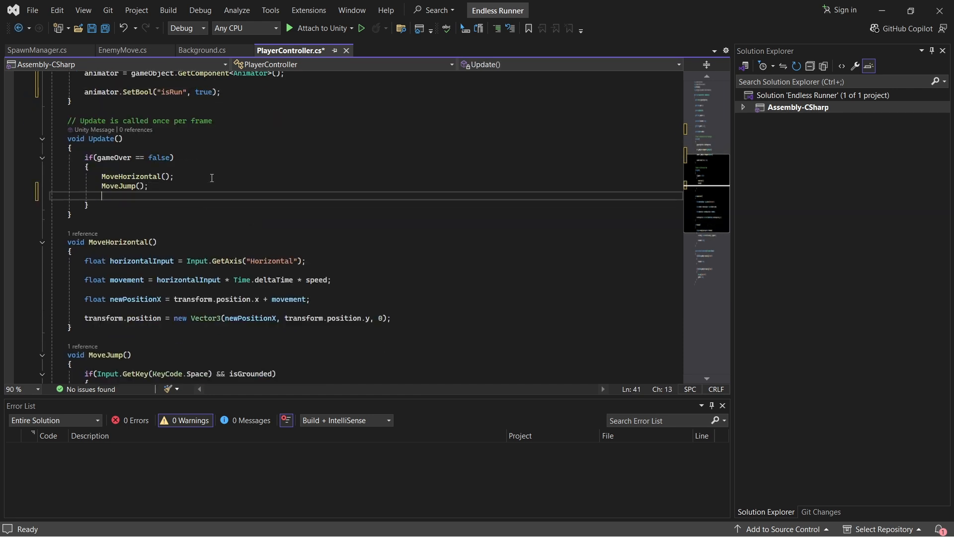
text(is)
key(BackSpace)
key(BackSpace)
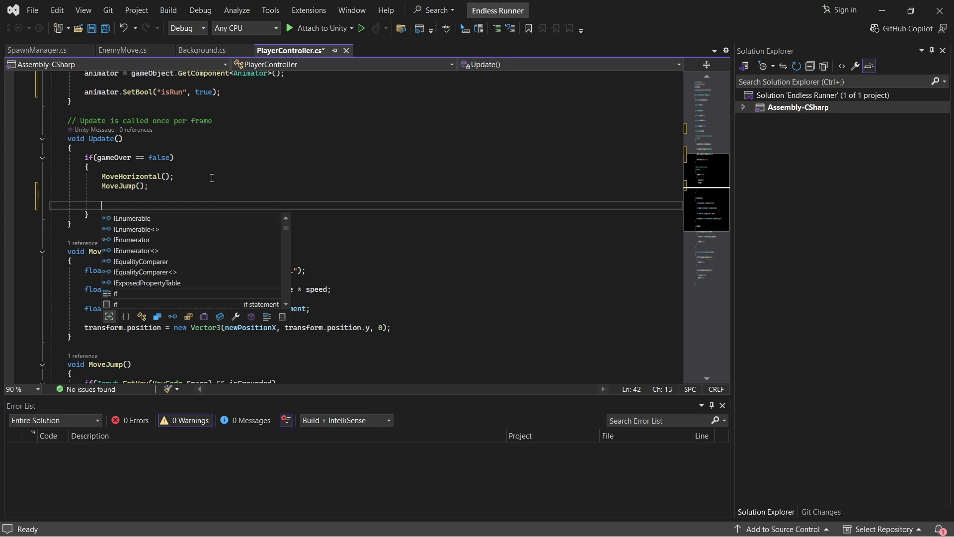
drag(222, 92, 83, 93)
key(ctrl+c)
click(142, 205)
key(ctrl+v)
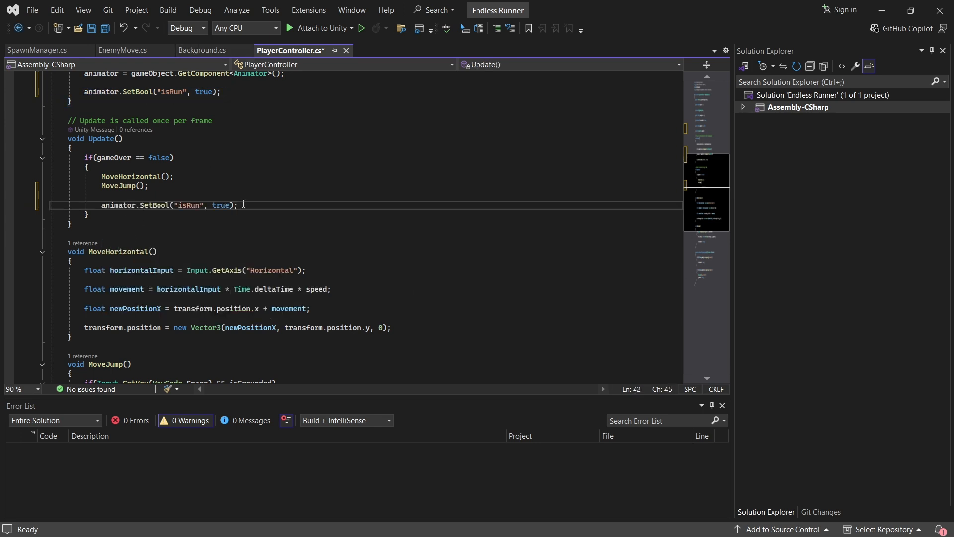
Add animator.SetBool("isDead", false); directly below the isRun line in Update's gameOver == false block.
key(Return)
key(ctrl+v)
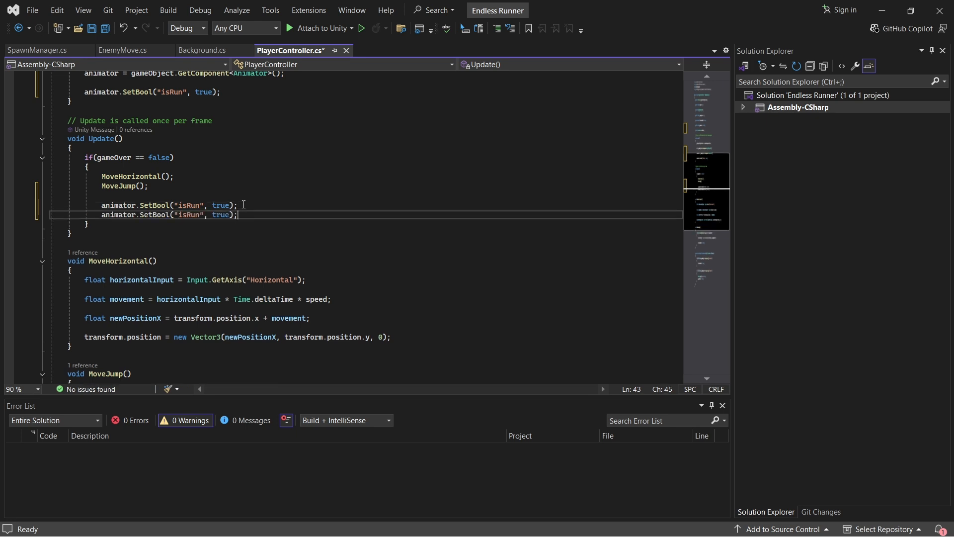
key(Left)
key(Left)
key(Left)
key(Left)
key(Left)
key(Left)
key(Left)
key(Left)
key(Left)
key(BackSpace)
key(BackSpace)
key(BackSpace)
text(Dead)
key(BackSpace)
key(BackSpace)
key(BackSpace)
key(BackSpace)
text(false)
In MoveJump, add animator.SetBool("isJump", true); as the first line of the Space key and isGrounded block.
scroll(240, 210, down, 5)
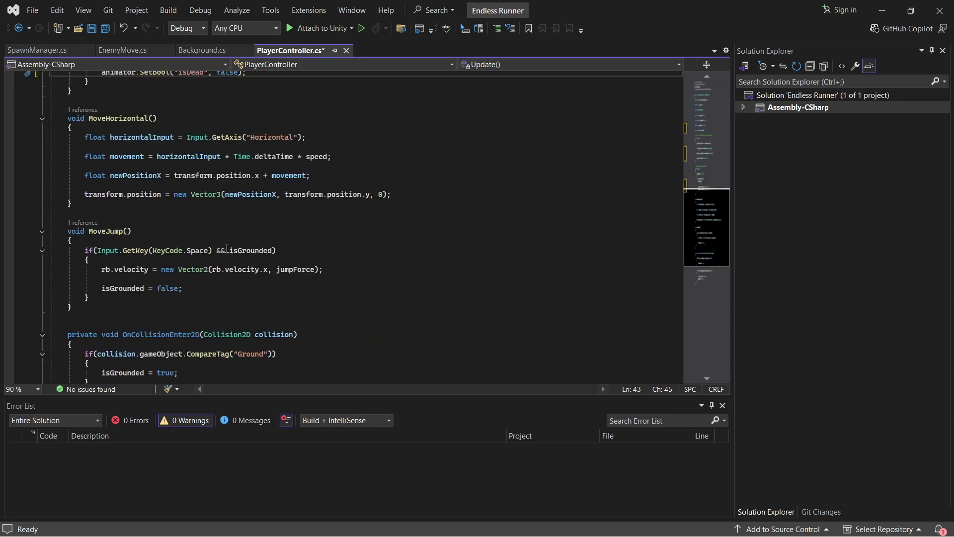
click(285, 262)
key(Return)
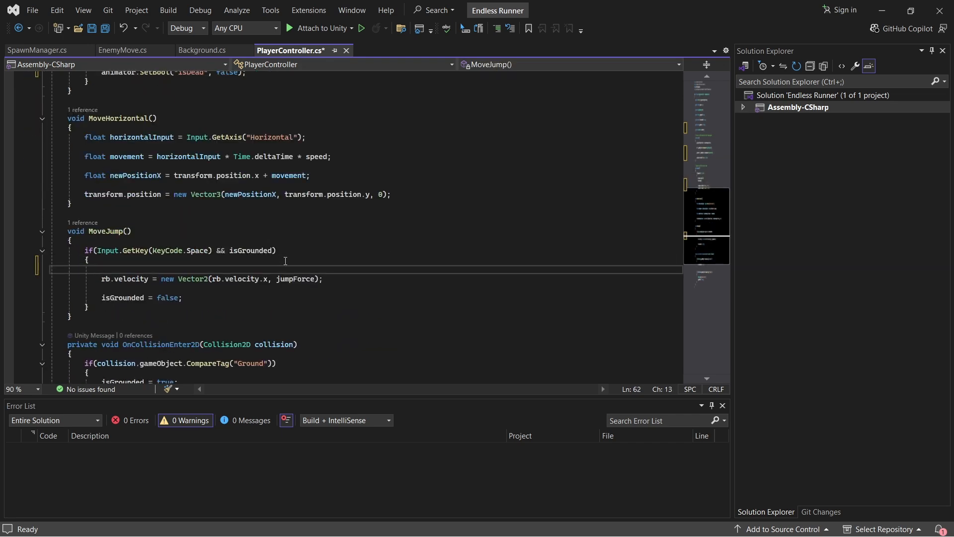
key(ctrl+v)
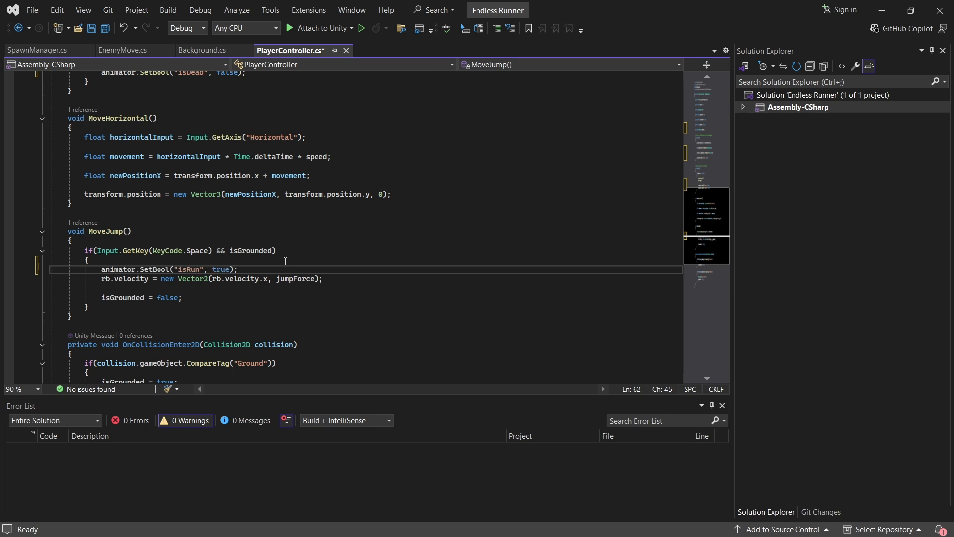
key(BackSpace)
key(BackSpace)
key(BackSpace)
text(Jump)
In OnCollisionEnter2D's Ground block, add animator.SetBool("isJump", false); below isGrounded = true.
scroll(294, 267, down, 2)
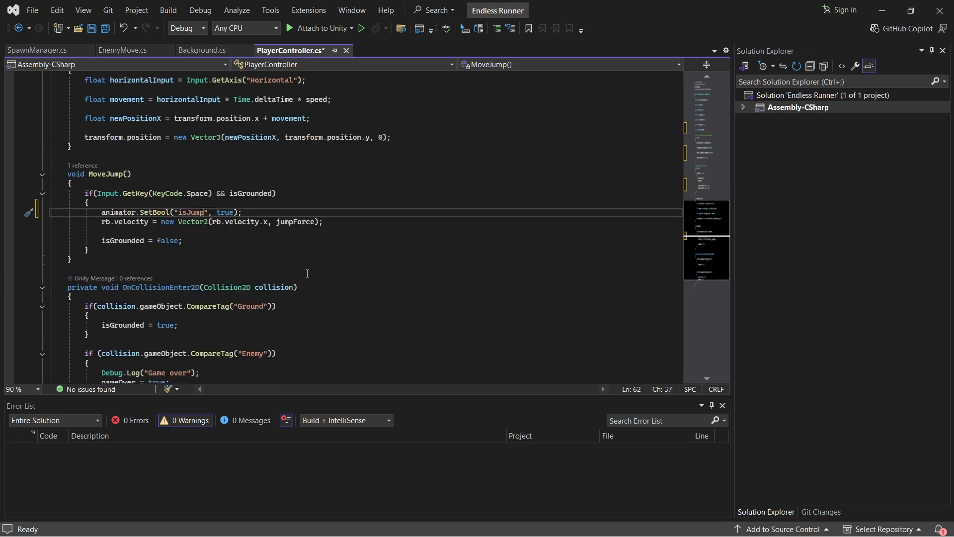
scroll(240, 245, down, 3)
click(230, 239)
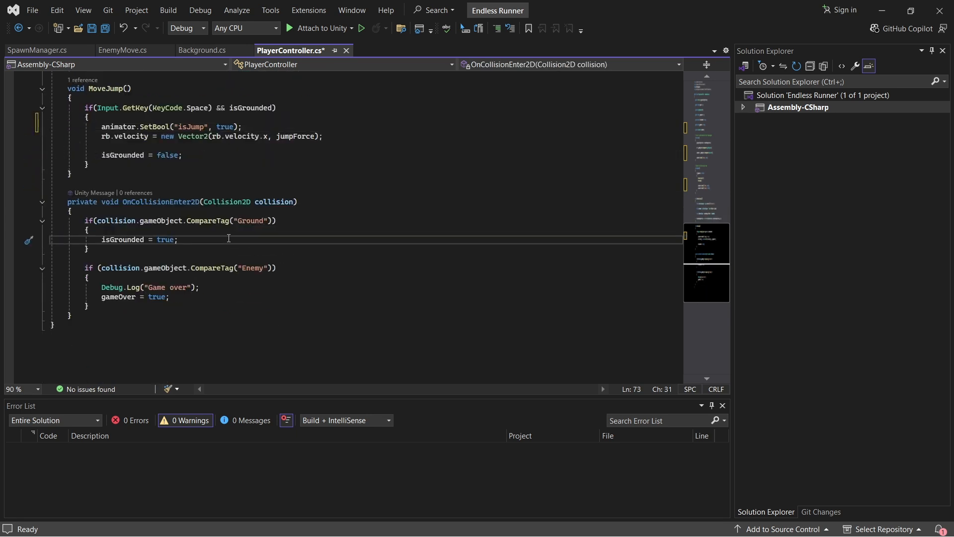
key(Return)
key(Tab)
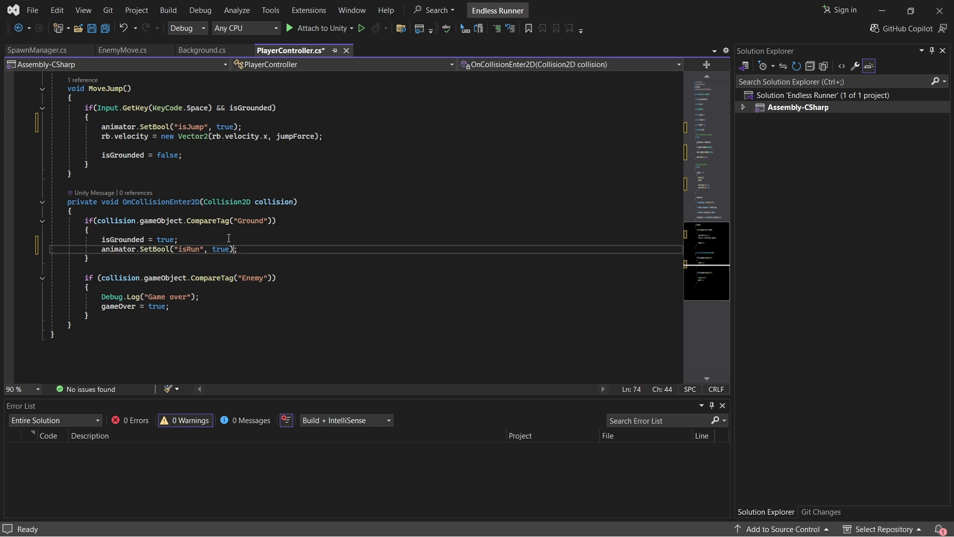
key(BackSpace)
key(BackSpace)
key(BackSpace)
text(Jump)
key(Right)
key(Right)
key(Right)
key(Right)
key(BackSpace)
key(BackSpace)
key(BackSpace)
key(BackSpace)
text(false)
In the Enemy collision block, add animator.SetBool("isRun", false); between the Debug.Log line and gameOver = true.
click(222, 306)
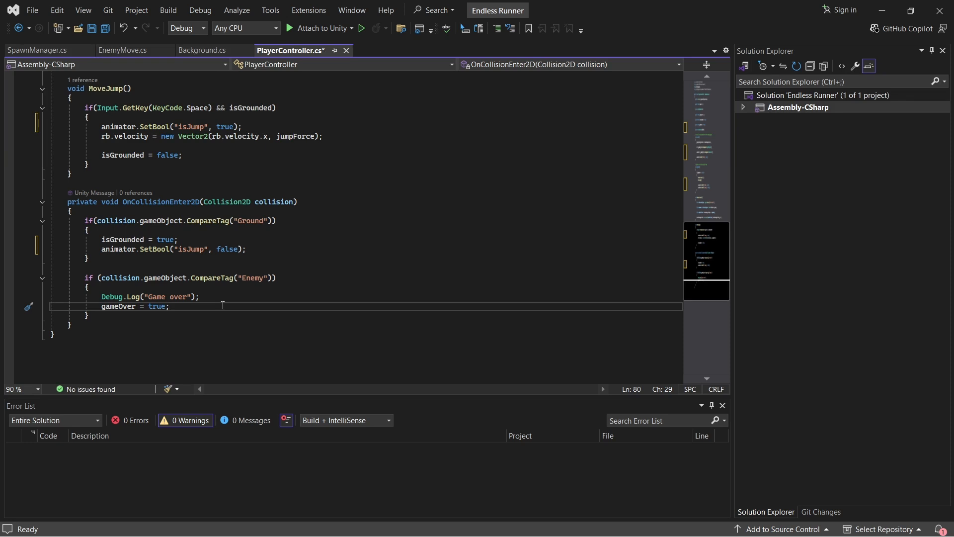
click(233, 296)
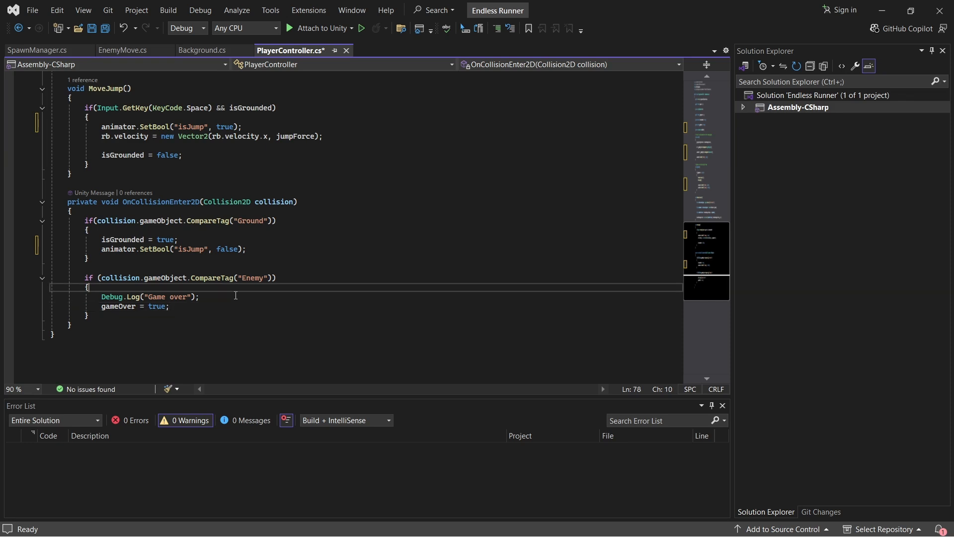
key(Return)
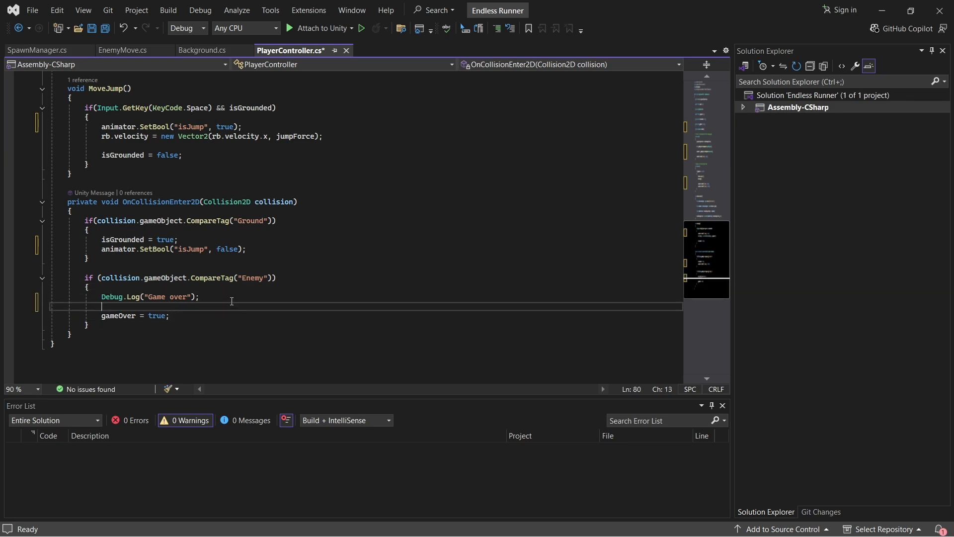
key(ctrl+v)
key(BackSpace)
key(BackSpace)
key(BackSpace)
key(BackSpace)
text(false))
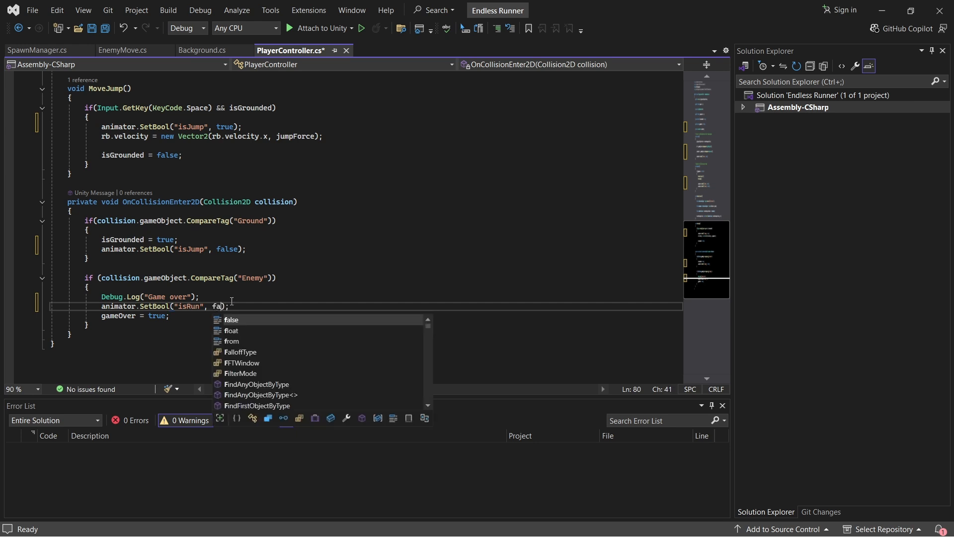
Add animator.SetBool("isDead", true); below the isRun line in the Enemy collision block and save the script.
key(Return)
key(ctrl+v)
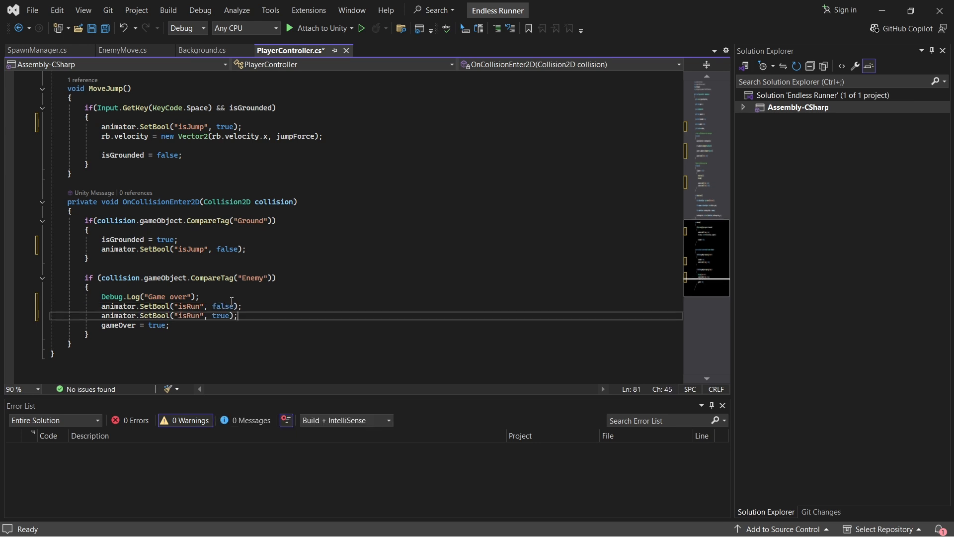
key(Left)
key(Left)
key(Left)
key(Left)
key(Left)
key(Left)
key(Left)
key(BackSpace)
key(BackSpace)
key(BackSpace)
key(BackSpace)
key(BackSpace)
text(isDead)
key(Right)
key(Right)
key(Right)
scroll(231, 302, up, 12)
key(ctrl+s)
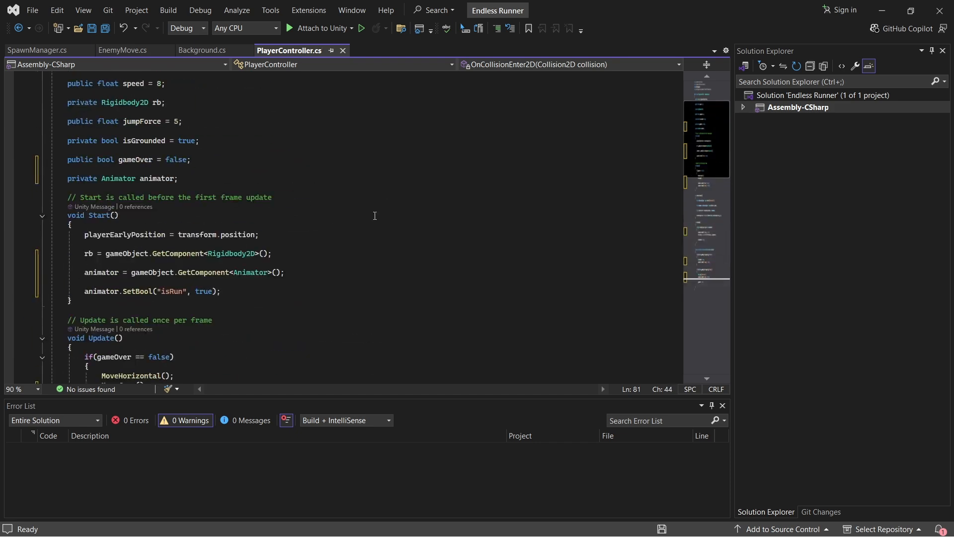
Switch to Unity, play the game and make the player jump to check the run and jump animations.
mouse_move(589, 522)
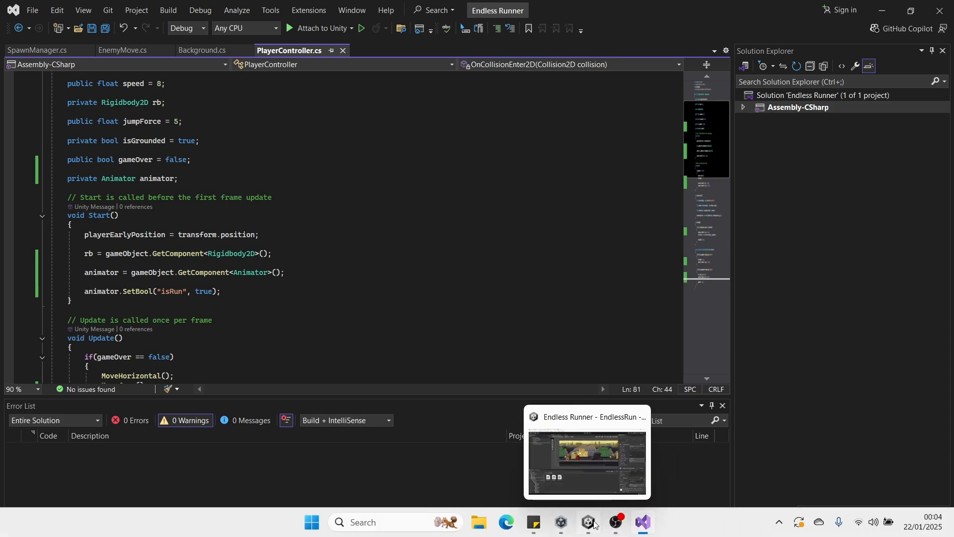
click(604, 454)
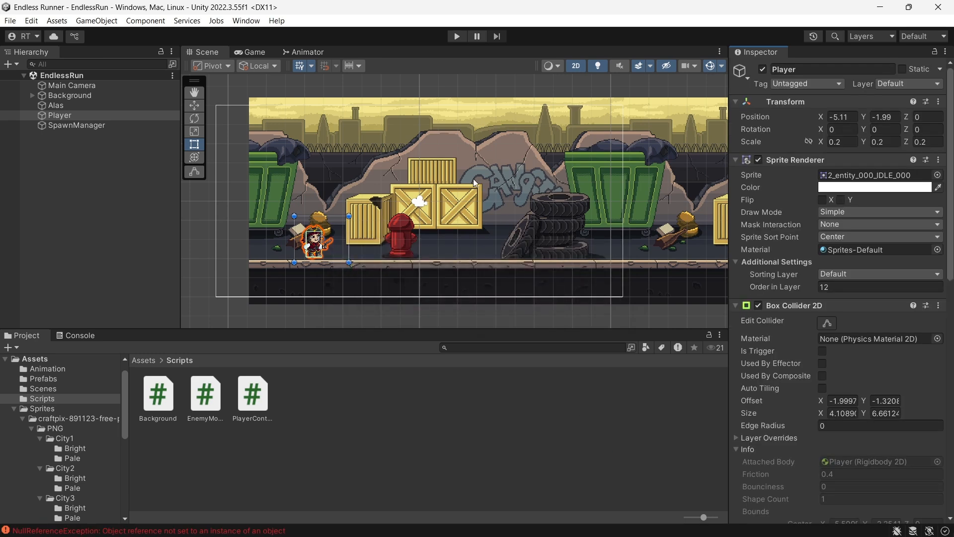
click(456, 37)
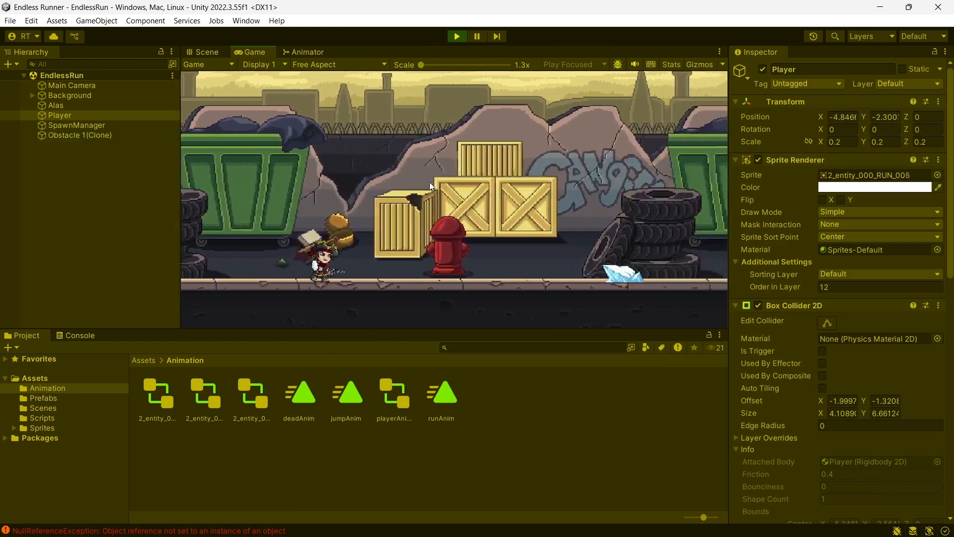
key(space)
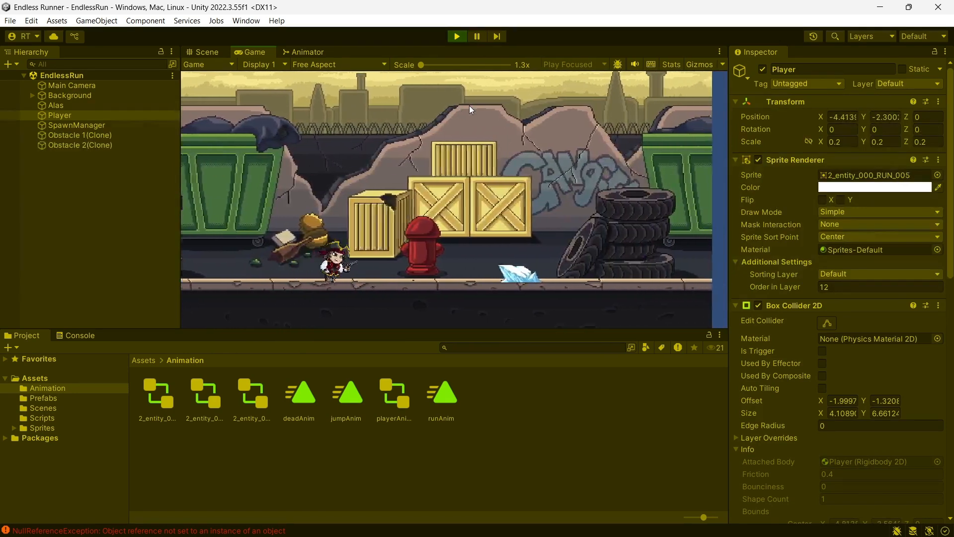
key(space)
Set the Game view's aspect ratio to 16:9 Aspect.
click(354, 64)
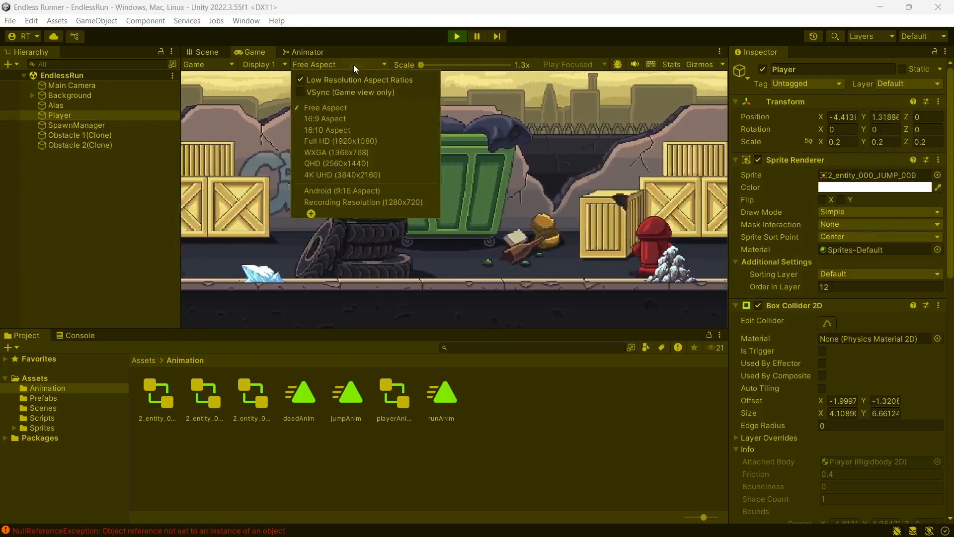
click(356, 119)
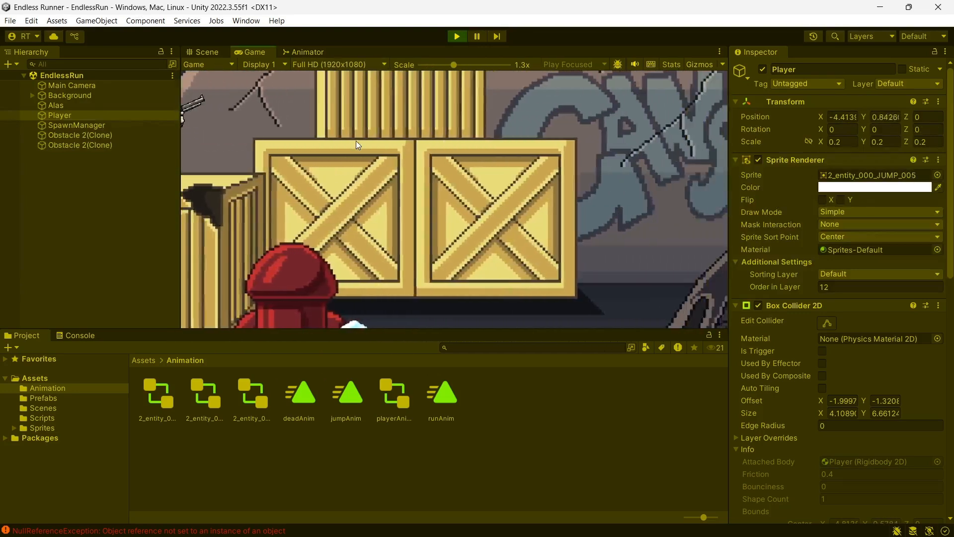
click(353, 65)
click(347, 124)
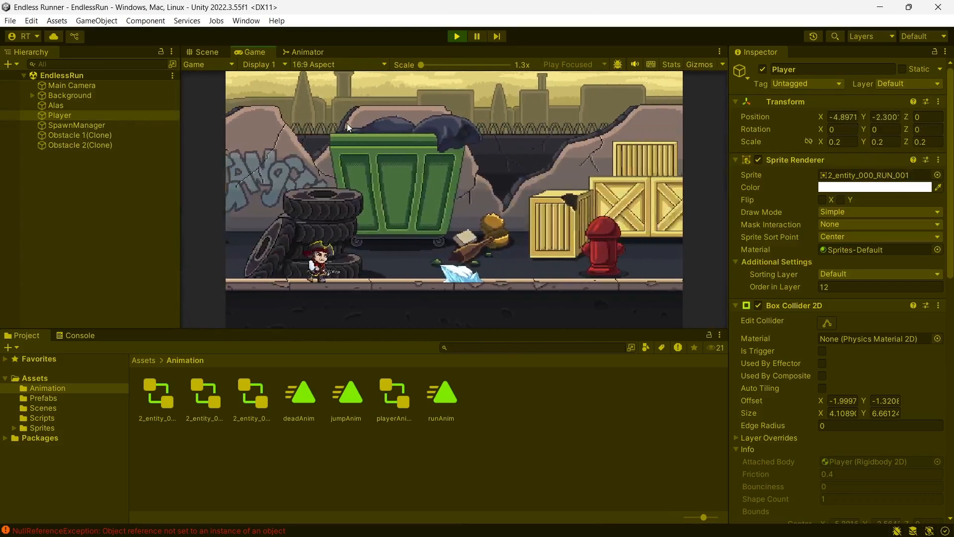
Test the player's jumps and an obstacle collision in the running game, and stop play mode.
key(space)
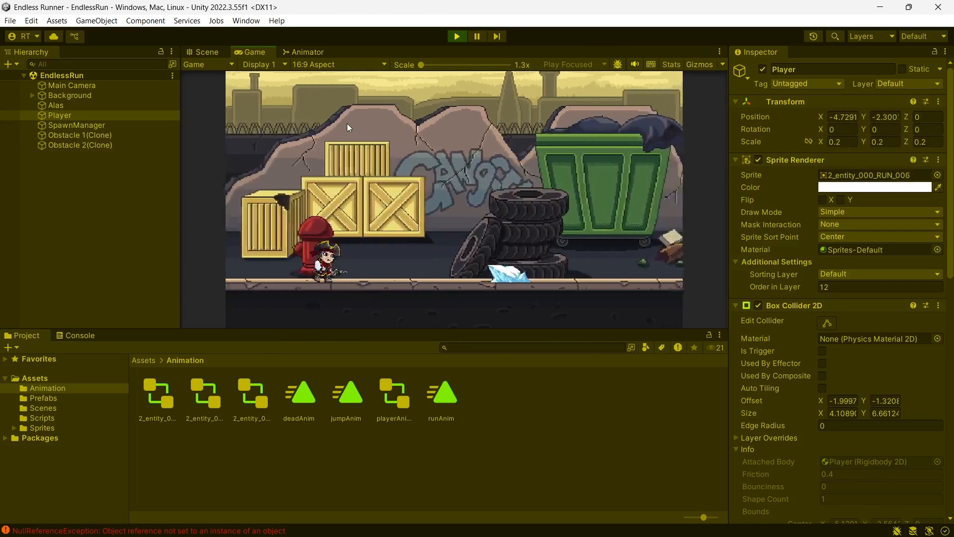
key(space)
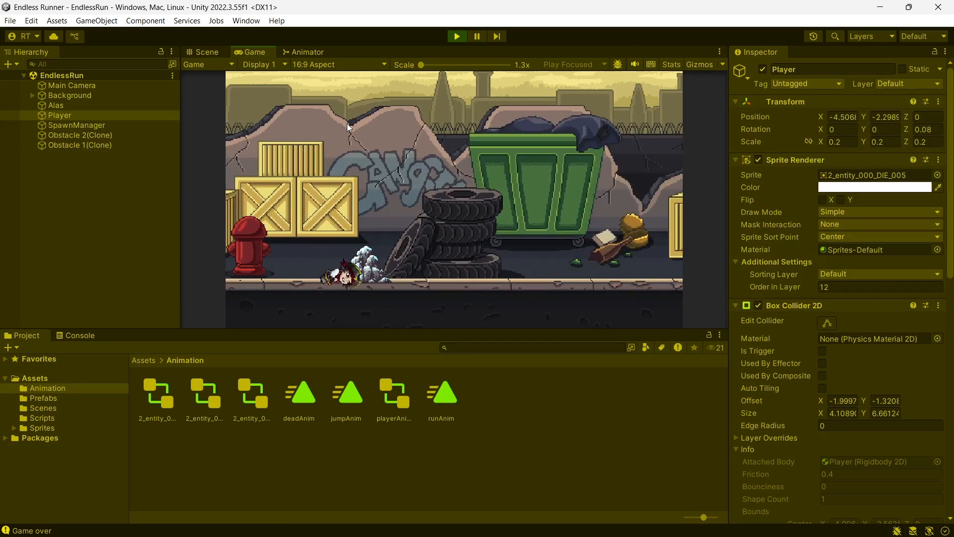
click(456, 36)
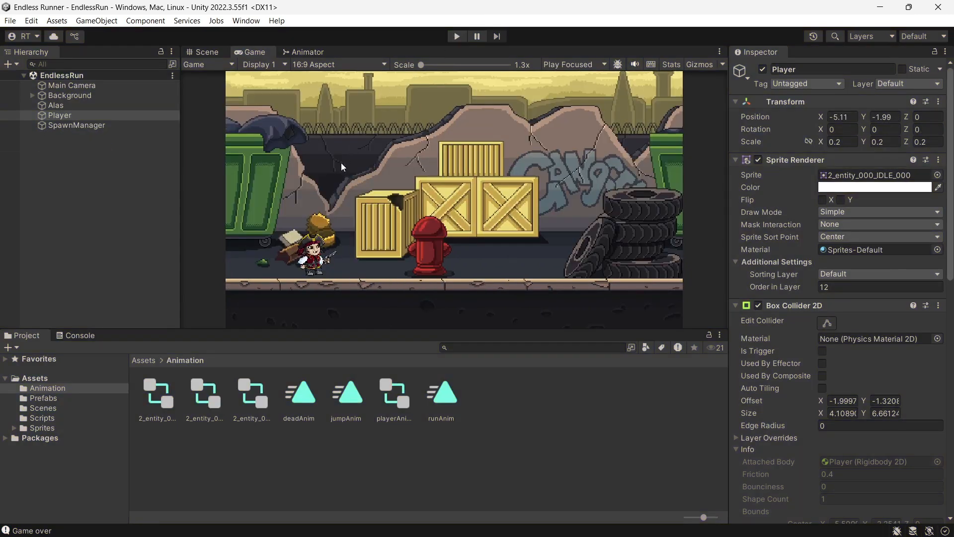
Turn off Loop Time for the jumpAnim and deadAnim animation clips.
click(354, 407)
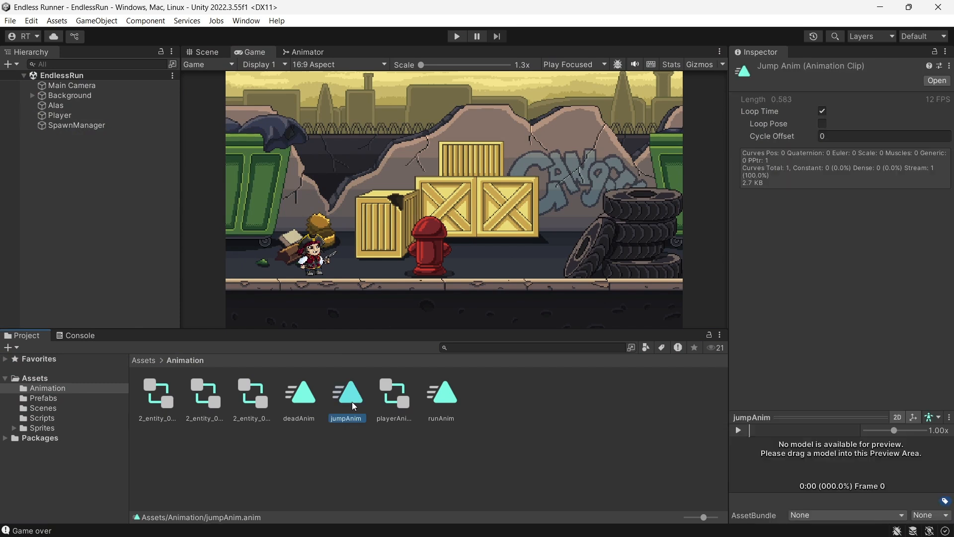
click(822, 111)
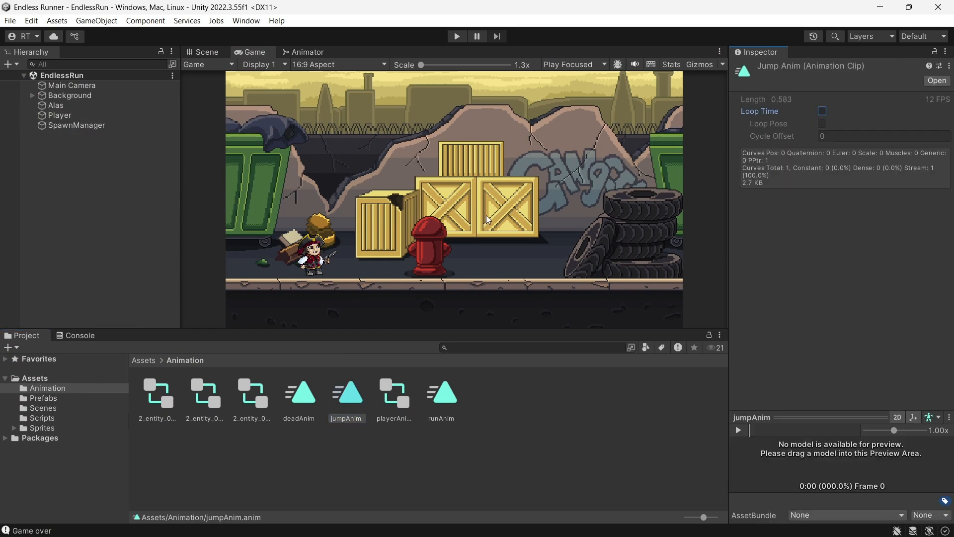
click(301, 394)
click(822, 111)
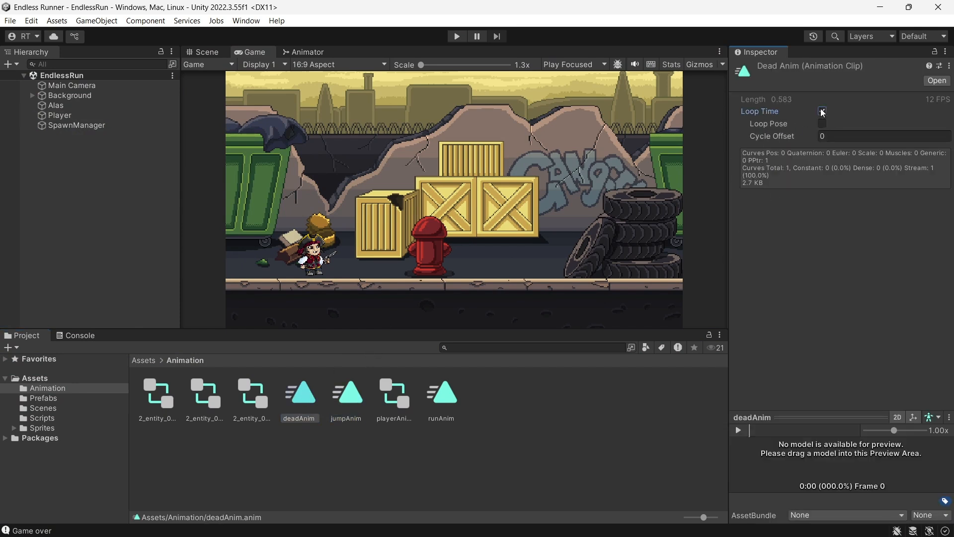
Play the game in an enlarged Game view, test the player's jumps and an obstacle collision, and stop play mode.
click(449, 33)
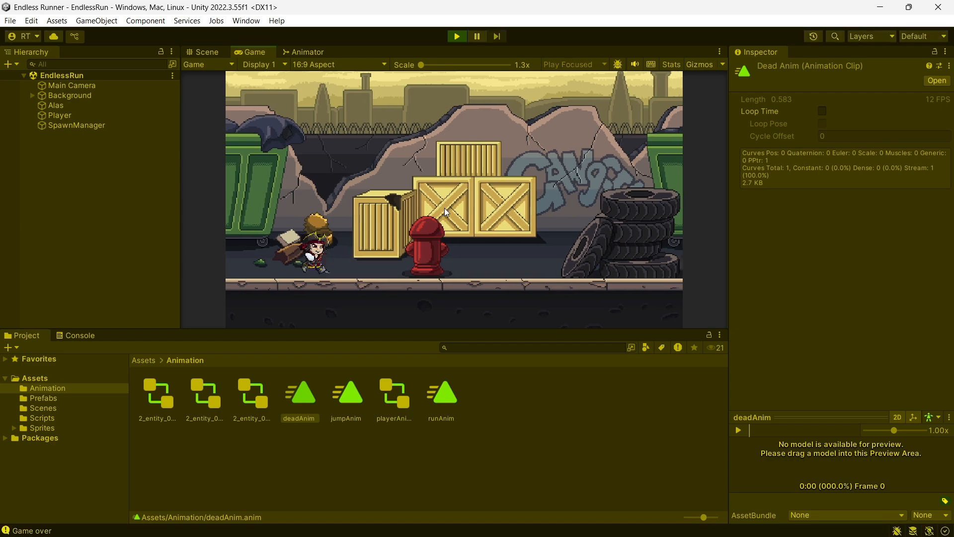
double_click(259, 51)
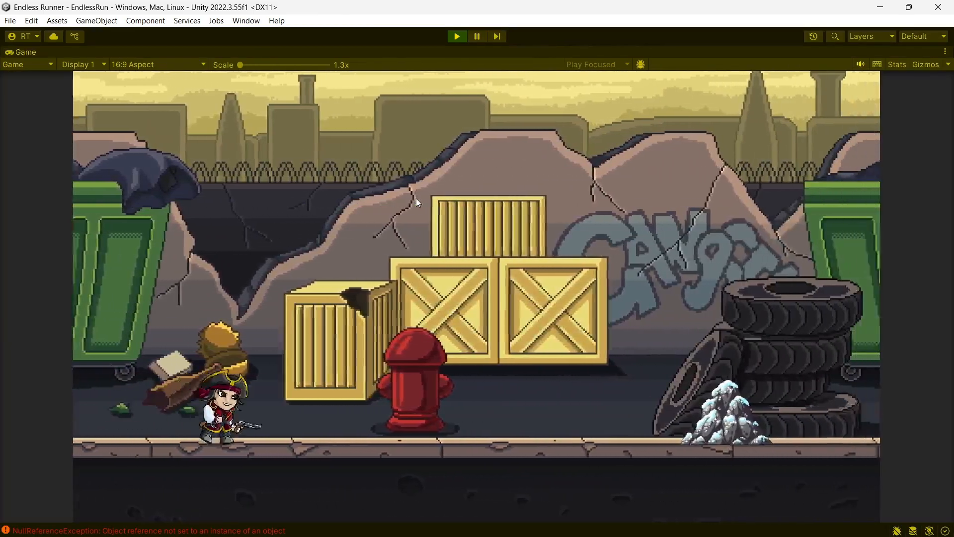
key(space)
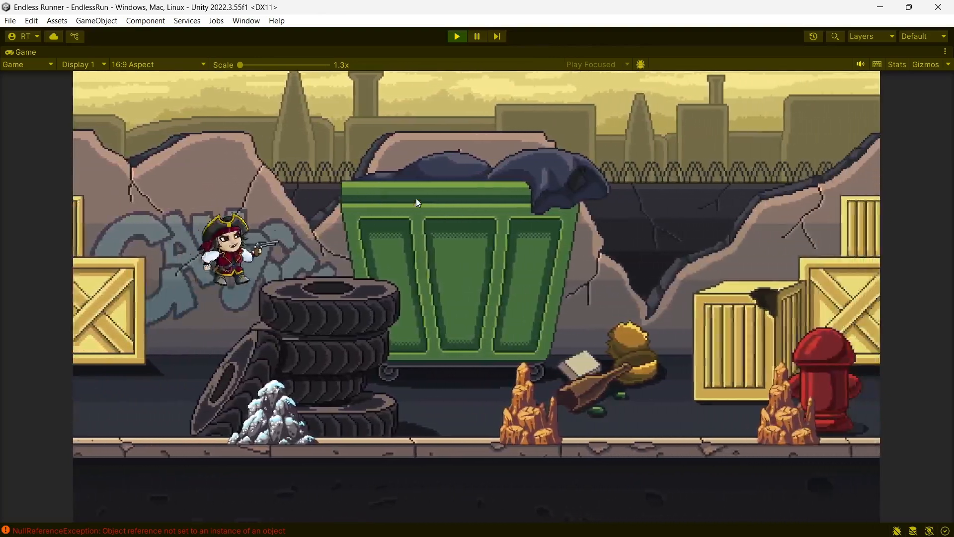
key(space)
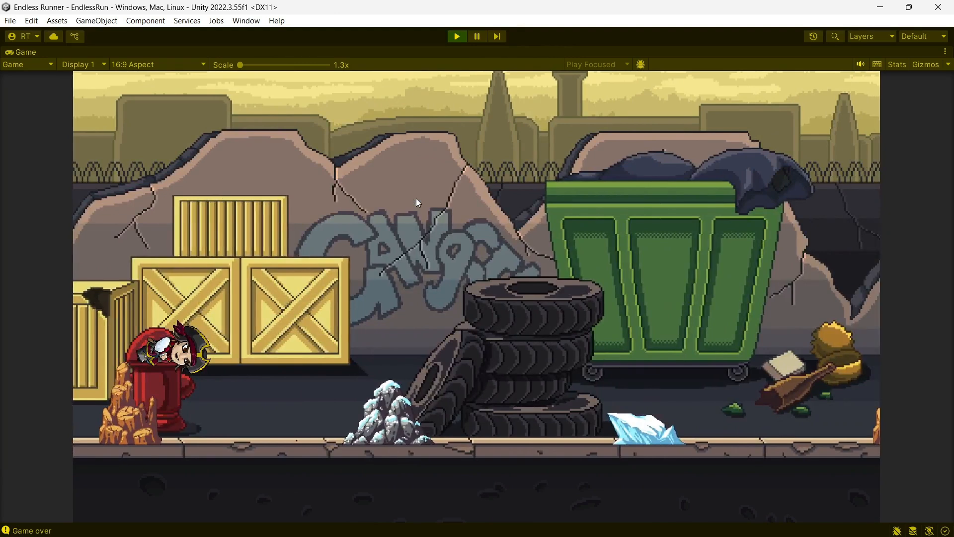
click(463, 37)
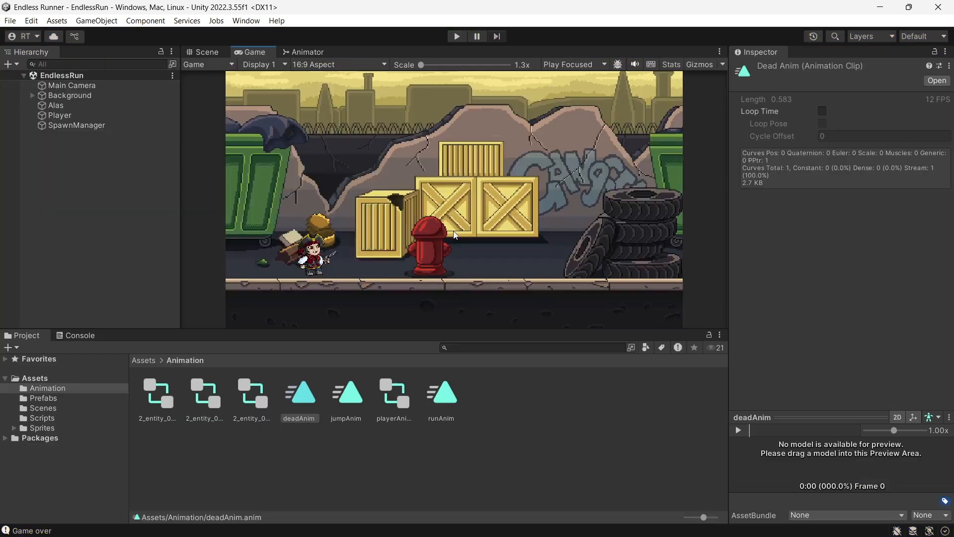
Run the game again in the normal-sized Game view to recheck the jump and death animations, and stop it.
click(456, 36)
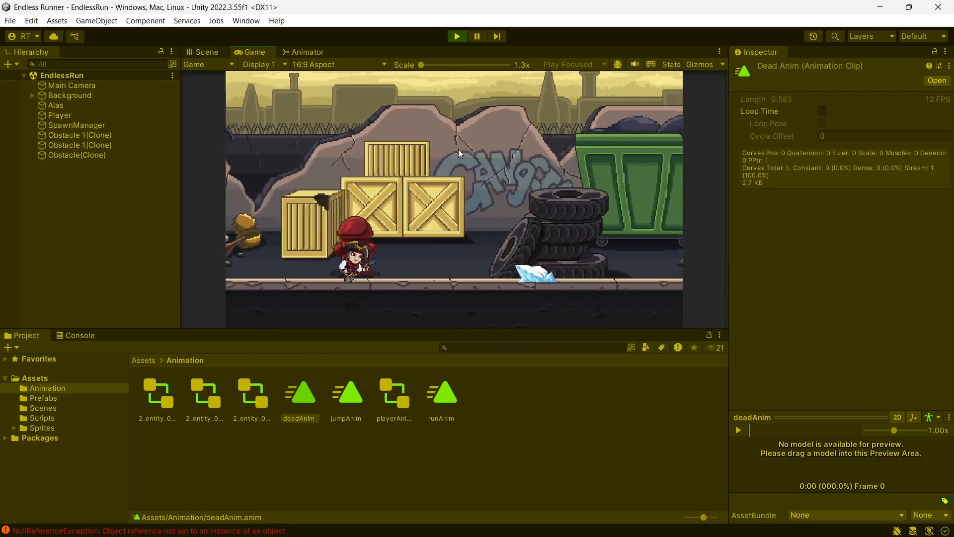
key(space)
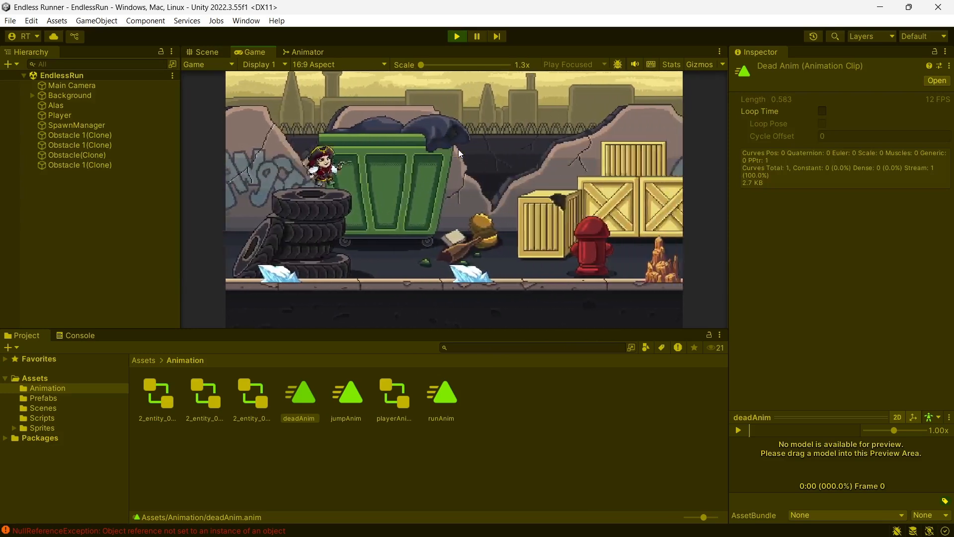
key(space)
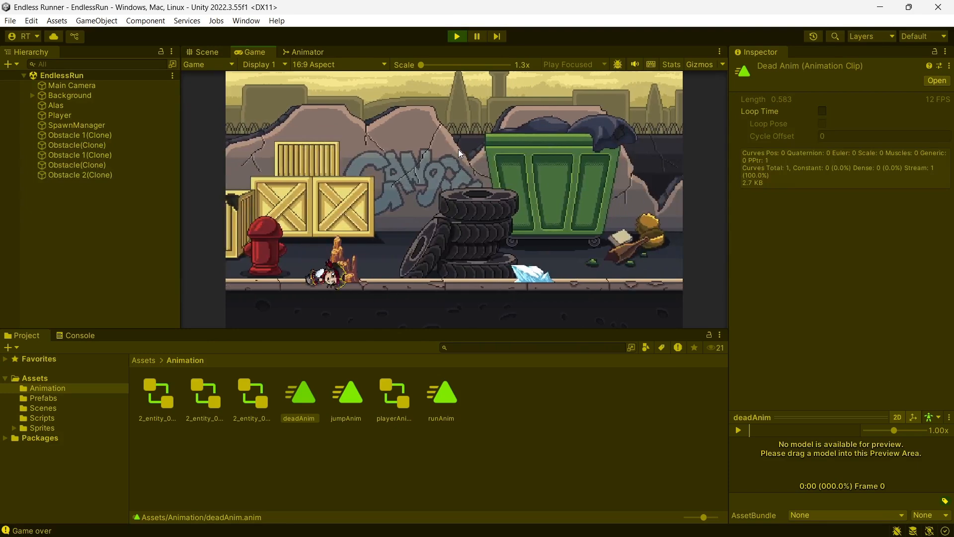
click(456, 39)
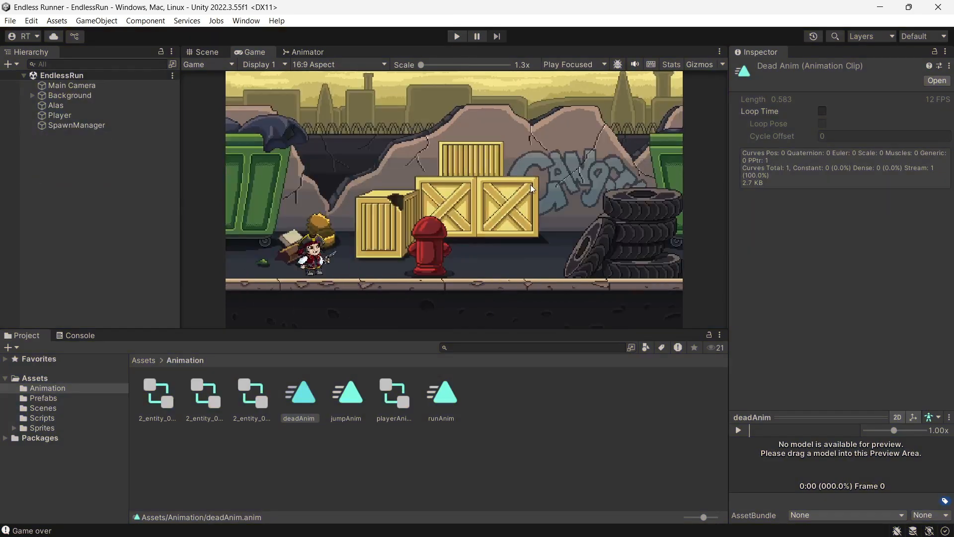